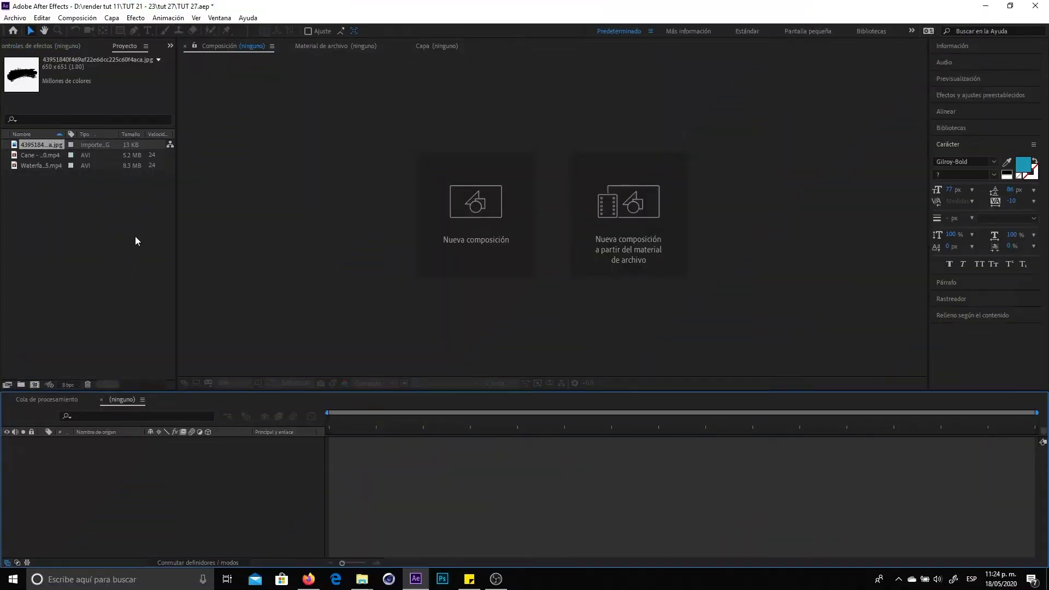
# - Preview the Waterfall clip in the Footage viewer with viewer updates re-enabled
pyautogui.click(44, 164)
pyautogui.click(44, 155)
pyautogui.click(41, 167)
pyautogui.doubleClick(41, 166)
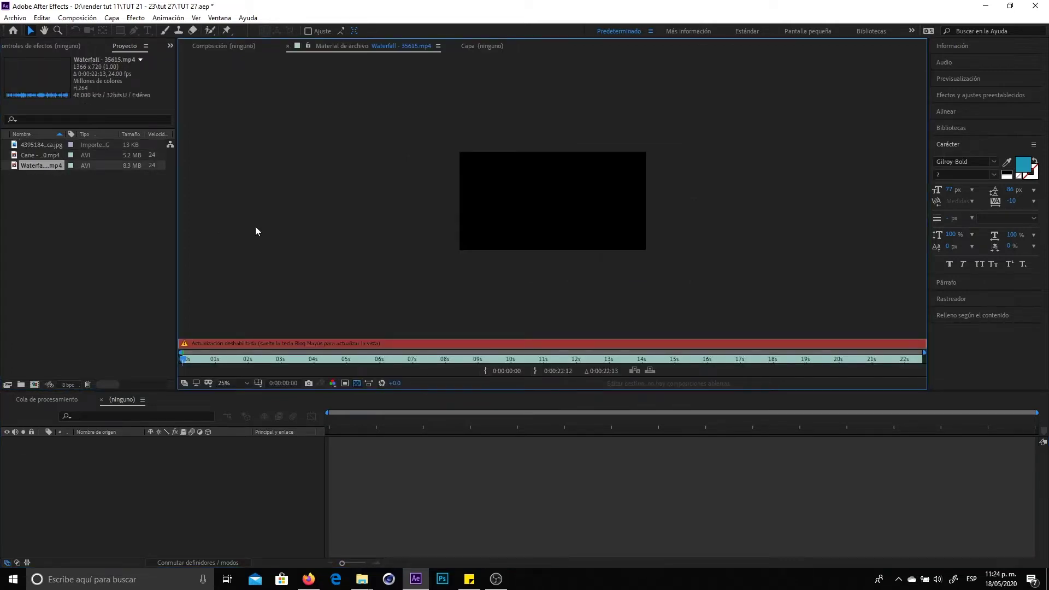
pyautogui.press('capslock')
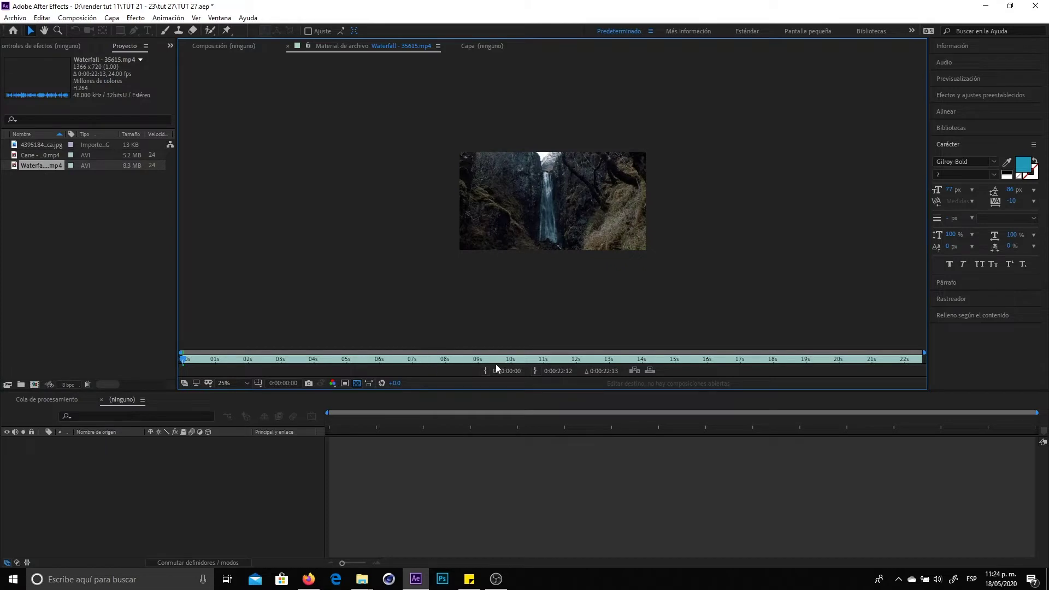
# - Preview the brush image and the Cane grass clip near 4 seconds, then Waterfall again
pyautogui.doubleClick(48, 146)
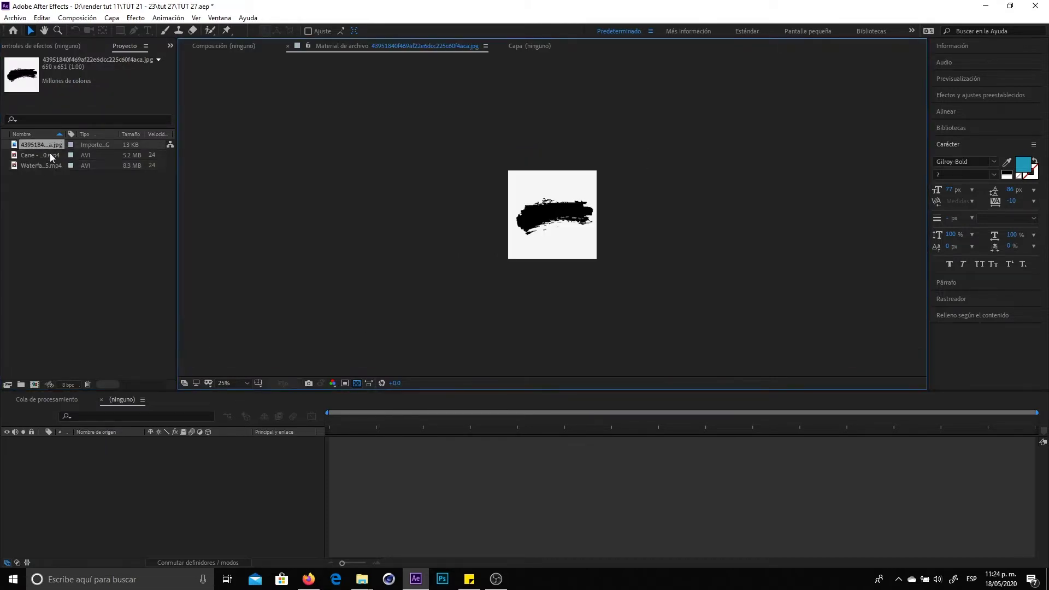
pyautogui.doubleClick(41, 157)
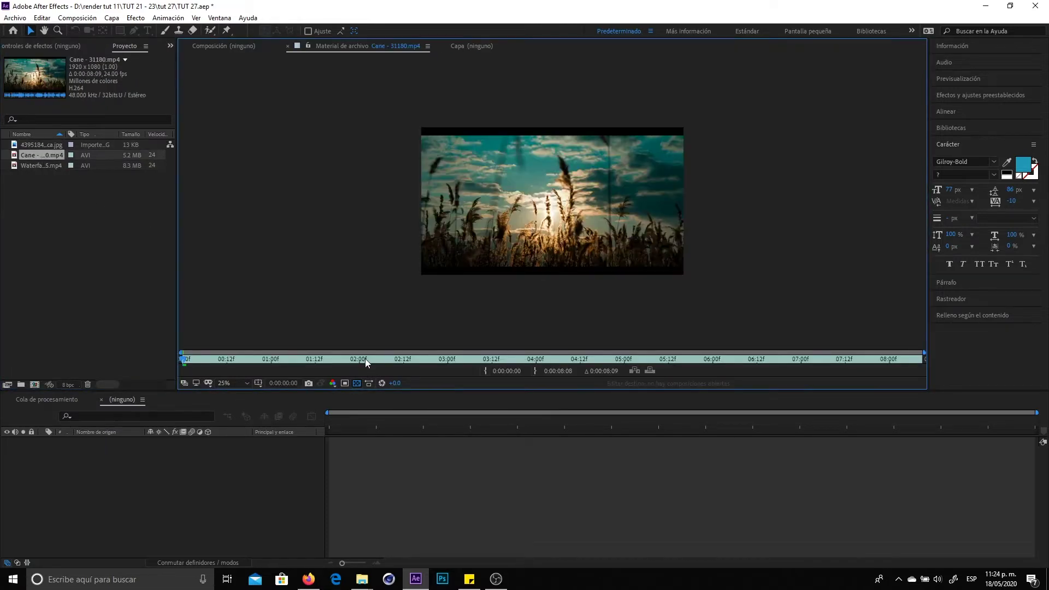
pyautogui.moveTo(452, 358); pyautogui.dragTo(540, 354)
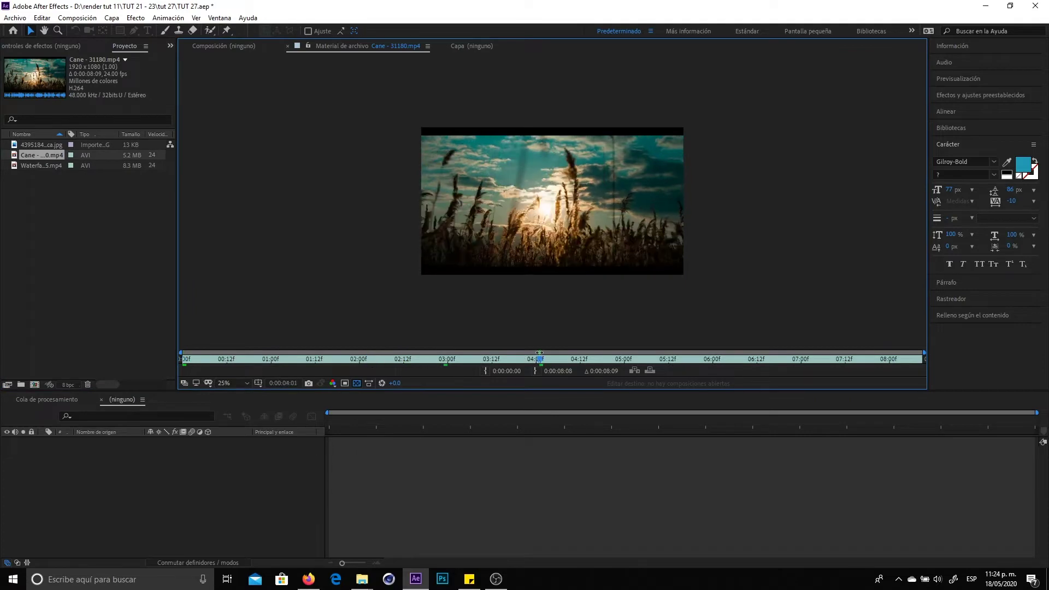
pyautogui.doubleClick(46, 166)
# - Open the brush-stroke JPG at 50% zoom and narrow the Project type column
pyautogui.click(47, 145)
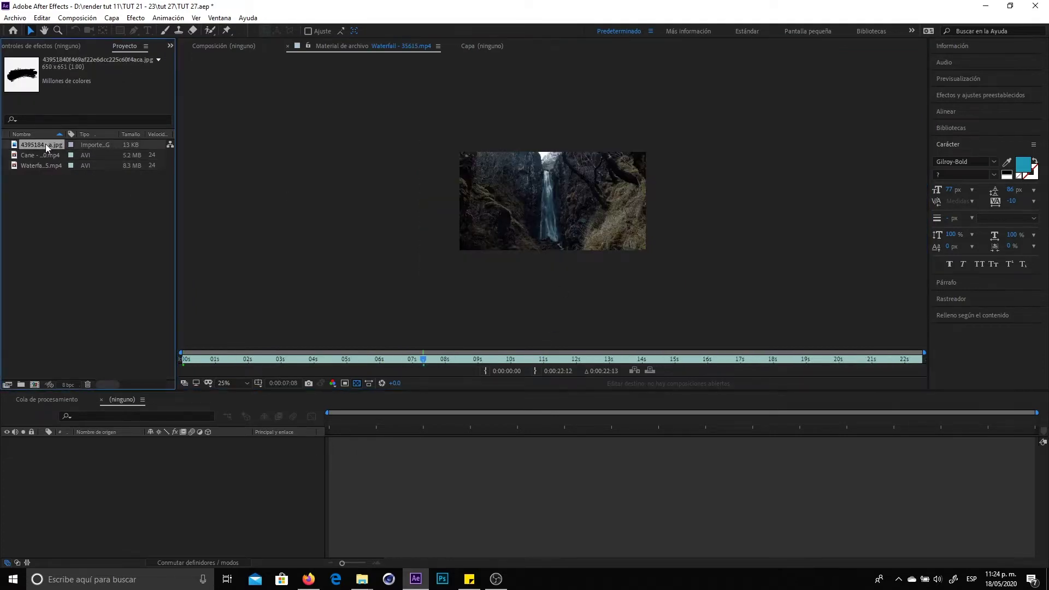
pyautogui.doubleClick(45, 144)
pyautogui.press('.')
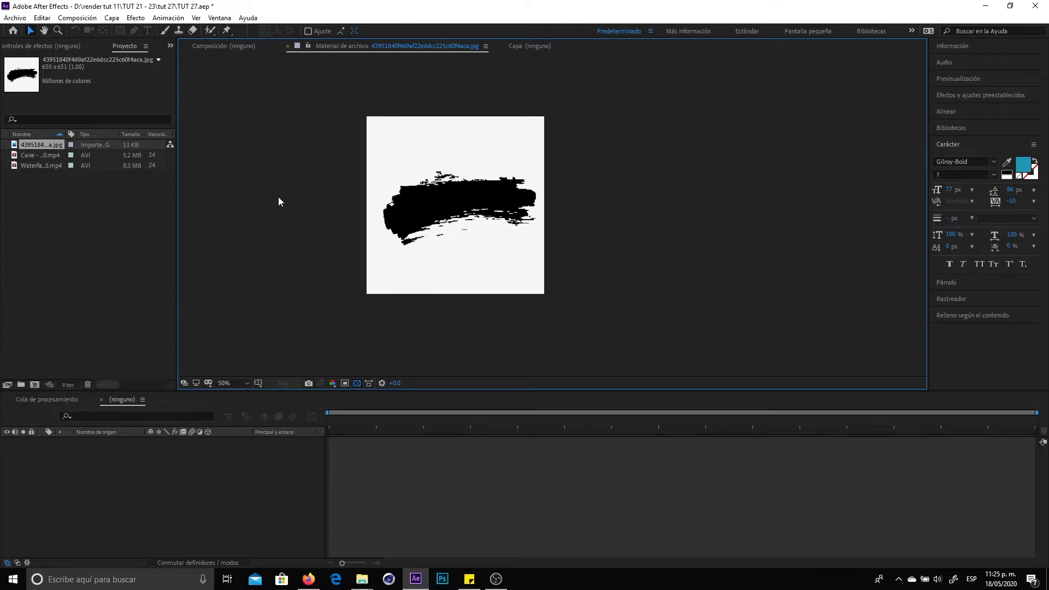
pyautogui.moveTo(120, 134); pyautogui.dragTo(123, 141)
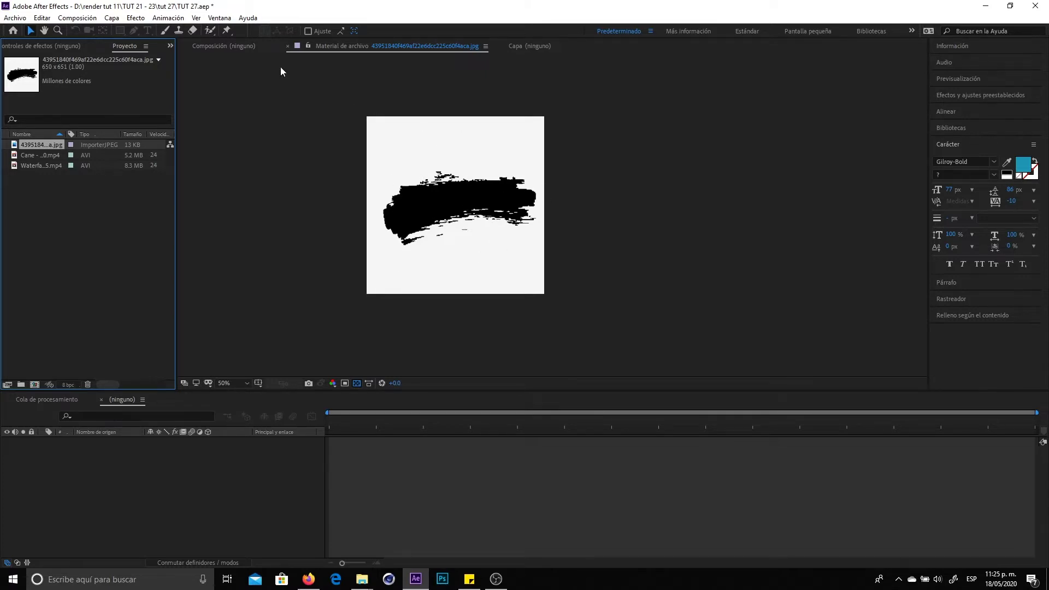
# - Create the Transicion comp with the HDTV 1080 29,97 preset and 0;00;10;11 duration
pyautogui.click(224, 45)
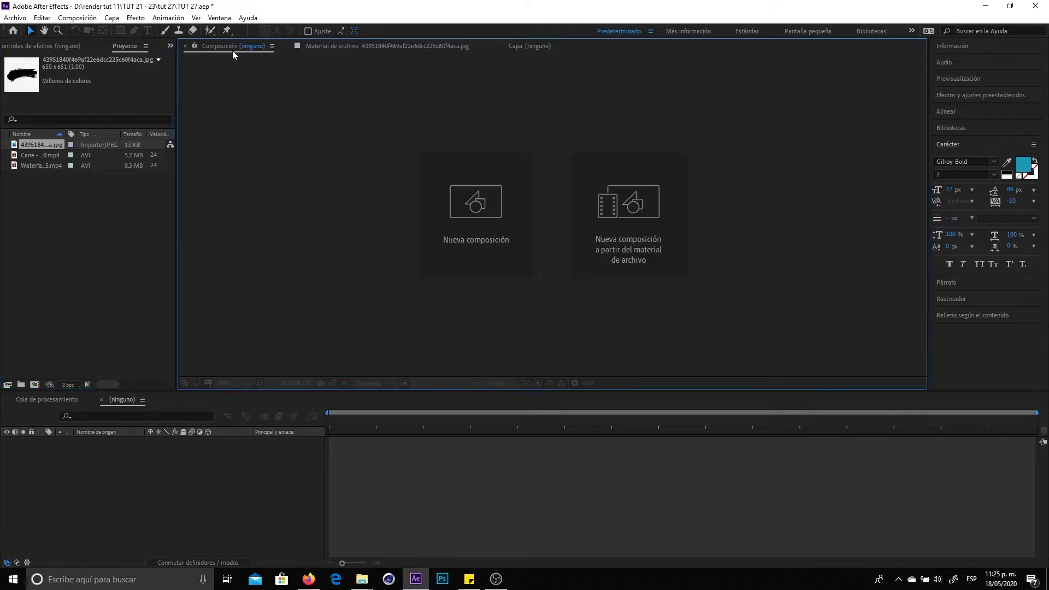
pyautogui.click(100, 299)
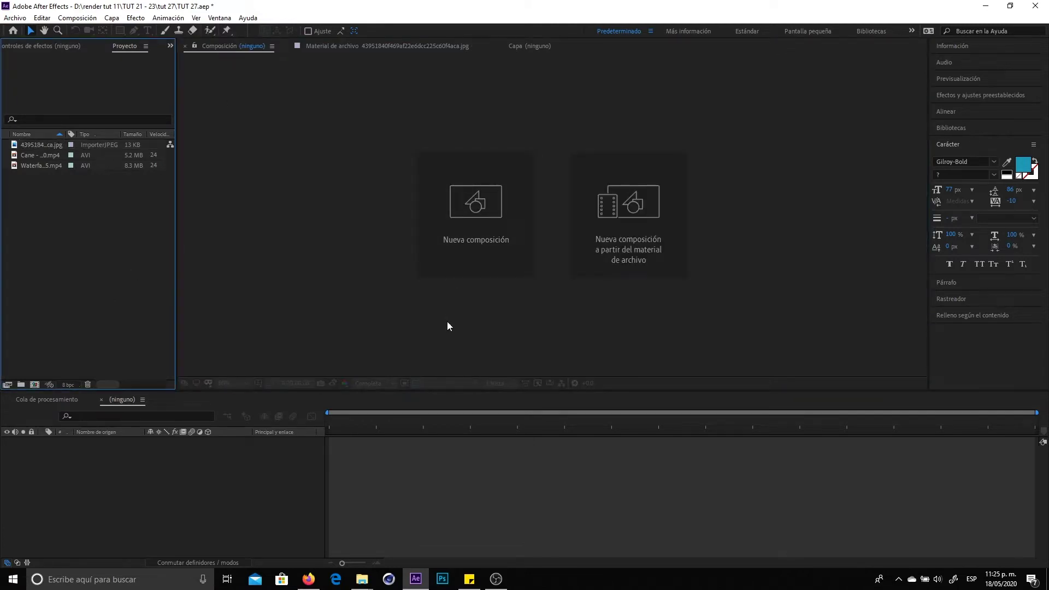
pyautogui.click(506, 227)
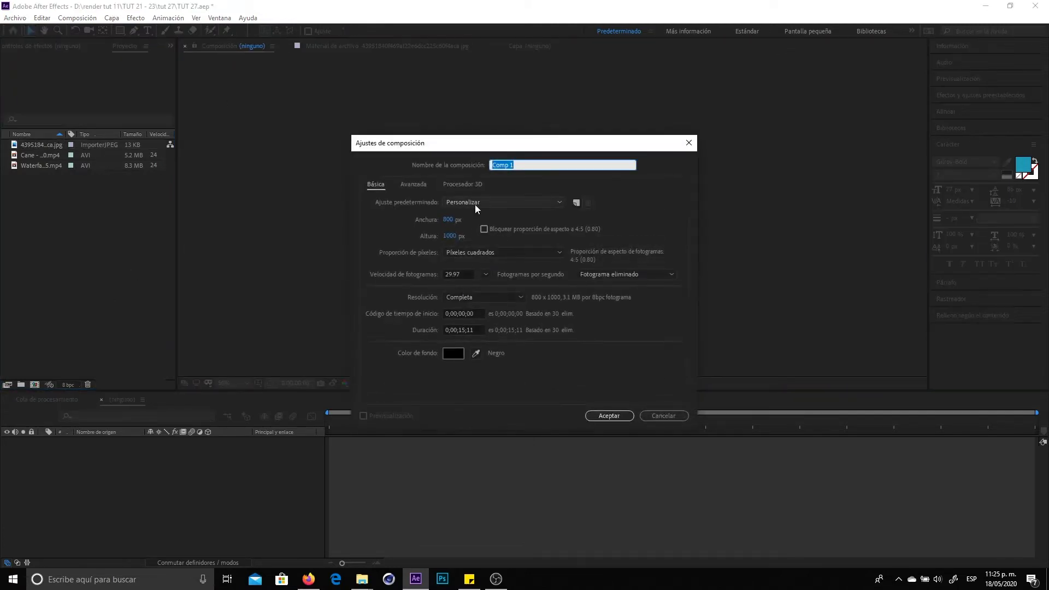
pyautogui.click(476, 207)
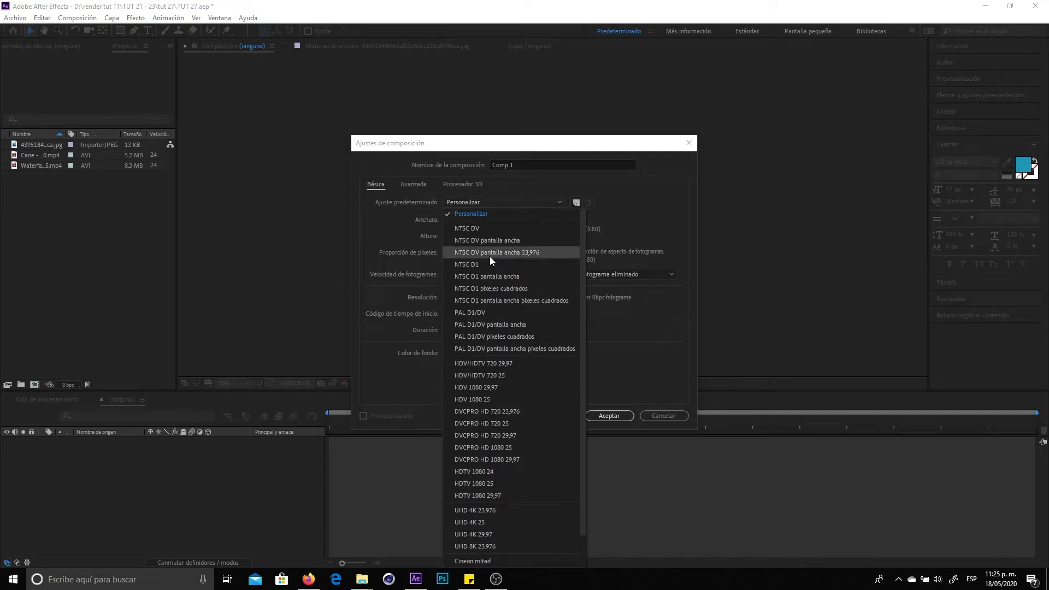
pyautogui.click(523, 495)
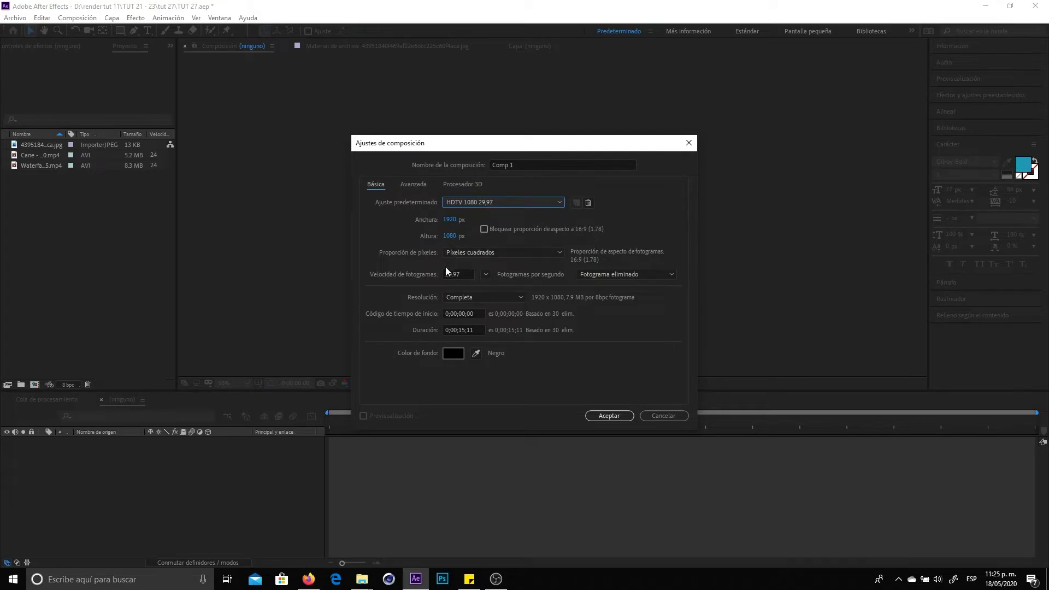
pyautogui.click(464, 331)
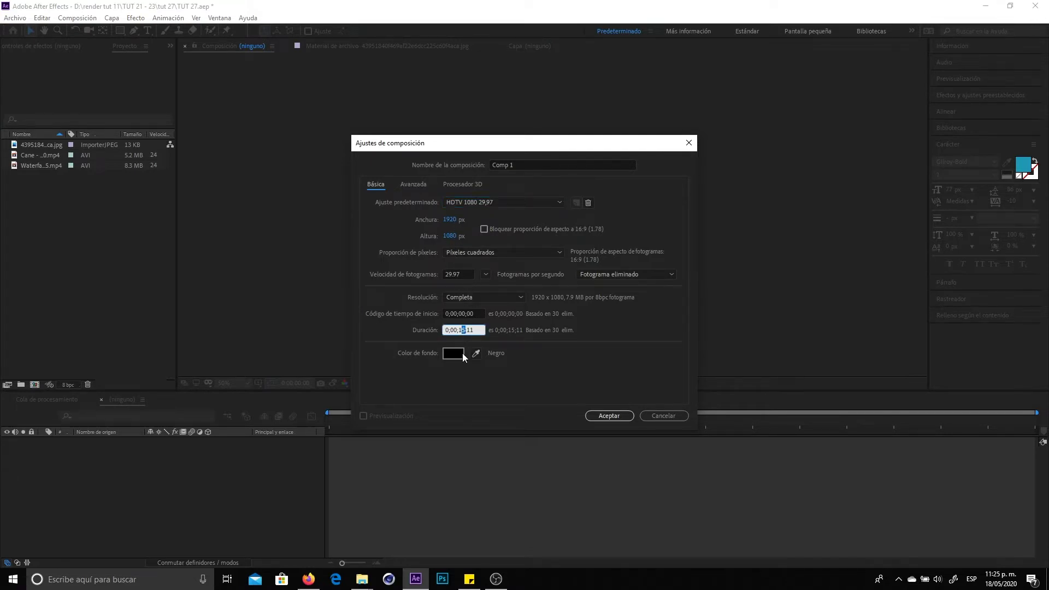
pyautogui.write('0')
pyautogui.click(484, 164)
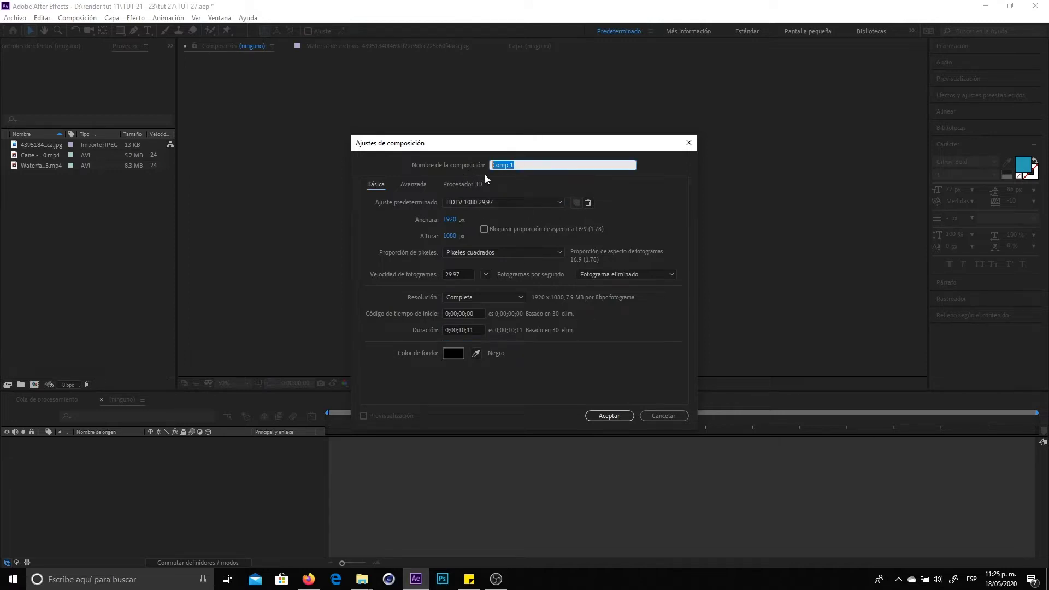
pyautogui.write('Transicion')
pyautogui.press('Return')
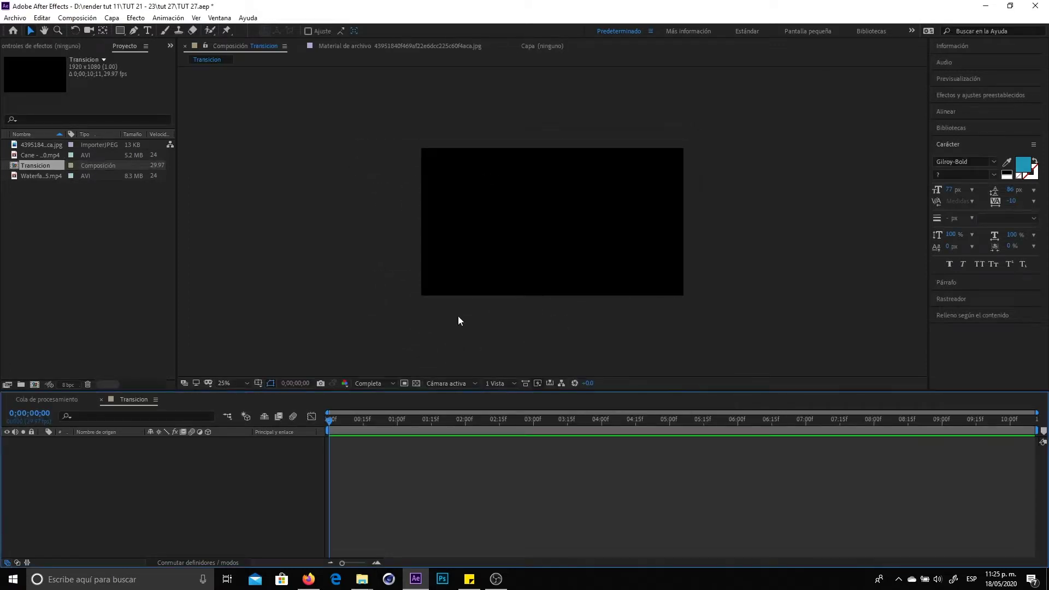
# - Add the Waterfall and Cane clips as layers in Transicion and mute their audio
pyautogui.click(58, 169)
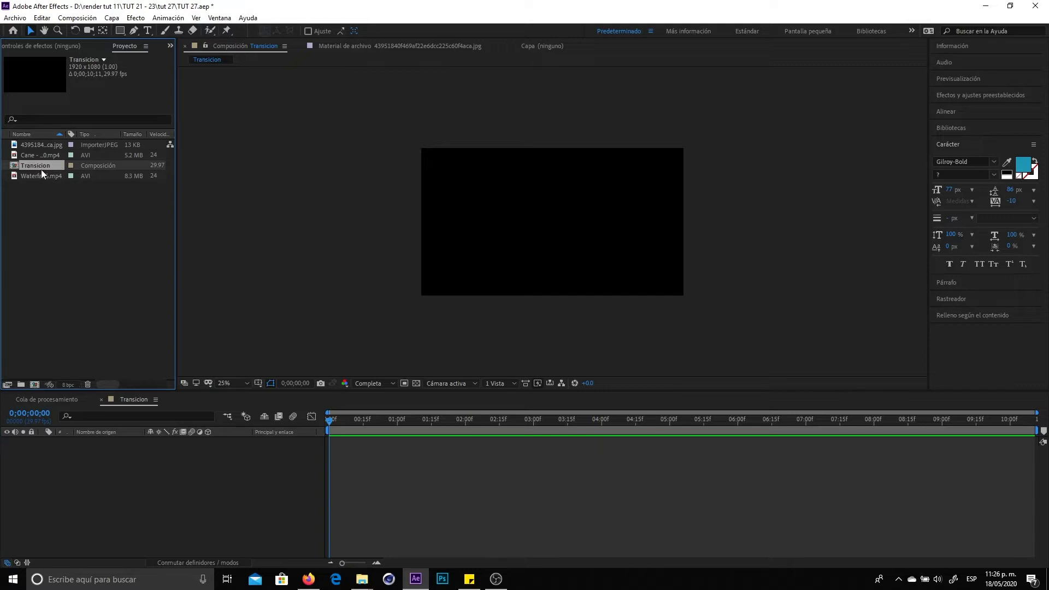
pyautogui.click(43, 173)
pyautogui.keyDown('ctrl'); pyautogui.click(44, 157); pyautogui.keyUp('ctrl')
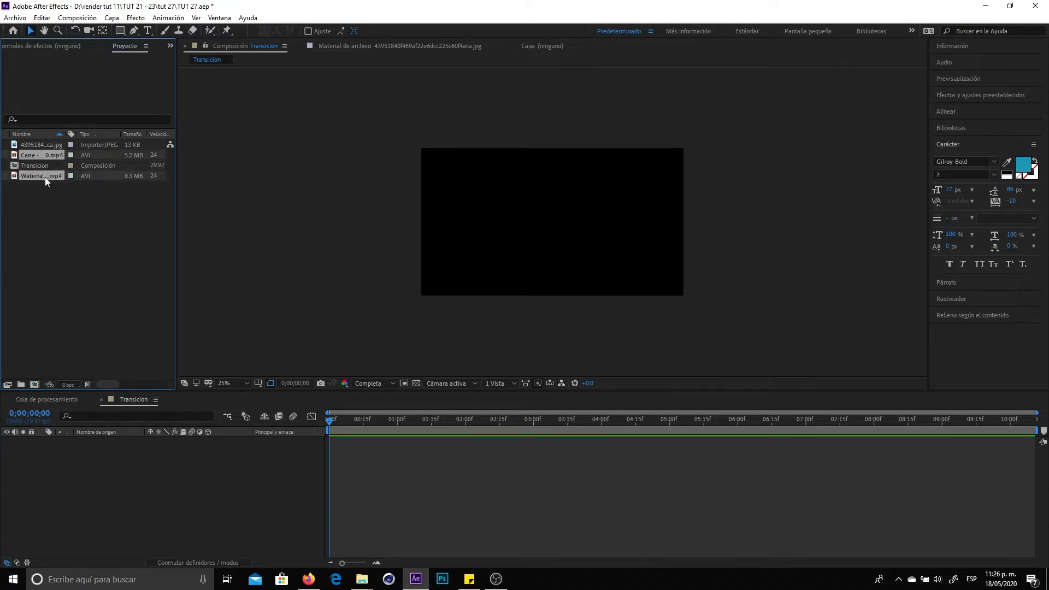
pyautogui.moveTo(163, 480); pyautogui.dragTo(161, 483)
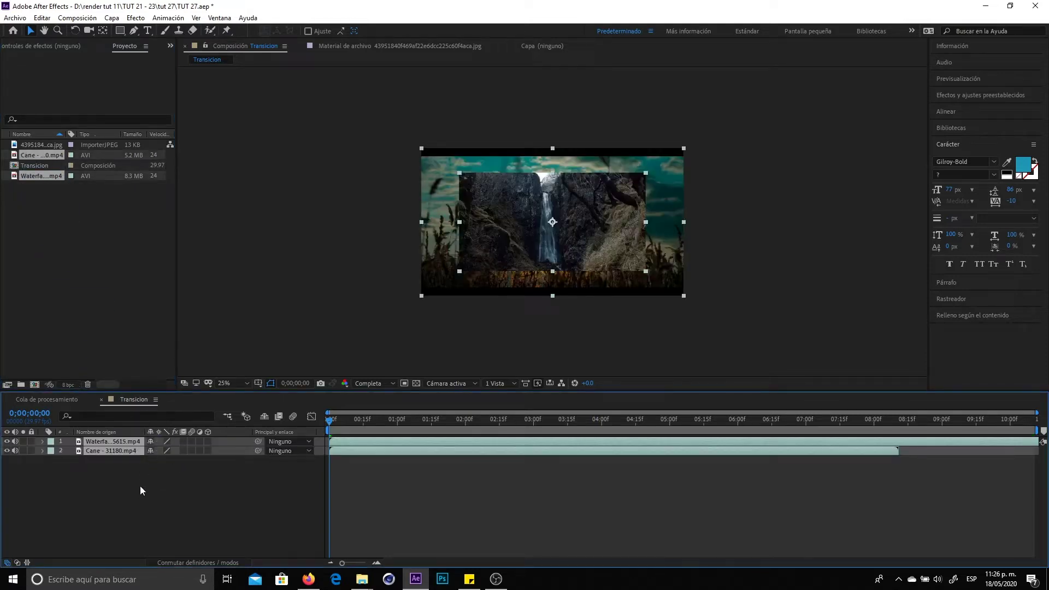
pyautogui.click(259, 510)
pyautogui.moveTo(16, 442); pyautogui.dragTo(15, 450)
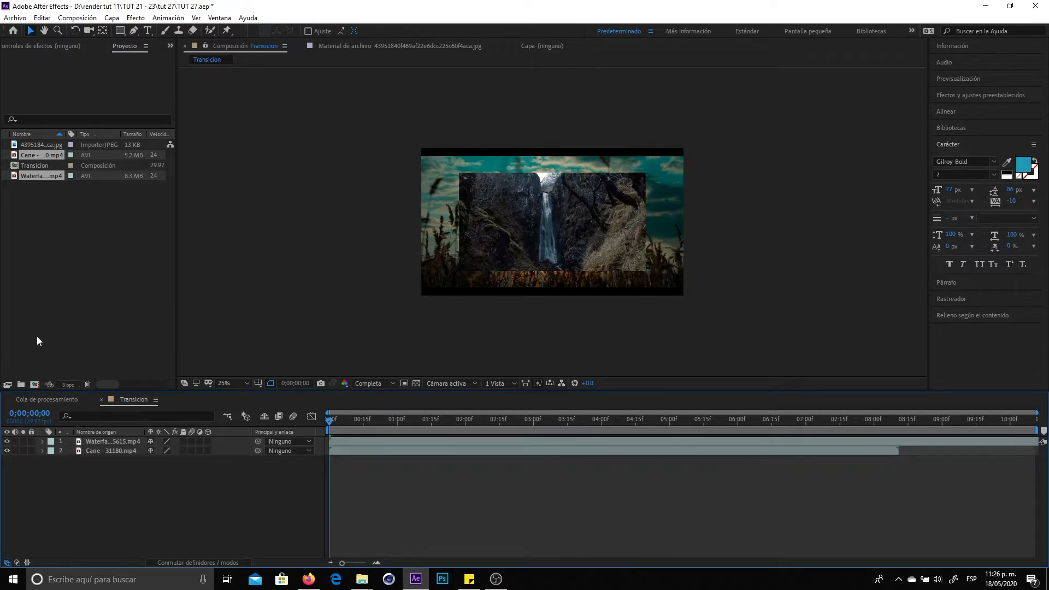
# - Scale both layers to fill the frame and start Waterfall about one second later
pyautogui.click(108, 442)
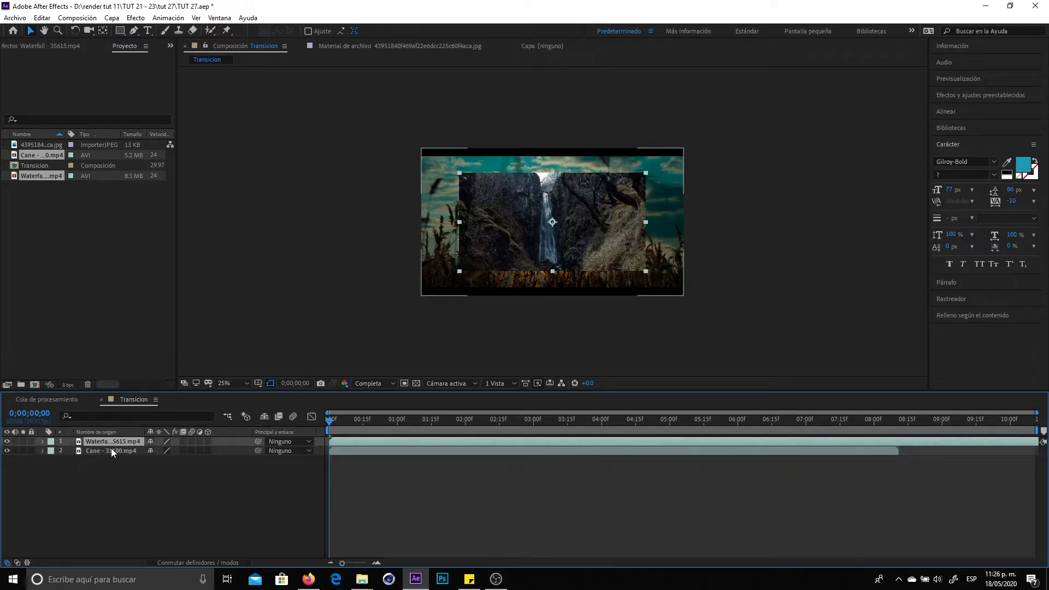
pyautogui.click(647, 273)
pyautogui.moveTo(647, 273); pyautogui.dragTo(696, 315)
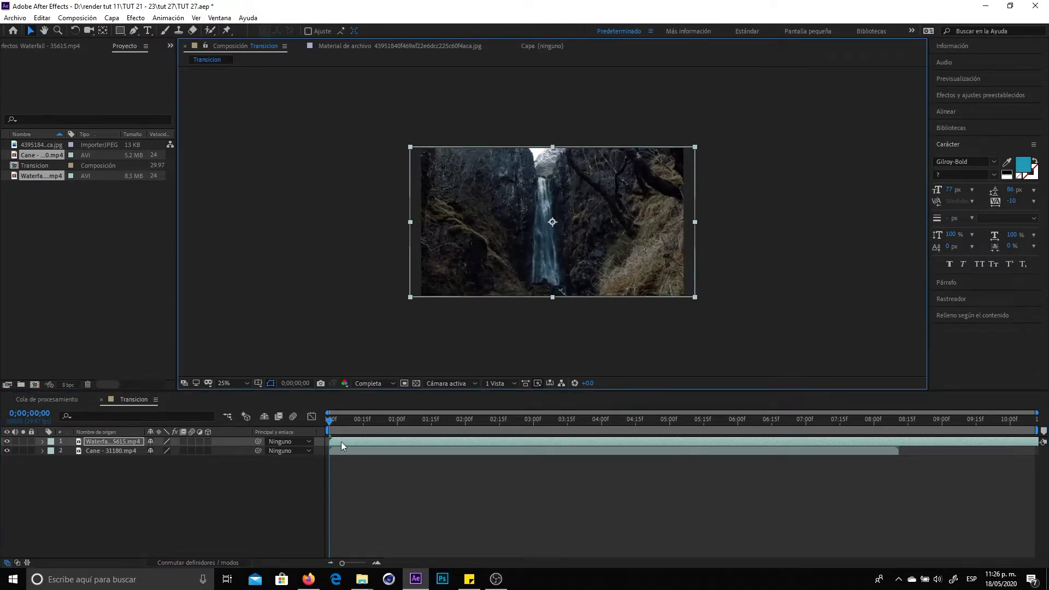
pyautogui.moveTo(342, 441)
pyautogui.mouseDown()
pyautogui.moveTo(410, 448)
pyautogui.moveTo(375, 425)
pyautogui.mouseUp()
pyautogui.click(402, 425)
pyautogui.click(384, 450)
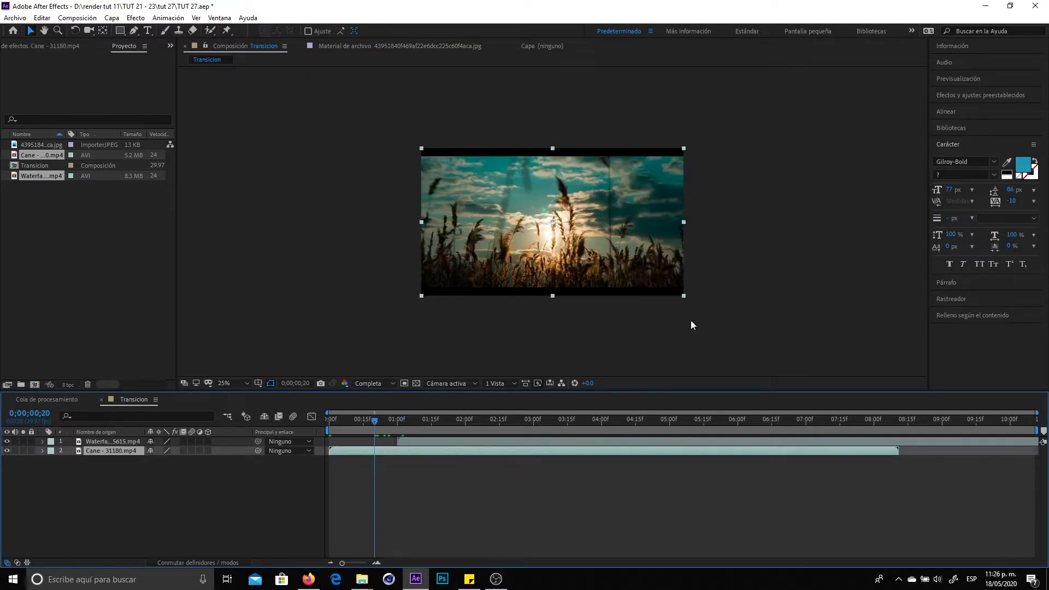
pyautogui.moveTo(684, 295); pyautogui.dragTo(697, 306)
# - Scrub the timeline to review the cut from grass to waterfall around 0;00;01;23
pyautogui.moveTo(381, 422); pyautogui.dragTo(323, 431)
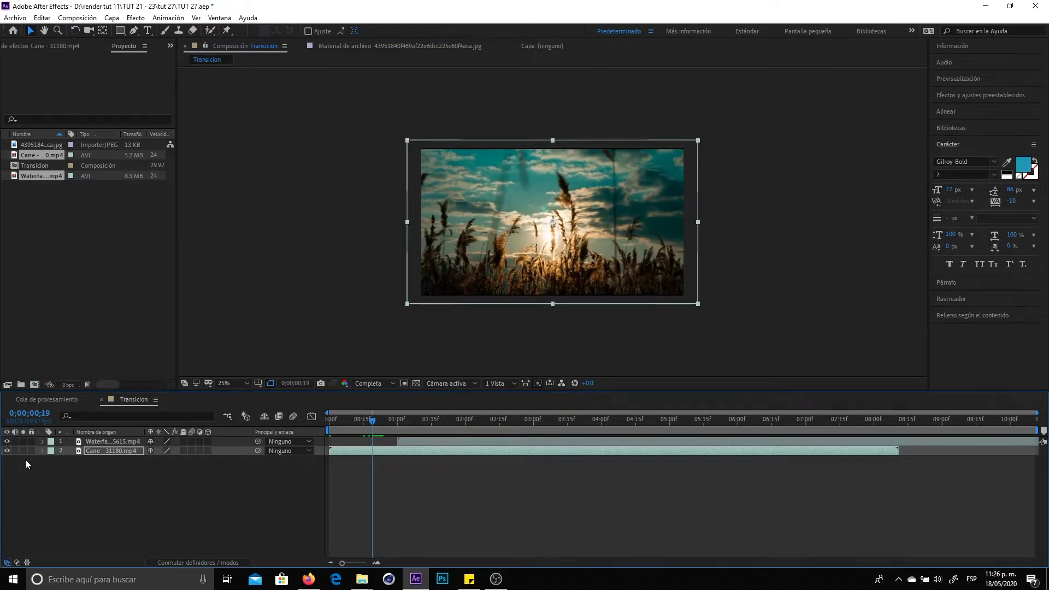
pyautogui.moveTo(369, 423); pyautogui.dragTo(365, 421)
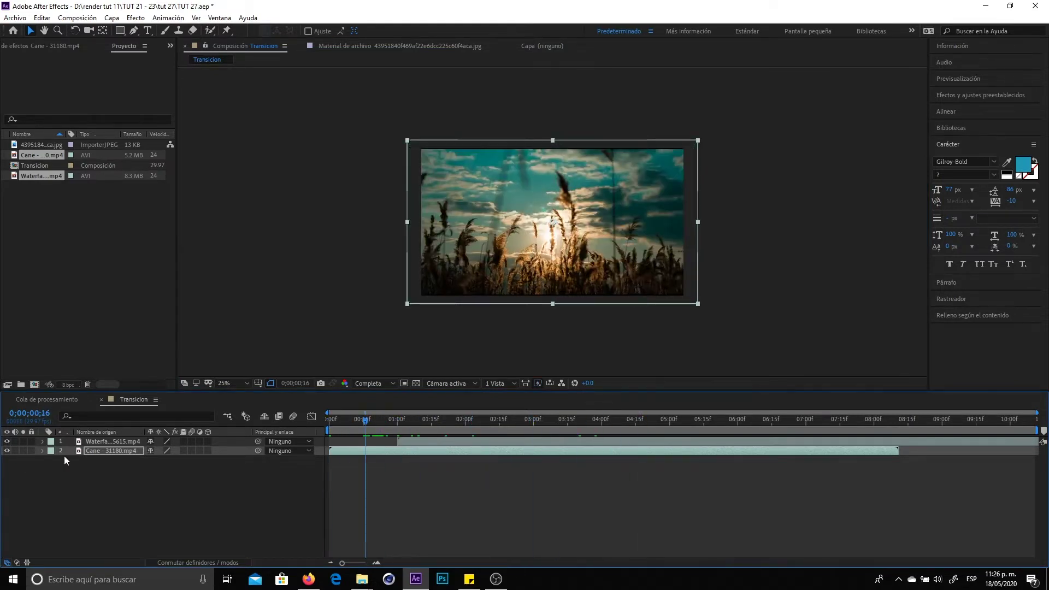
pyautogui.moveTo(395, 421)
pyautogui.mouseDown()
pyautogui.moveTo(438, 422)
pyautogui.moveTo(427, 431)
pyautogui.mouseUp()
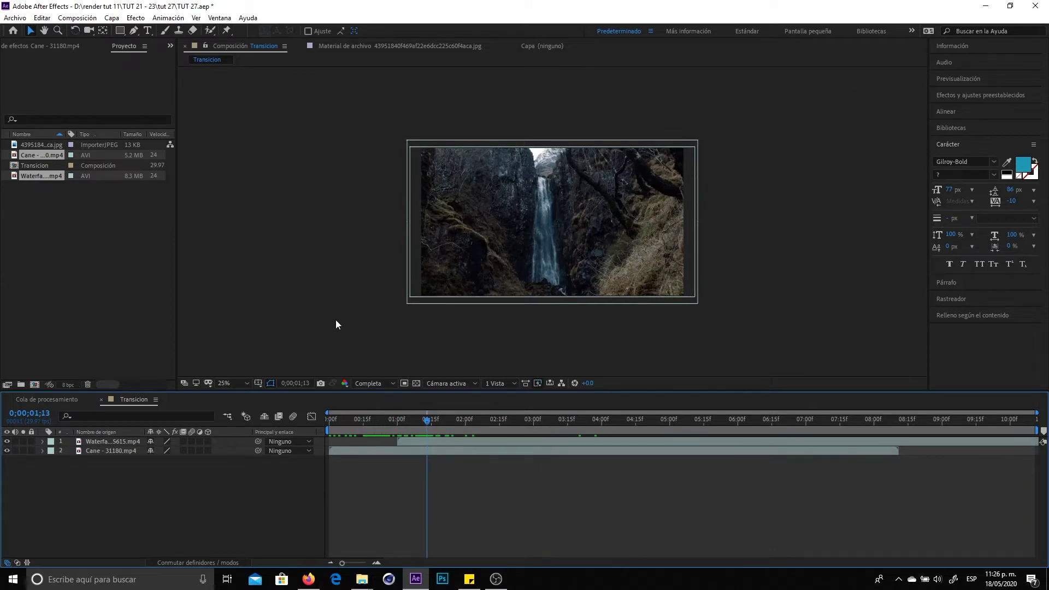
pyautogui.moveTo(406, 424); pyautogui.dragTo(448, 424)
# - Select the brush-stroke JPG in the Project panel, then deselect it
pyautogui.click(46, 143)
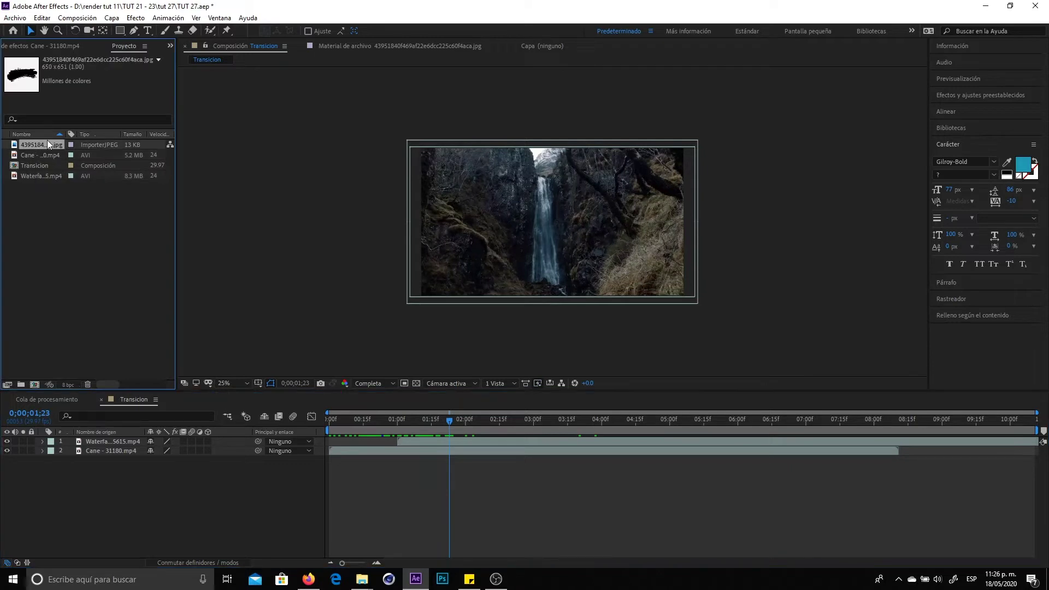
pyautogui.click(35, 201)
pyautogui.click(43, 147)
pyautogui.click(59, 220)
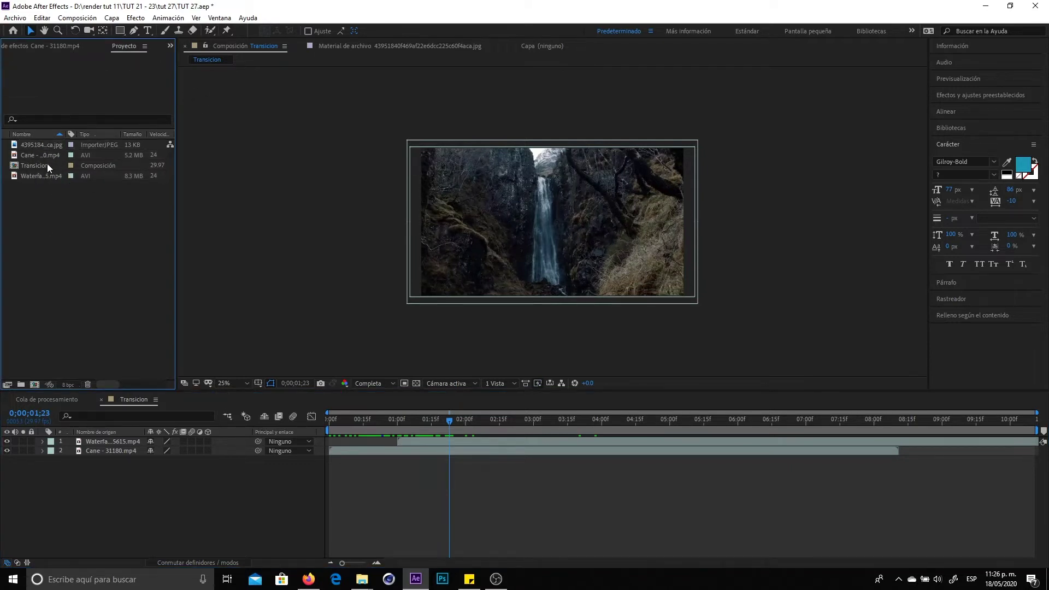
# - Create a Matte Brush composition and place the brush-stroke image in it
pyautogui.hotkey('ctrl', 'n')
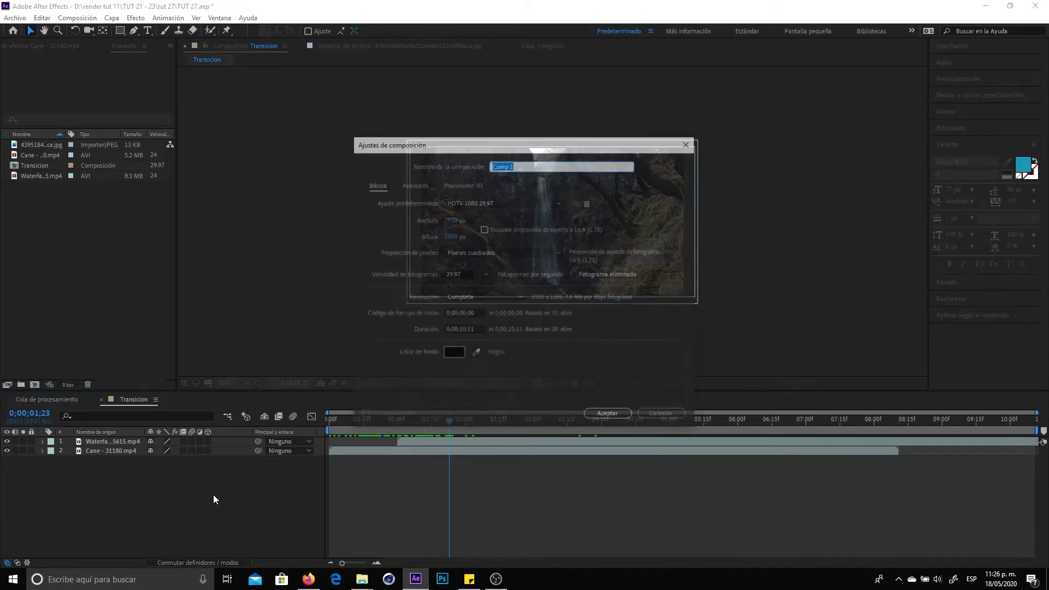
pyautogui.write('Matte')
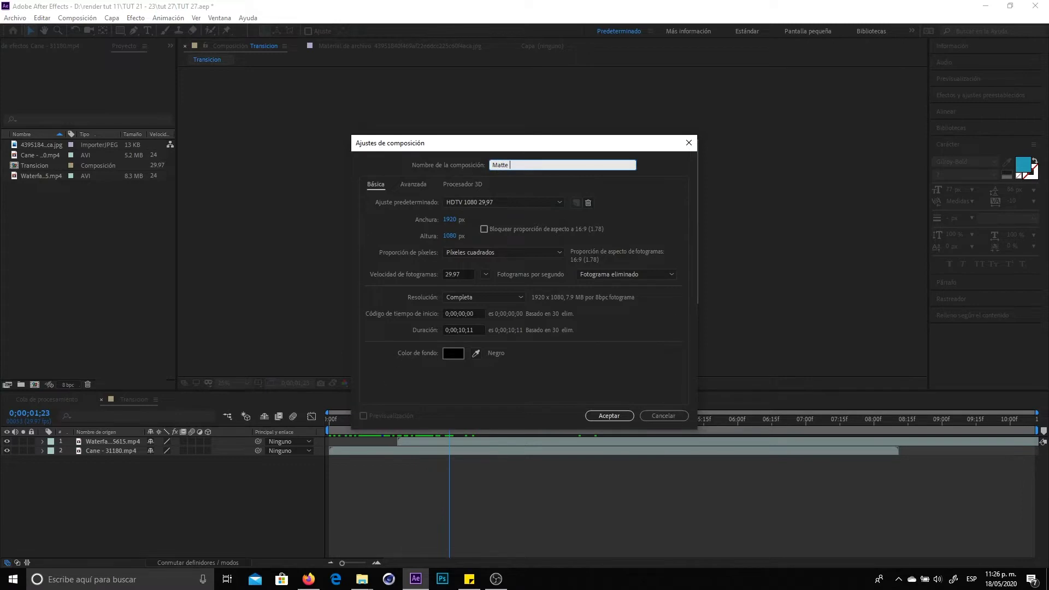
pyautogui.press('Return')
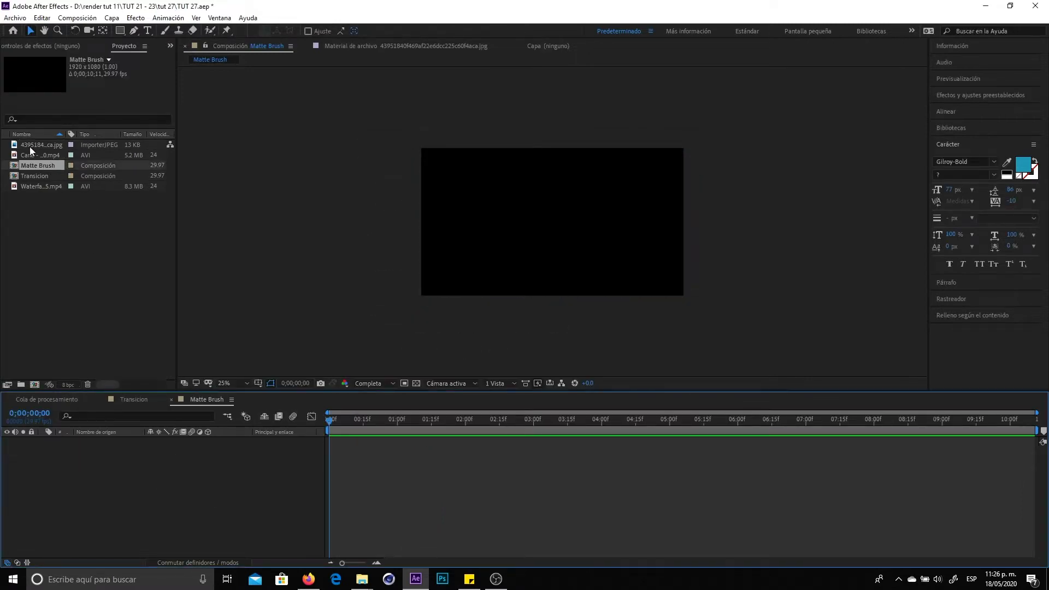
pyautogui.moveTo(29, 145); pyautogui.dragTo(579, 233)
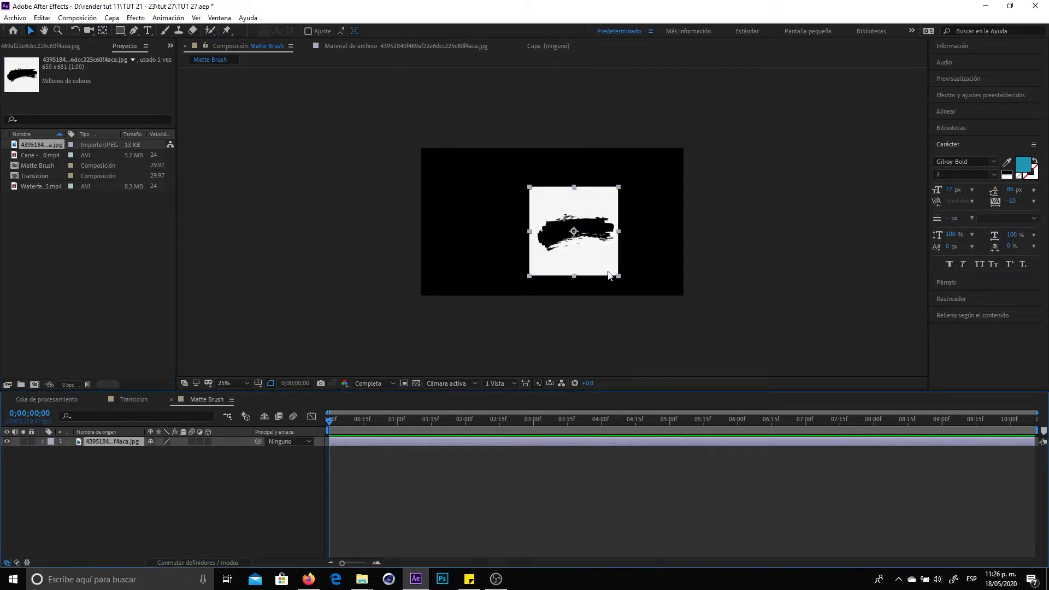
# - View at 50%, enlarge the brush image to about 520 px and centre it
pyautogui.moveTo(609, 276); pyautogui.dragTo(565, 236)
pyautogui.press('.')
pyautogui.moveTo(614, 261); pyautogui.dragTo(585, 277)
pyautogui.moveTo(630, 318); pyautogui.dragTo(772, 376)
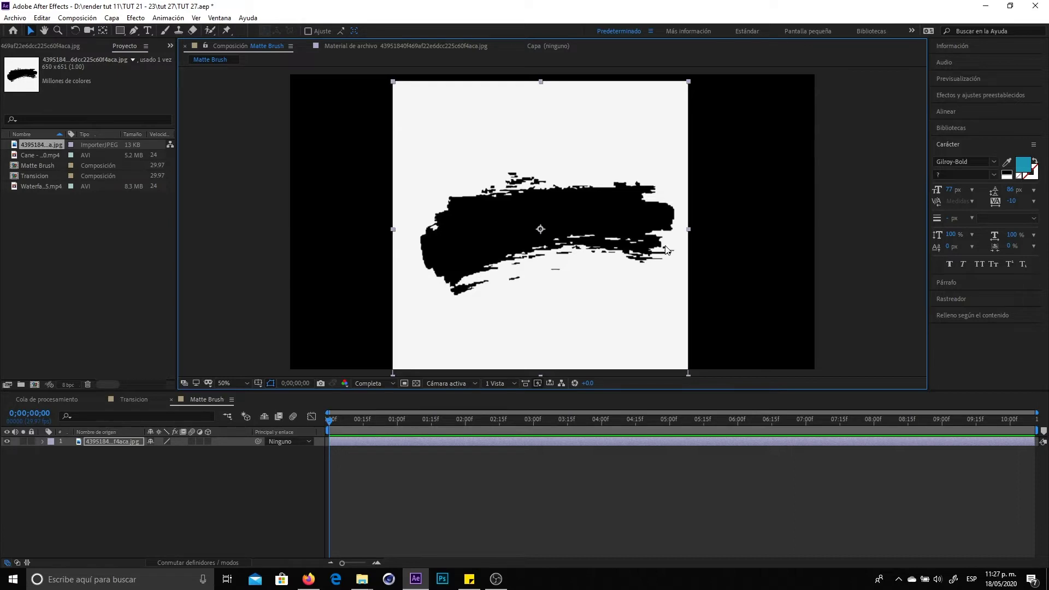
pyautogui.moveTo(630, 288)
pyautogui.mouseDown()
pyautogui.moveTo(630, 277)
pyautogui.moveTo(628, 293)
pyautogui.mouseUp()
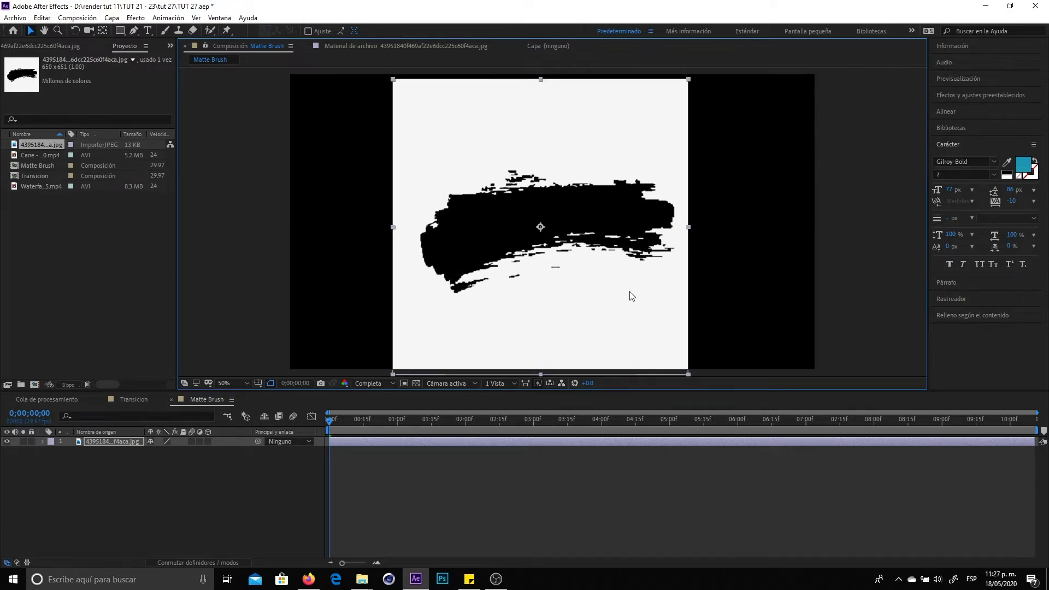
pyautogui.moveTo(445, 247); pyautogui.dragTo(444, 247)
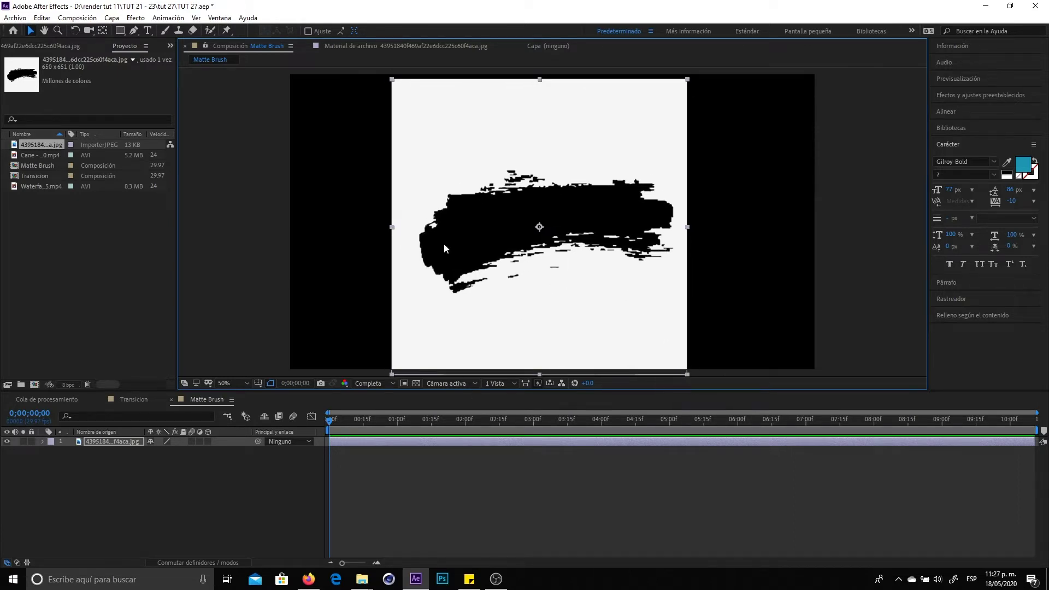
pyautogui.moveTo(663, 241); pyautogui.dragTo(658, 235)
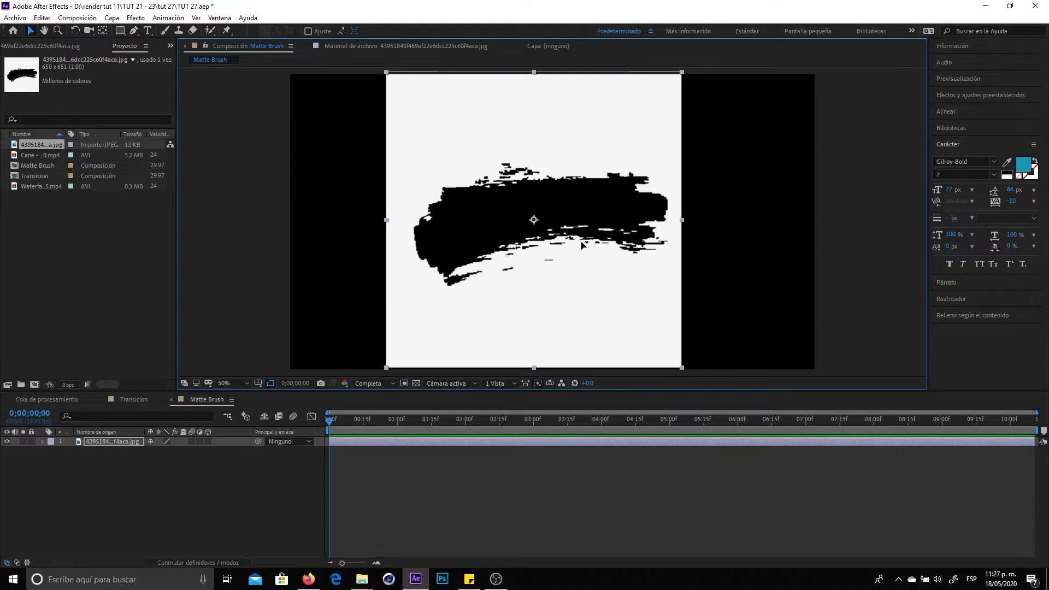
pyautogui.moveTo(583, 246); pyautogui.dragTo(584, 245)
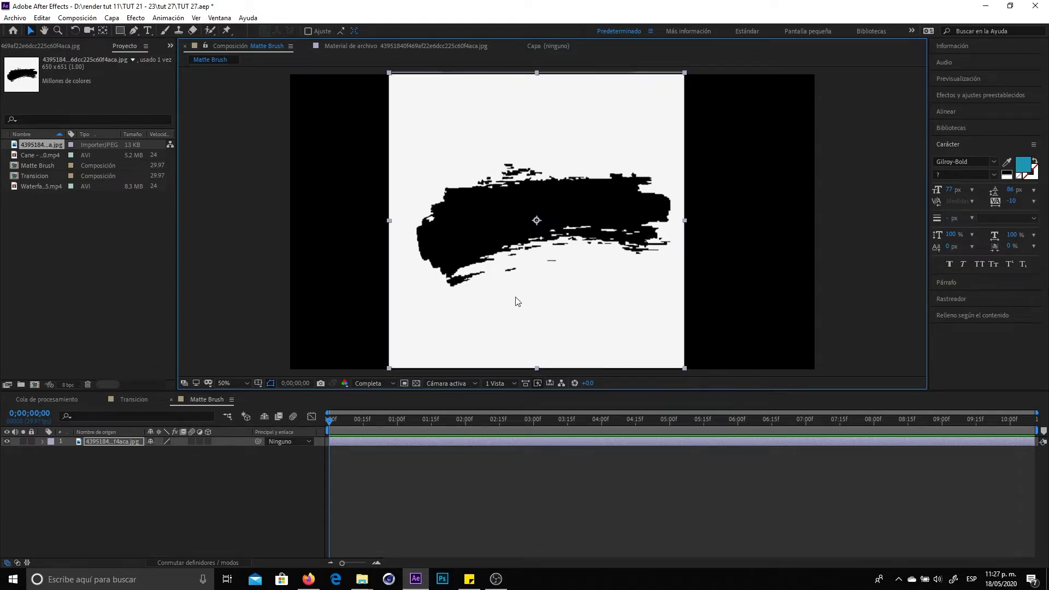
pyautogui.press('F3')
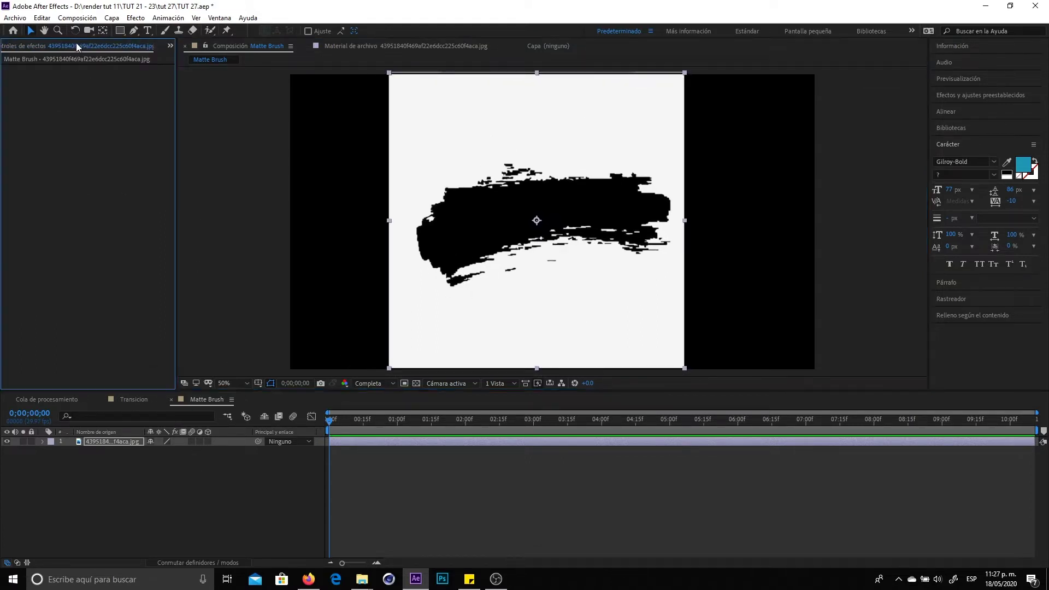
# - Apply Incrustación por croma lineal to the brush layer with white as key colour
pyautogui.rightClick(83, 259)
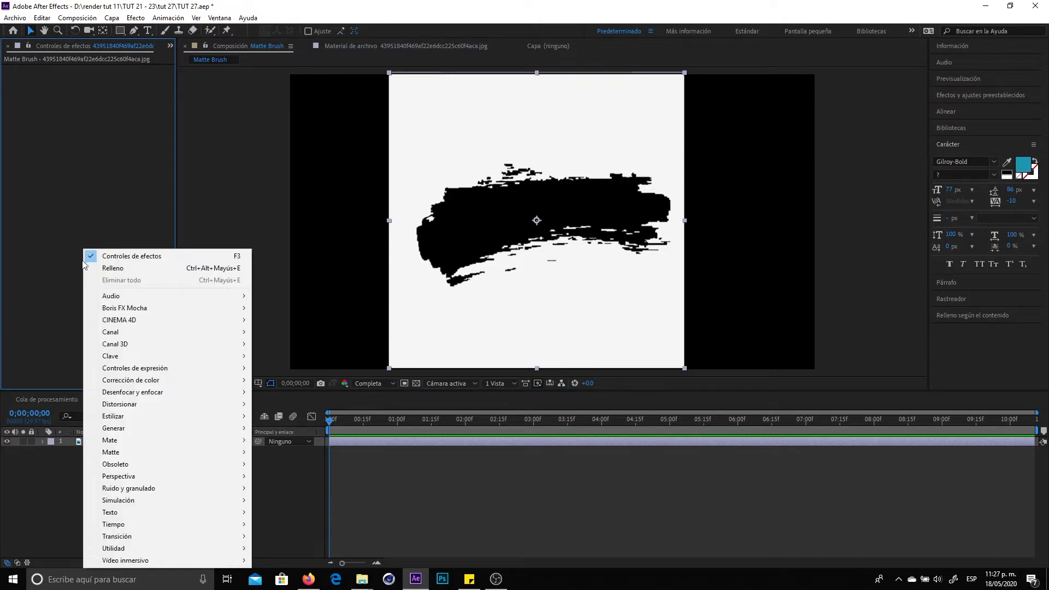
pyautogui.moveTo(157, 358)
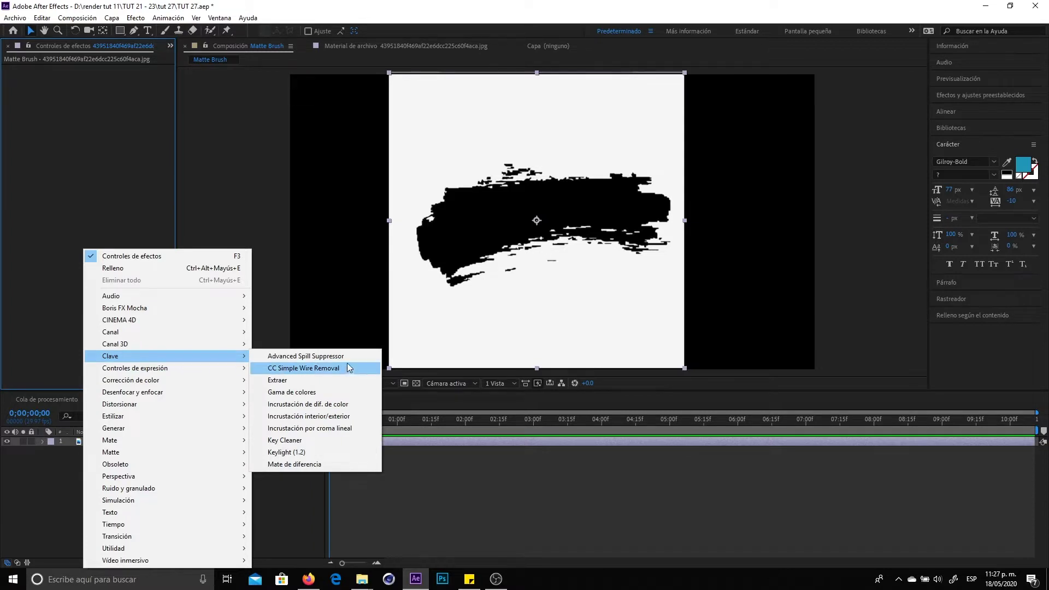
pyautogui.click(320, 431)
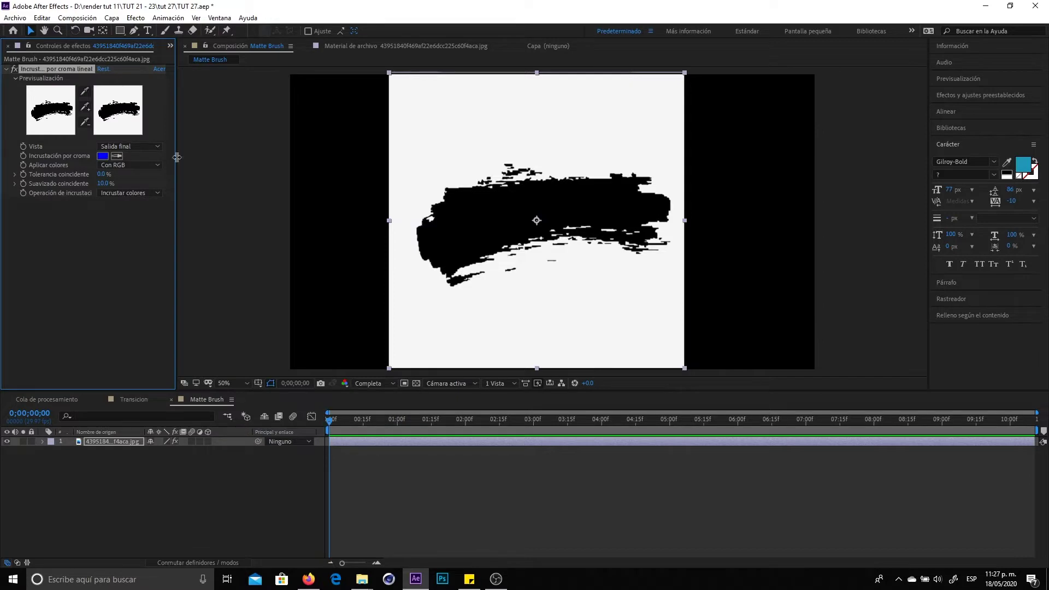
pyautogui.click(117, 156)
pyautogui.click(500, 144)
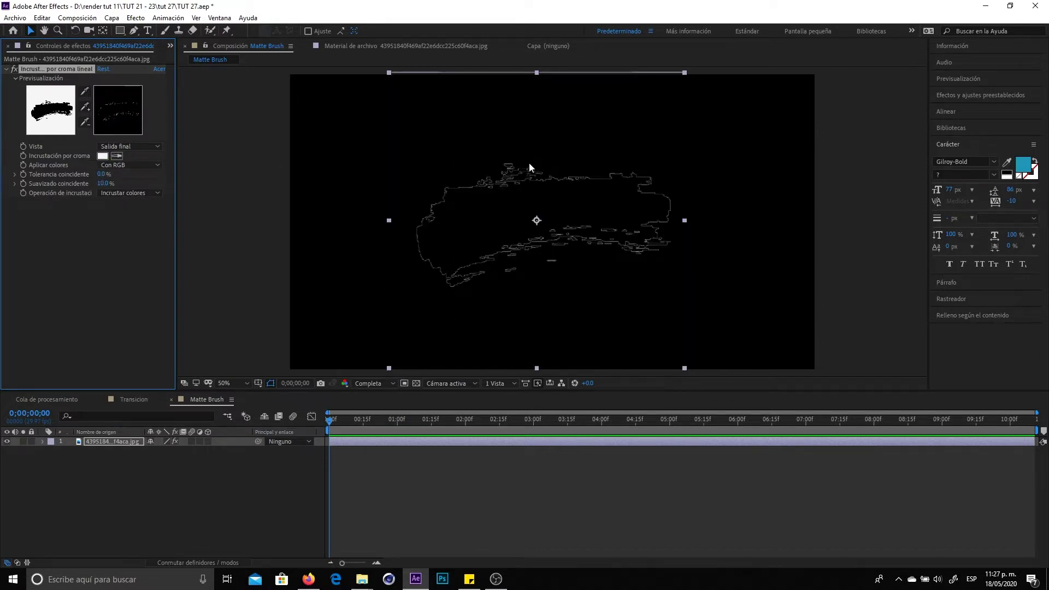
# - Toggle the transparency grid repeatedly to check the keyed black brush stroke
pyautogui.click(417, 383)
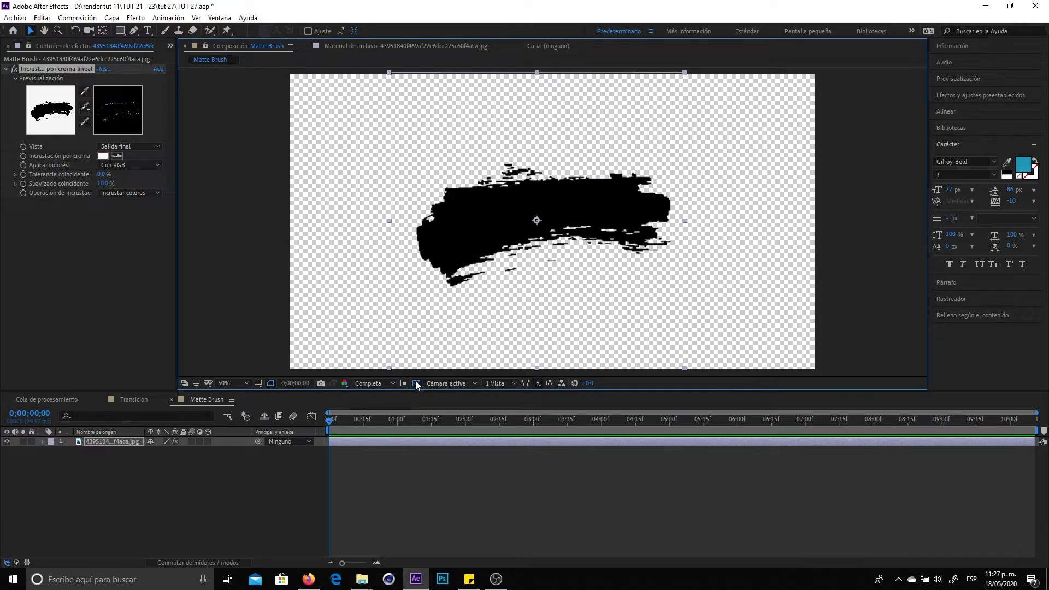
pyautogui.click(416, 384)
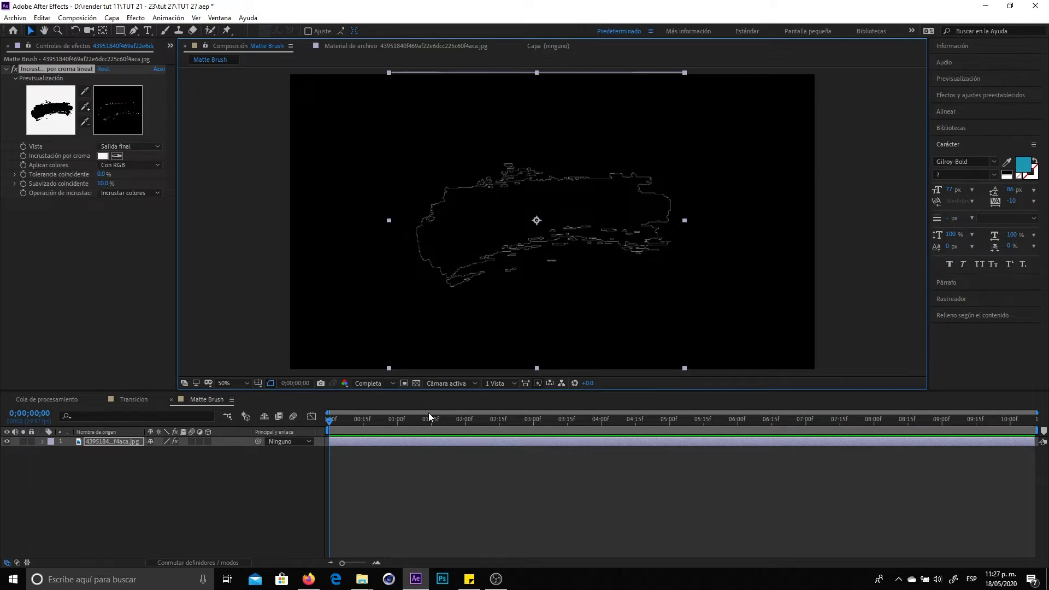
pyautogui.click(417, 384)
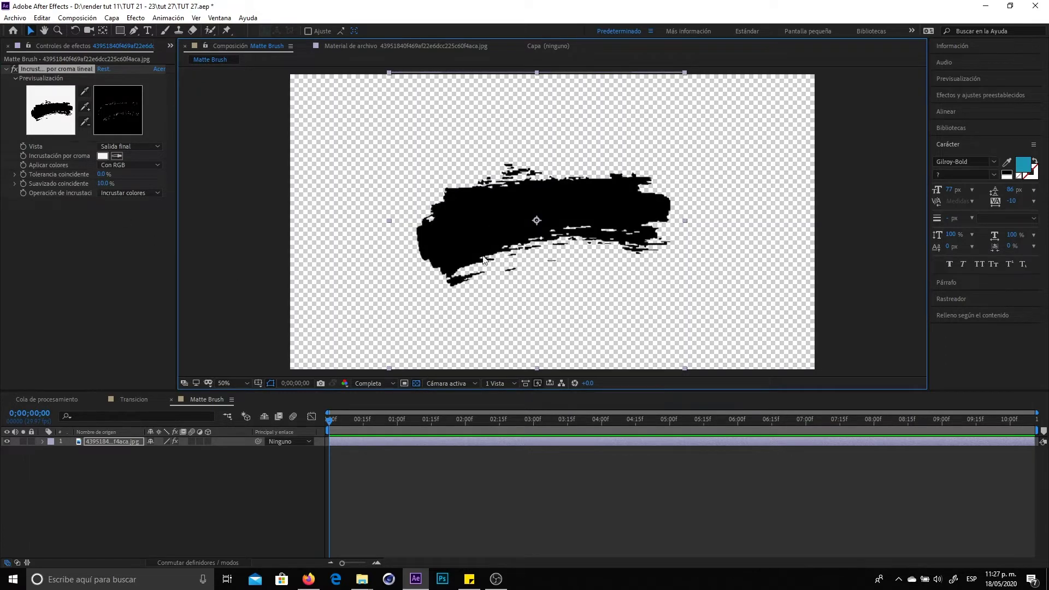
pyautogui.click(416, 383)
pyautogui.click(416, 383)
pyautogui.click(417, 383)
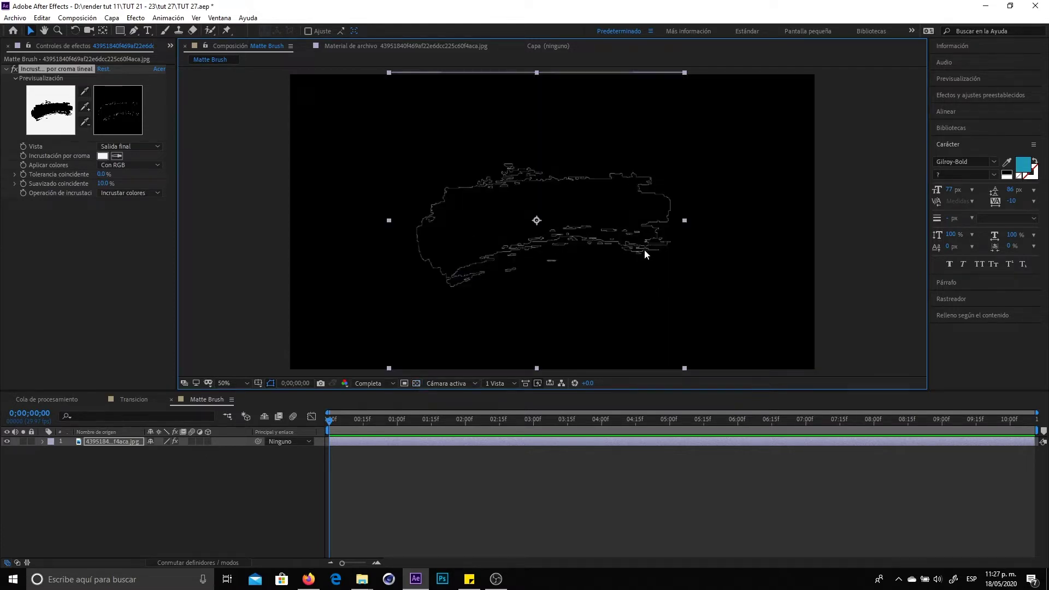
pyautogui.click(416, 384)
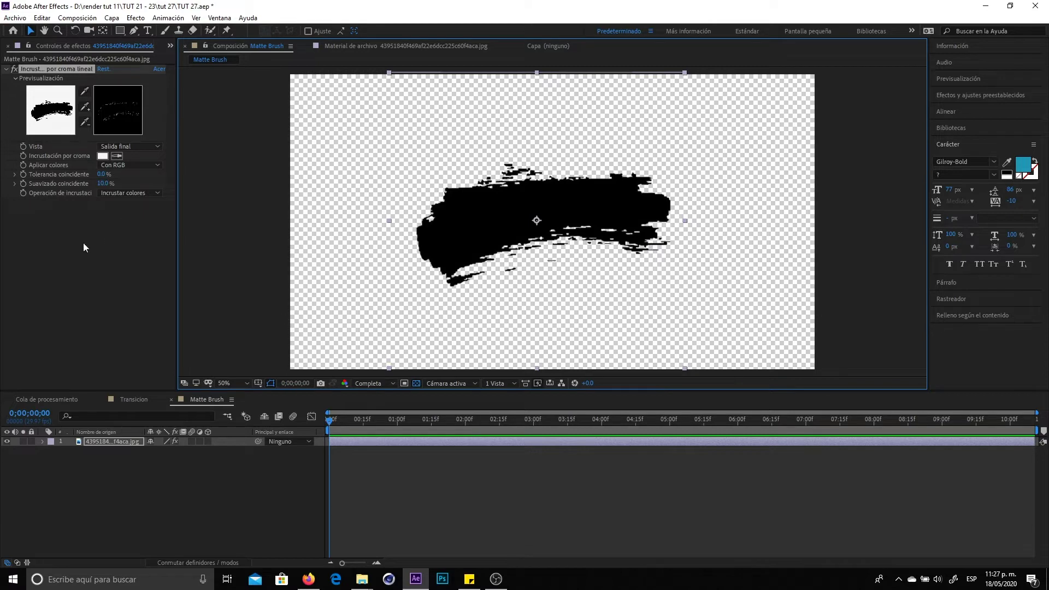
pyautogui.rightClick(98, 278)
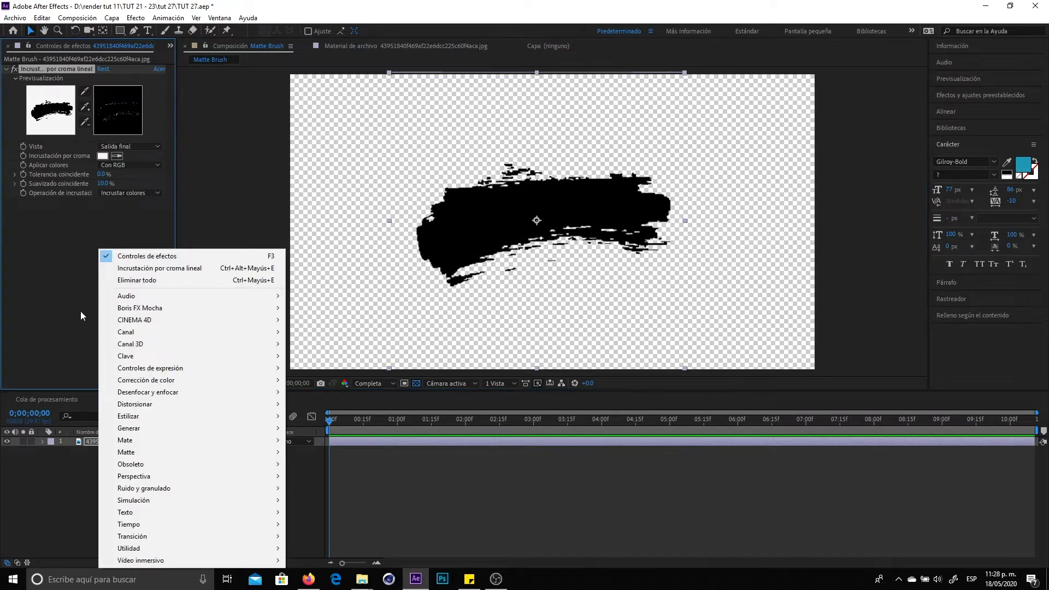
# - Apply the Relleno fill effect to the brush layer with colour white FFFFFF
pyautogui.click(63, 336)
pyautogui.click(980, 95)
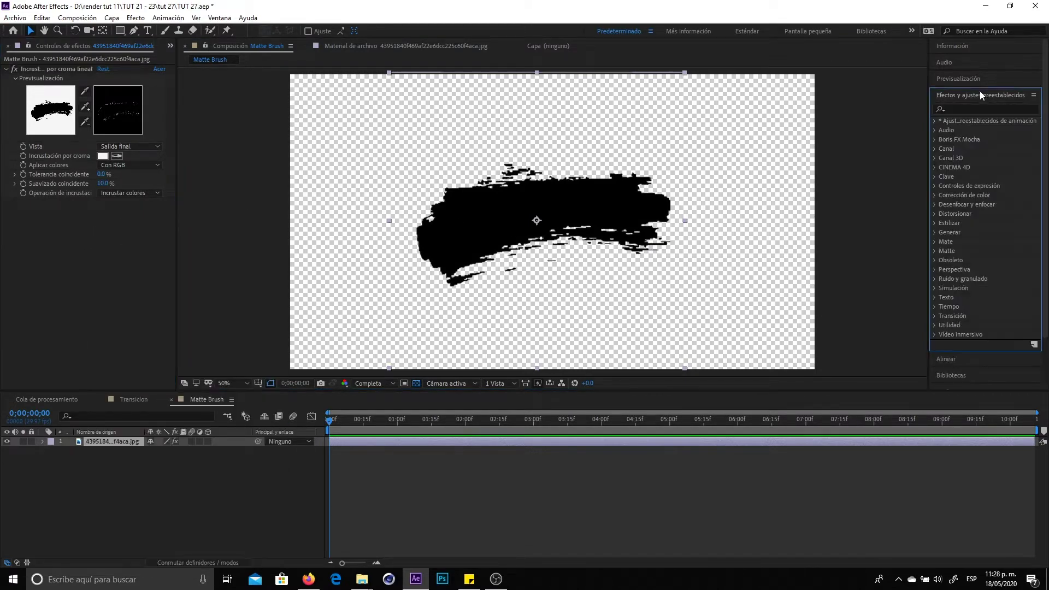
pyautogui.click(964, 109)
pyautogui.write('rell')
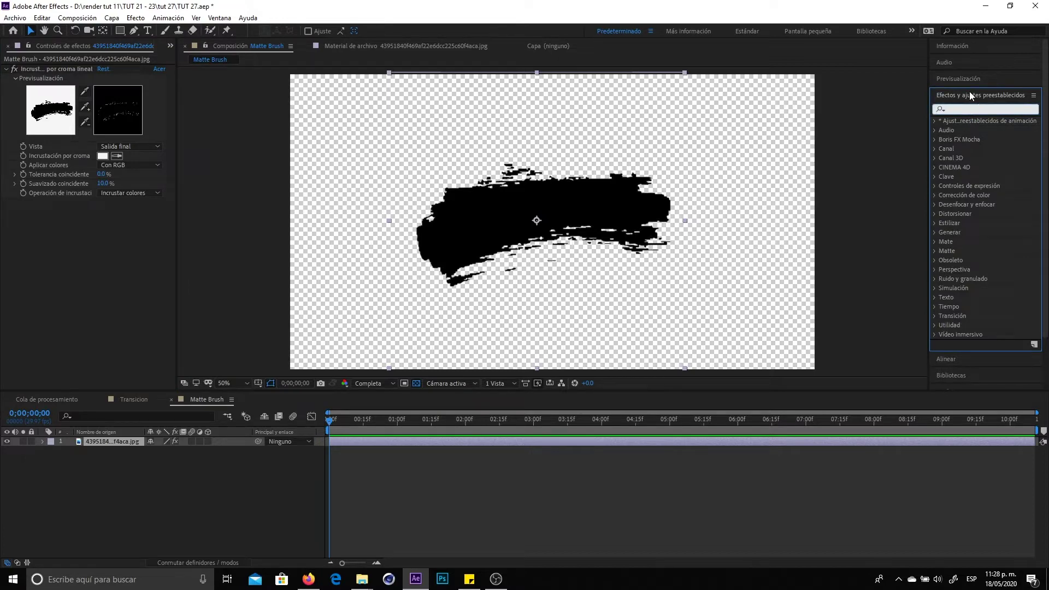
pyautogui.write('e')
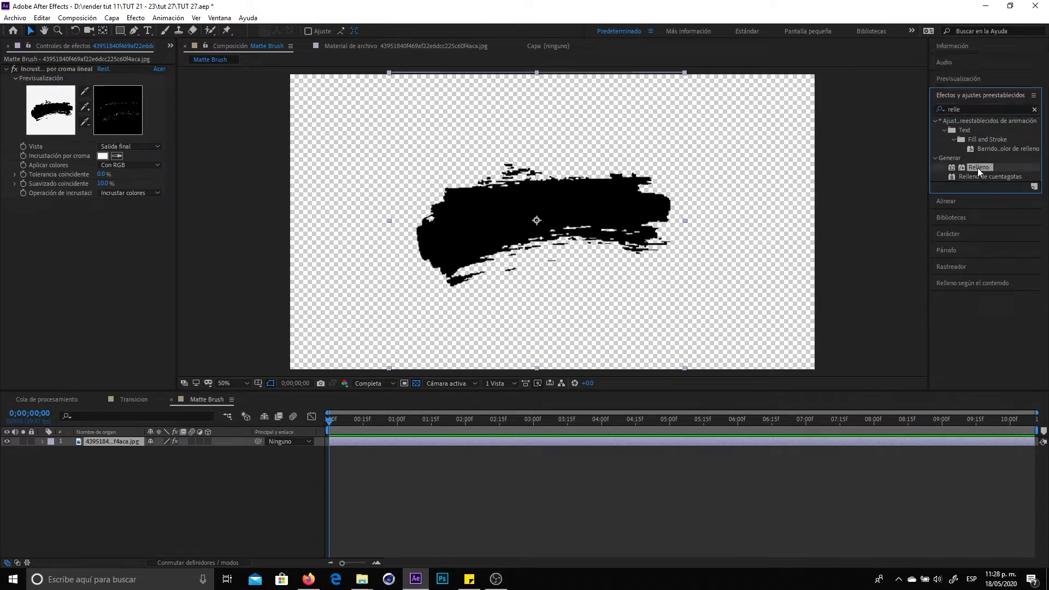
pyautogui.doubleClick(978, 167)
pyautogui.click(102, 230)
pyautogui.moveTo(317, 429); pyautogui.dragTo(232, 377)
pyautogui.click(473, 381)
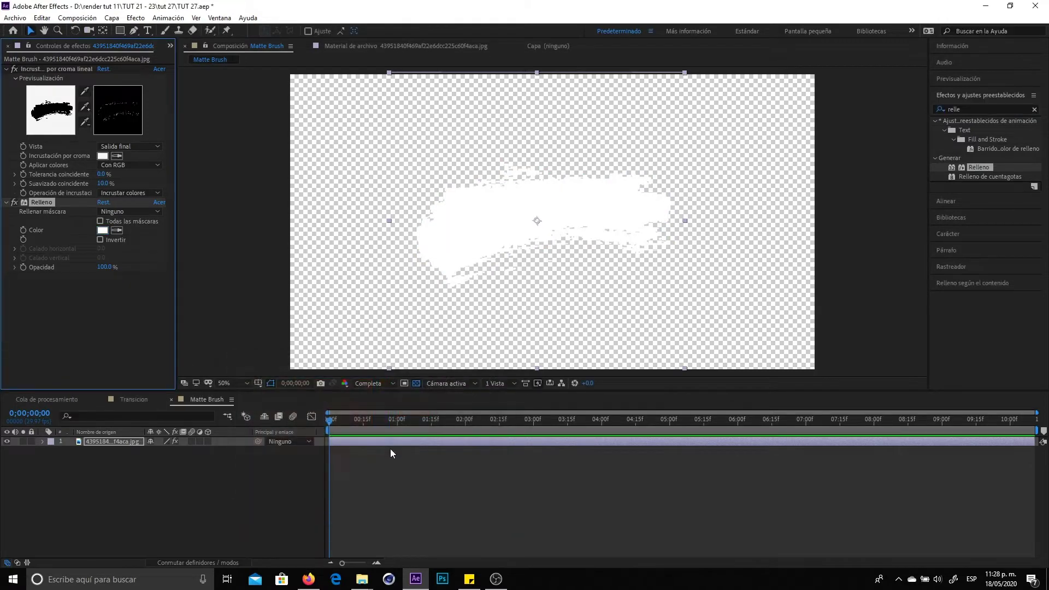
# - Go to 0;00;00;25 and reposition the white brush stroke in the frame
pyautogui.click(447, 414)
pyautogui.moveTo(446, 414); pyautogui.dragTo(386, 418)
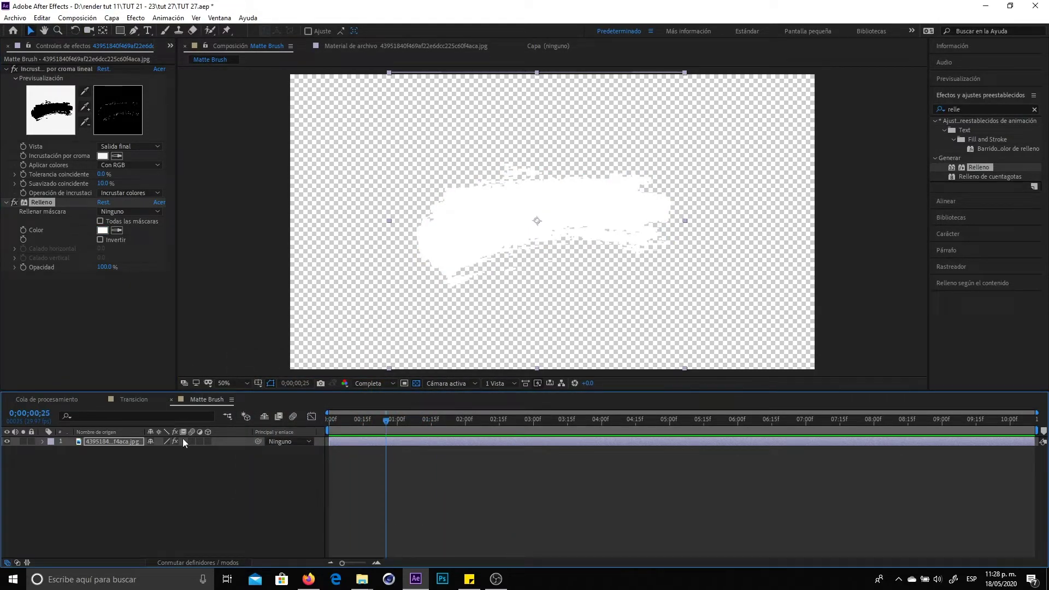
pyautogui.click(132, 449)
pyautogui.moveTo(572, 210)
pyautogui.mouseDown()
pyautogui.moveTo(543, 172)
pyautogui.moveTo(578, 228)
pyautogui.mouseUp()
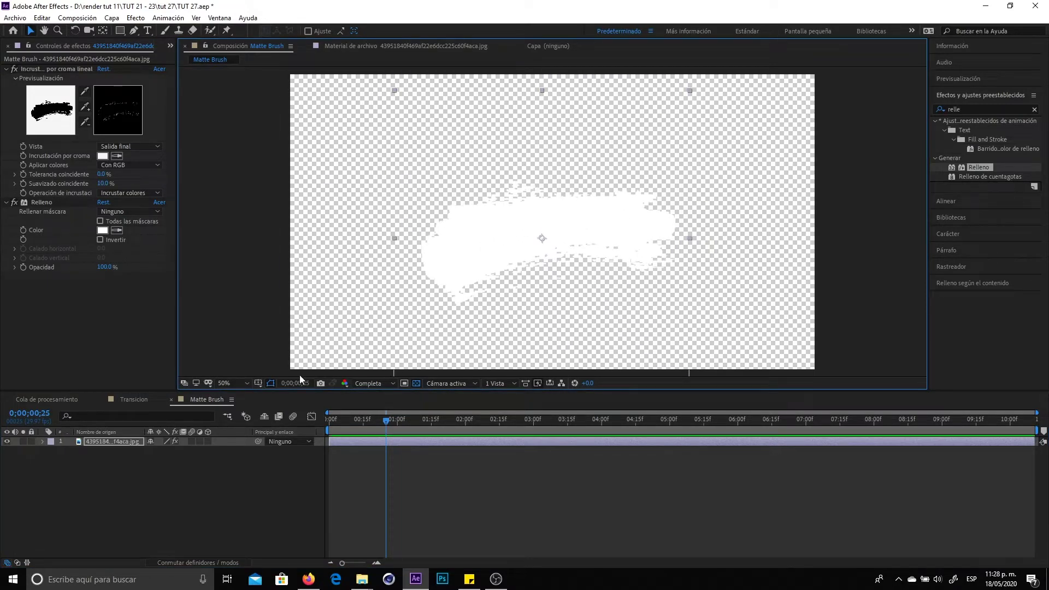
pyautogui.click(359, 461)
pyautogui.moveTo(331, 421); pyautogui.dragTo(431, 448)
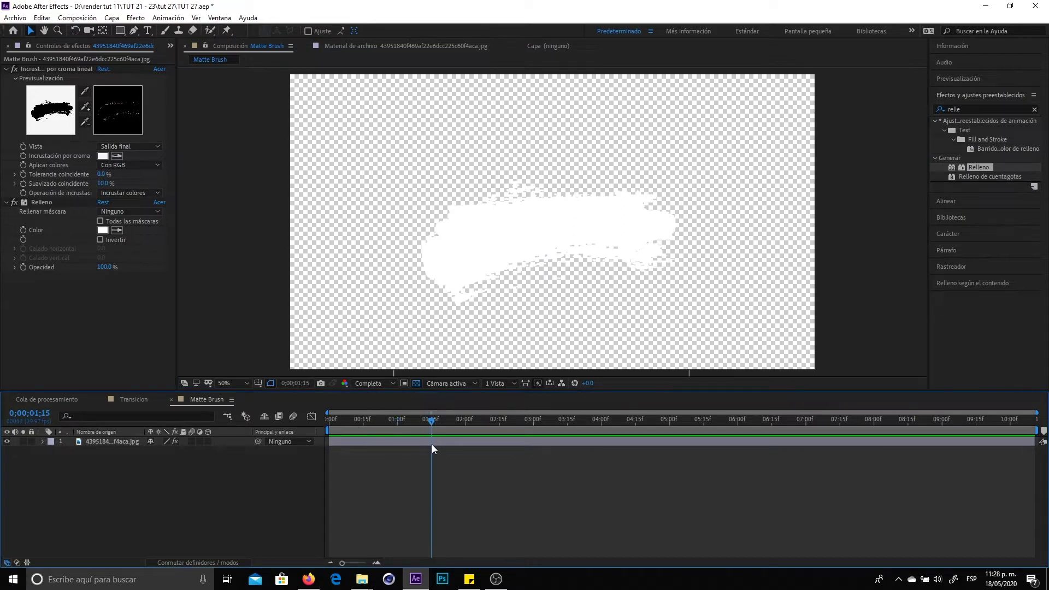
pyautogui.click(480, 339)
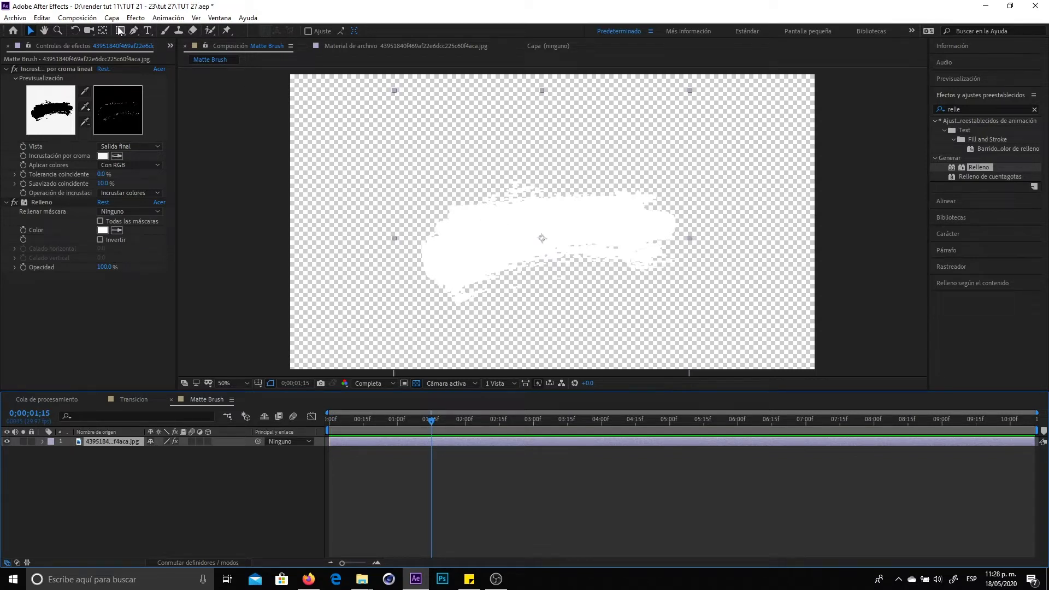
# - Draw a circular Ellipse mask over the white brush stroke
pyautogui.moveTo(120, 30); pyautogui.dragTo(166, 54)
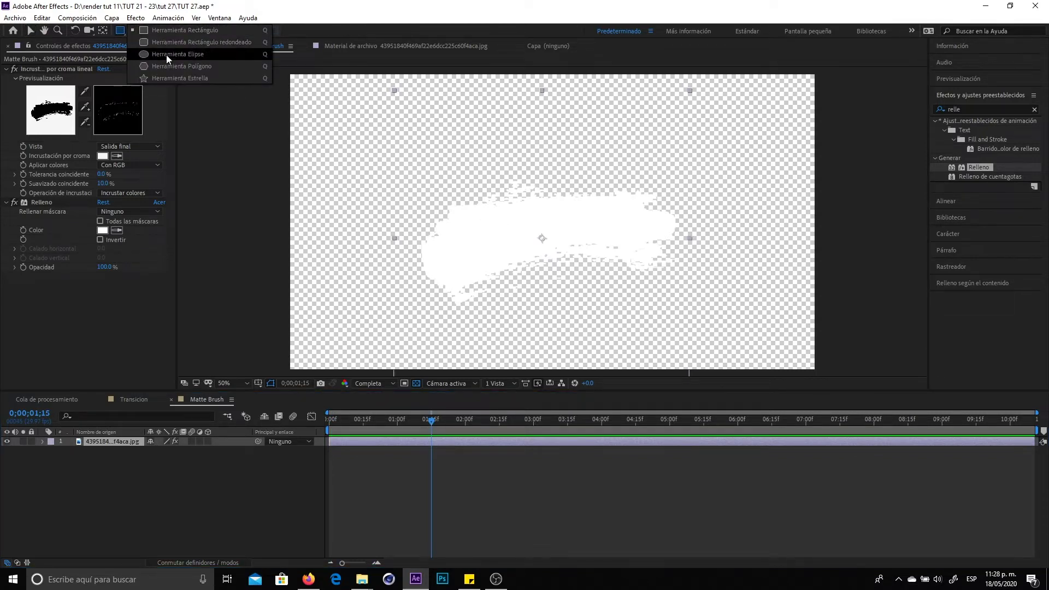
pyautogui.click(167, 55)
pyautogui.moveTo(375, 130); pyautogui.dragTo(655, 250)
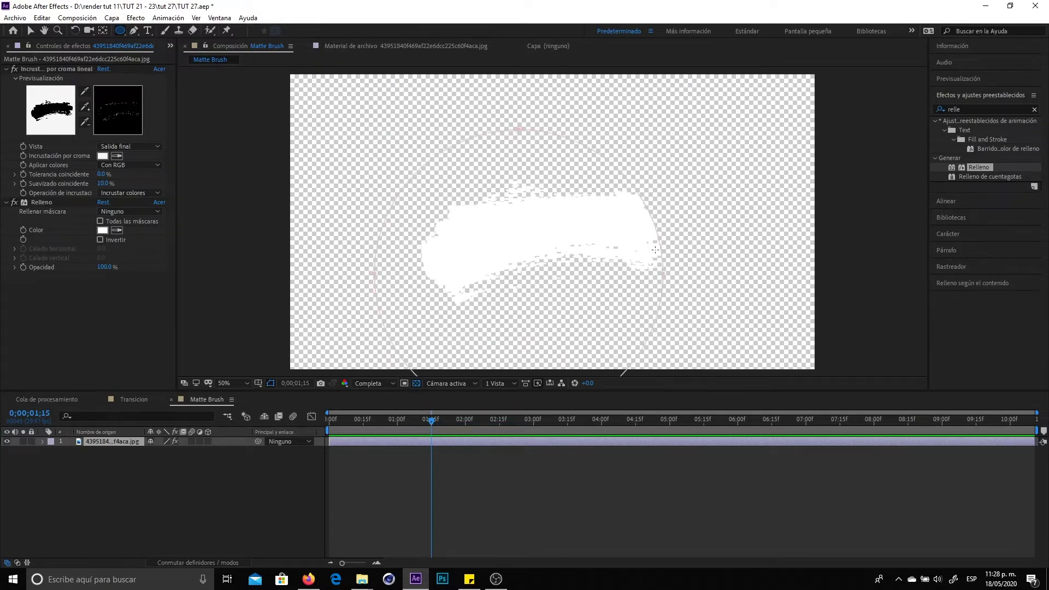
pyautogui.moveTo(655, 250)
pyautogui.mouseDown()
pyautogui.moveTo(700, 316)
pyautogui.moveTo(659, 269)
pyautogui.mouseUp()
pyautogui.press('v')
# - Nudge the circular mask into place and show the layer's Mask Path property
pyautogui.moveTo(680, 229)
pyautogui.mouseDown()
pyautogui.moveTo(665, 281)
pyautogui.moveTo(684, 274)
pyautogui.mouseUp()
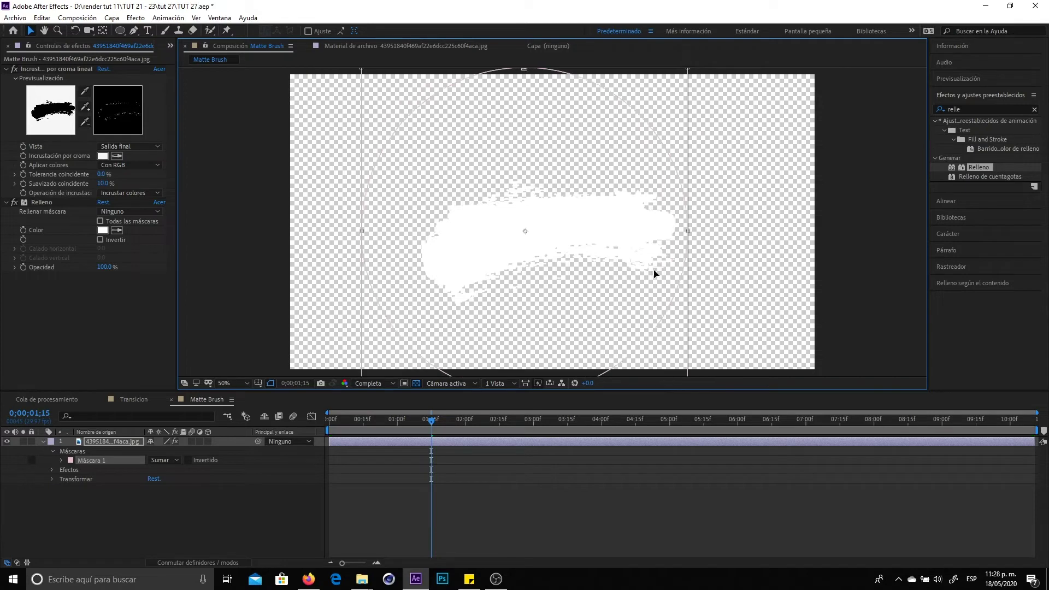
pyautogui.moveTo(684, 274)
pyautogui.mouseDown()
pyautogui.moveTo(706, 248)
pyautogui.moveTo(720, 253)
pyautogui.moveTo(672, 248)
pyautogui.moveTo(662, 274)
pyautogui.moveTo(534, 277)
pyautogui.moveTo(680, 273)
pyautogui.moveTo(643, 283)
pyautogui.mouseUp()
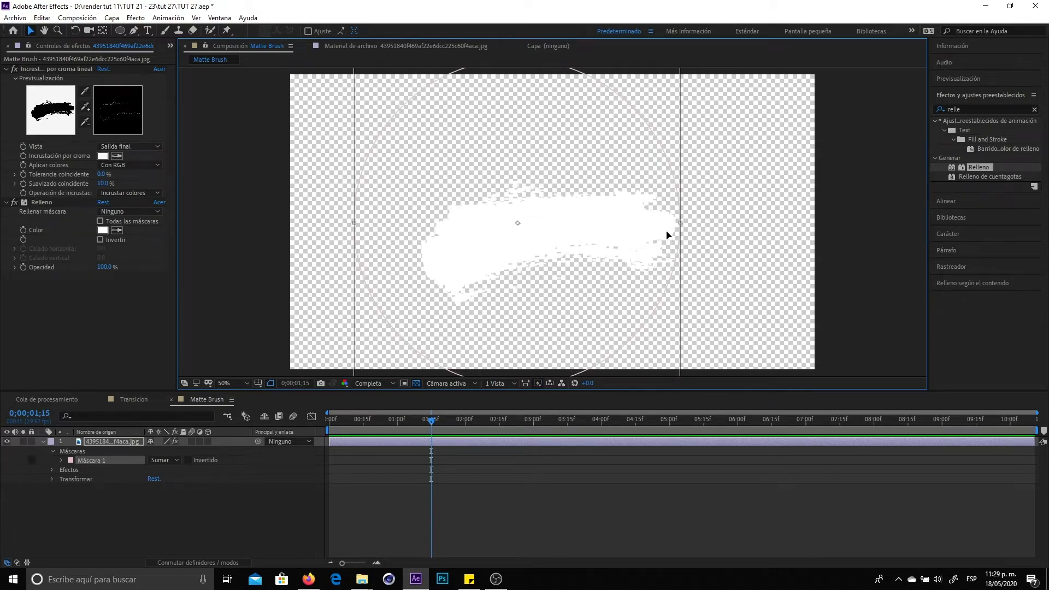
pyautogui.click(262, 510)
pyautogui.click(403, 442)
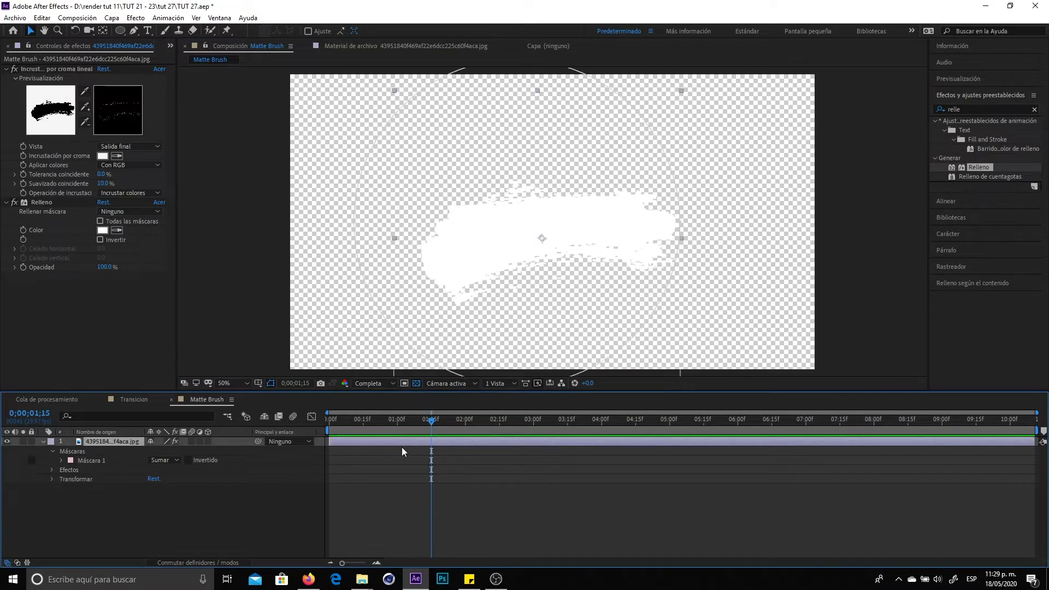
pyautogui.press('m')
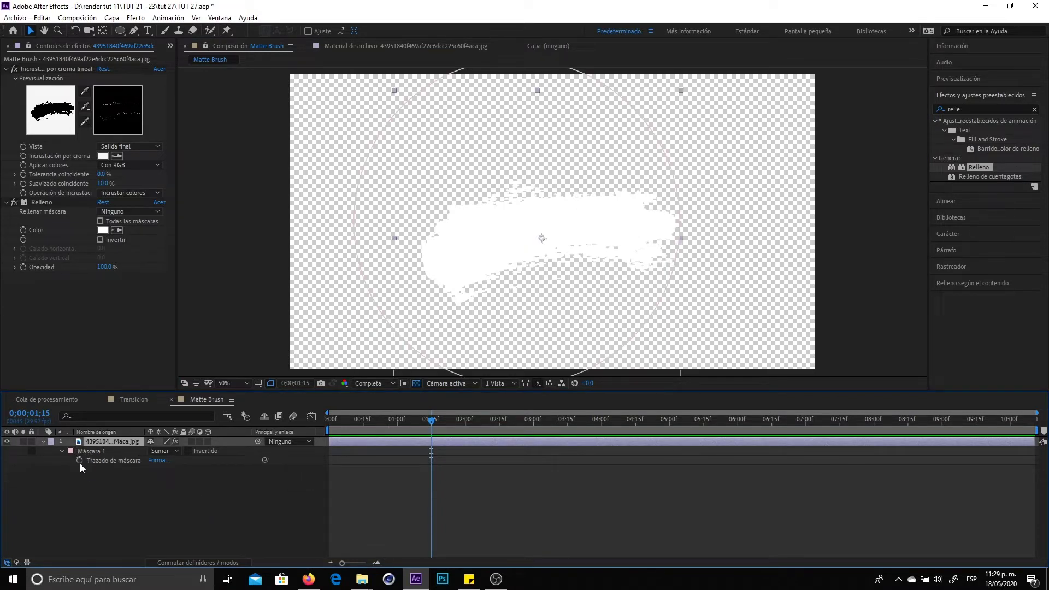
# - Keyframe Mask Path at 0;00;01;15, then move the mask off-frame left at frame 0
pyautogui.click(80, 460)
pyautogui.moveTo(399, 430); pyautogui.dragTo(313, 438)
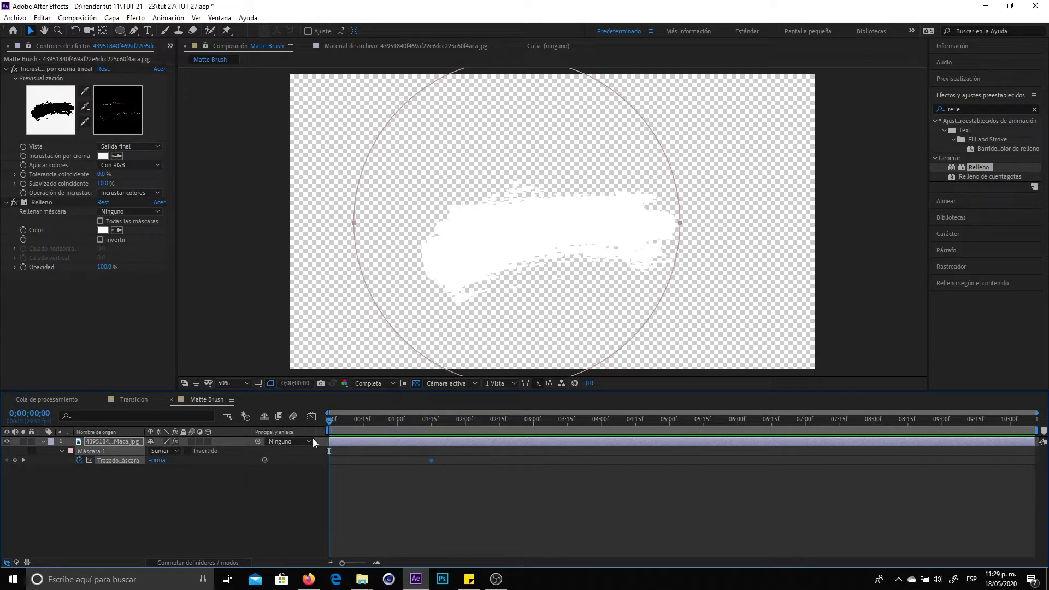
pyautogui.doubleClick(658, 302)
pyautogui.moveTo(659, 280); pyautogui.dragTo(410, 312)
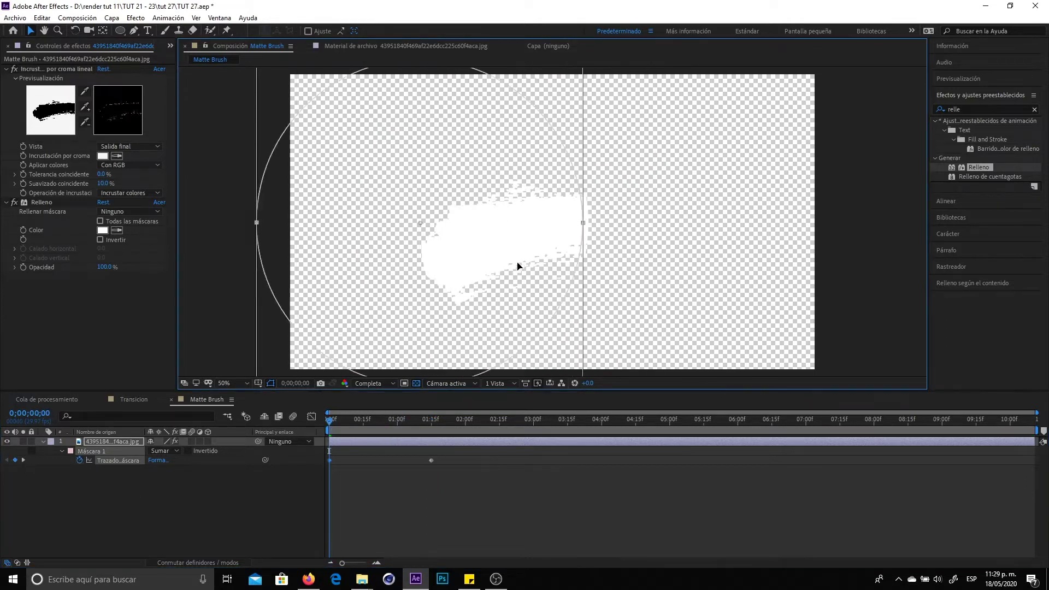
pyautogui.click(398, 496)
# - Preview the left-to-right brush reveal and show the Mask Feather property
pyautogui.press('space')
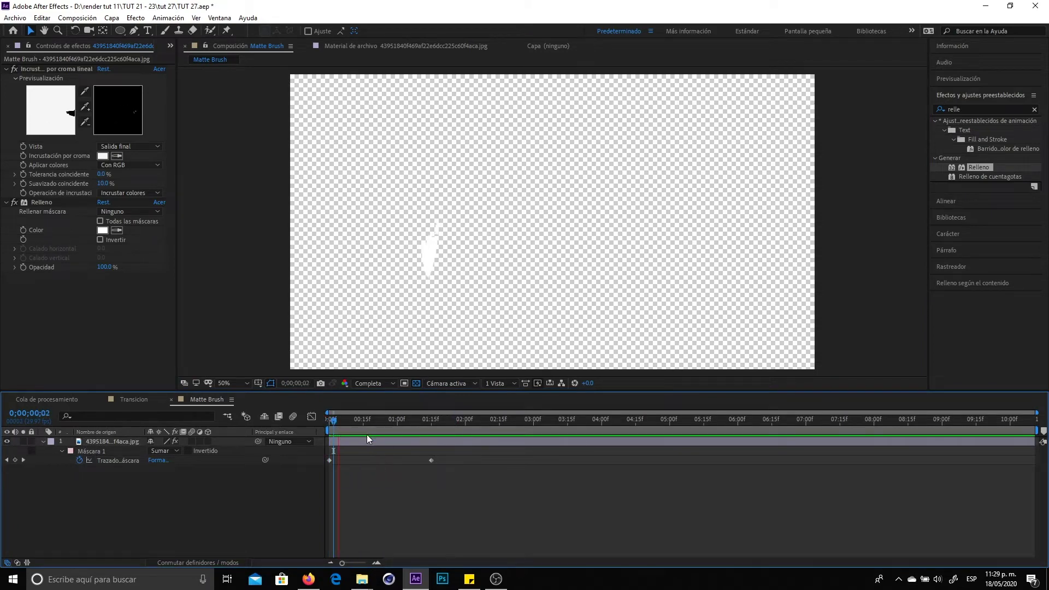
pyautogui.click(416, 383)
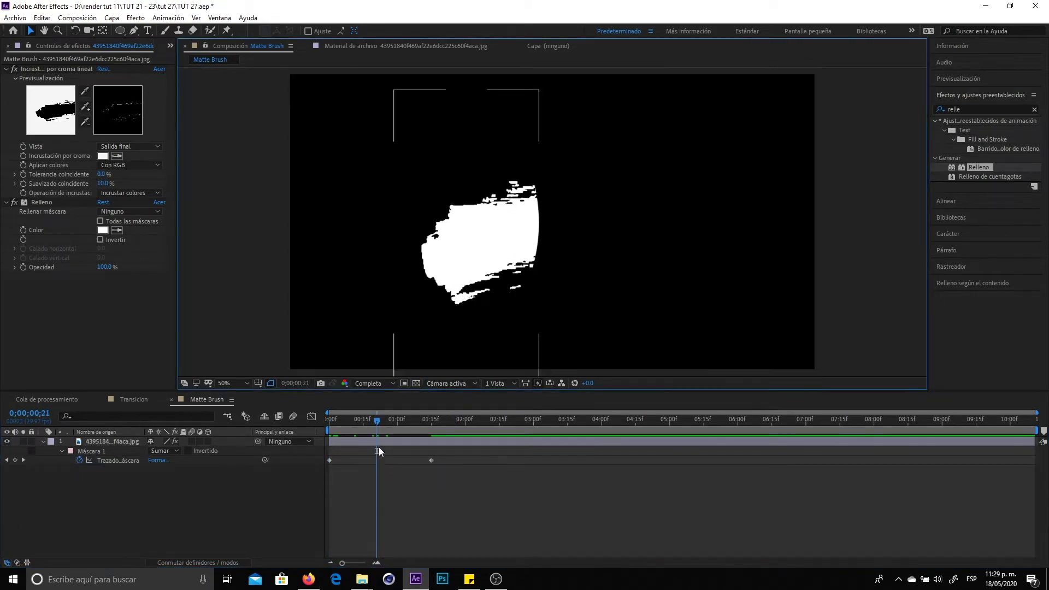
pyautogui.press('Home')
pyautogui.press('space')
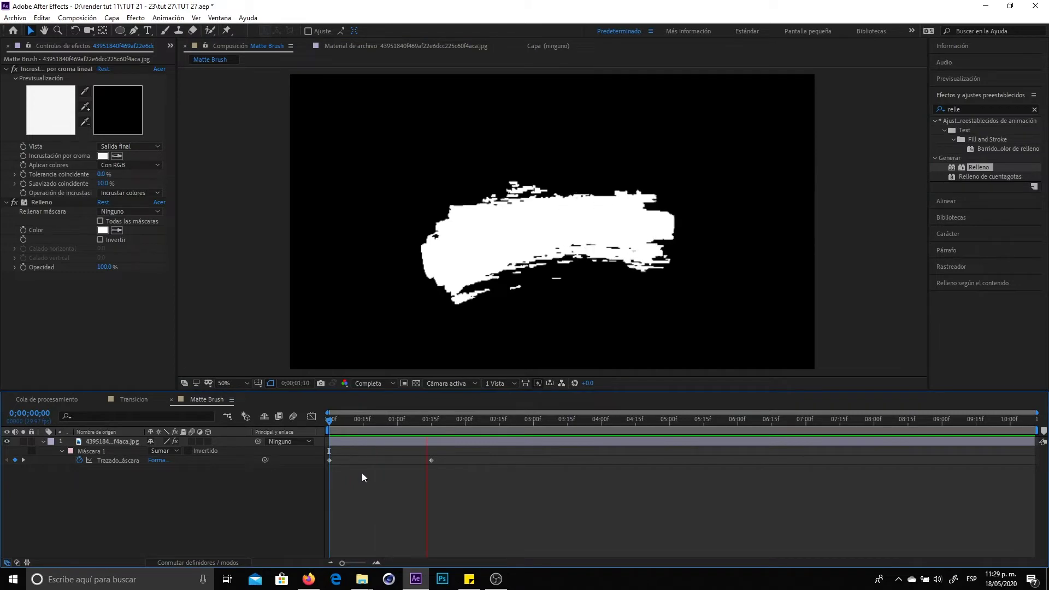
pyautogui.press('space')
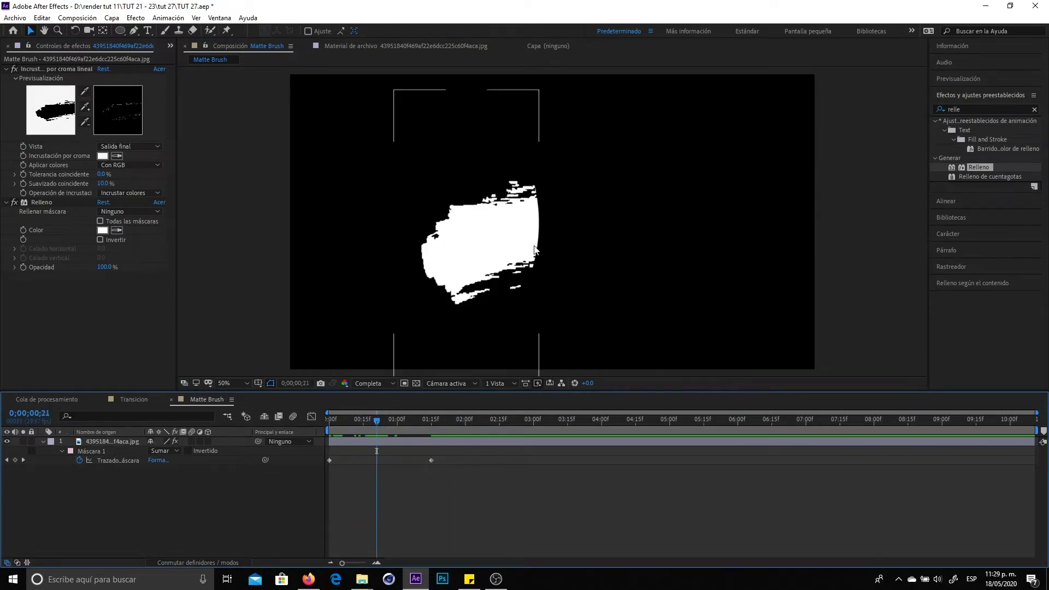
pyautogui.click(119, 442)
pyautogui.press('f')
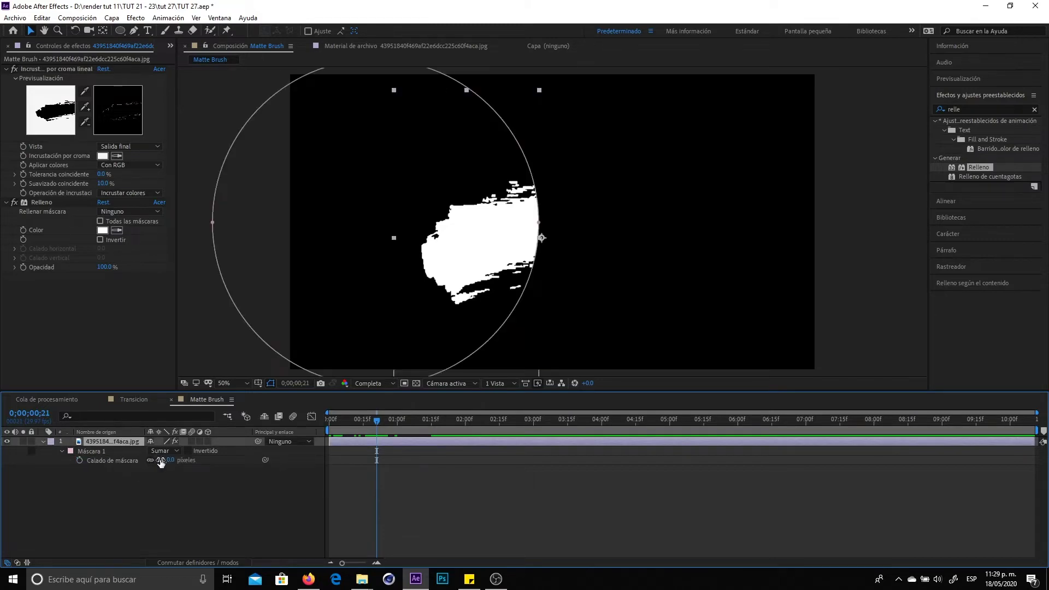
# - Set Mask Feather to about 54 px and preview the softened reveal
pyautogui.moveTo(161, 461); pyautogui.dragTo(192, 460)
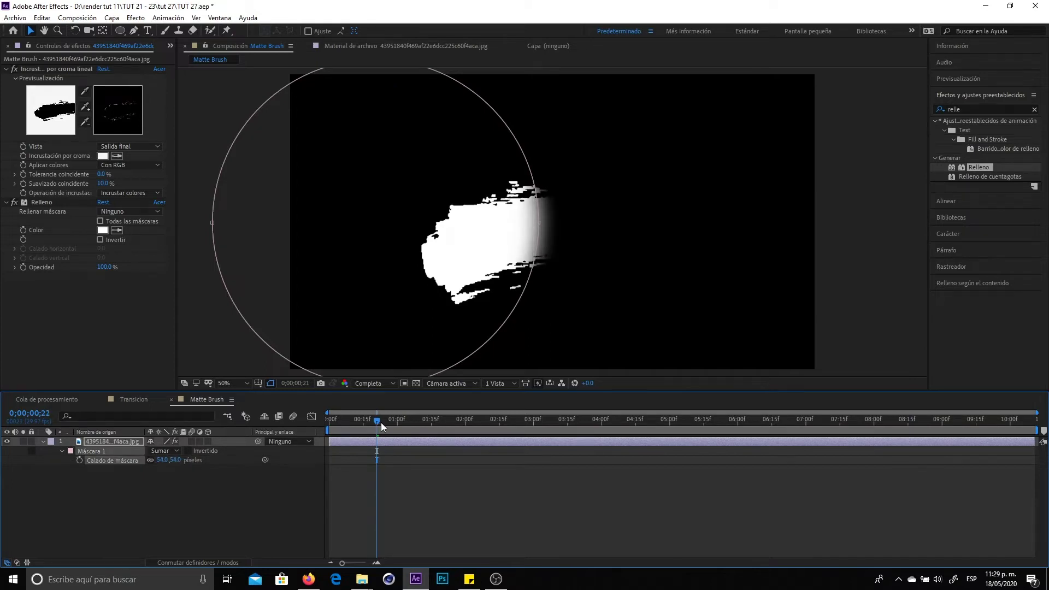
pyautogui.moveTo(382, 422); pyautogui.dragTo(345, 421)
pyautogui.press('space')
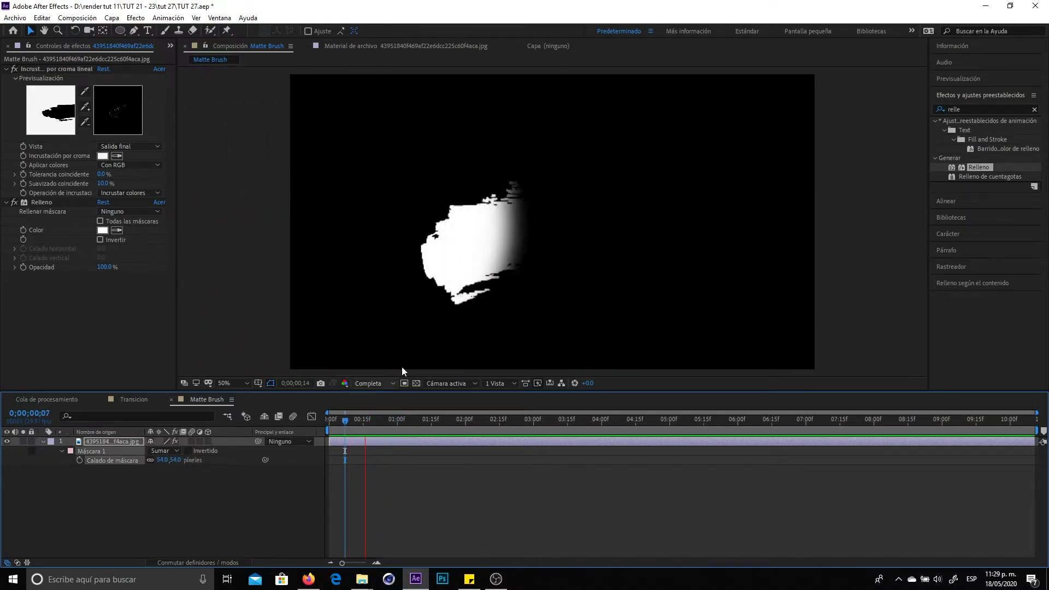
pyautogui.click(399, 430)
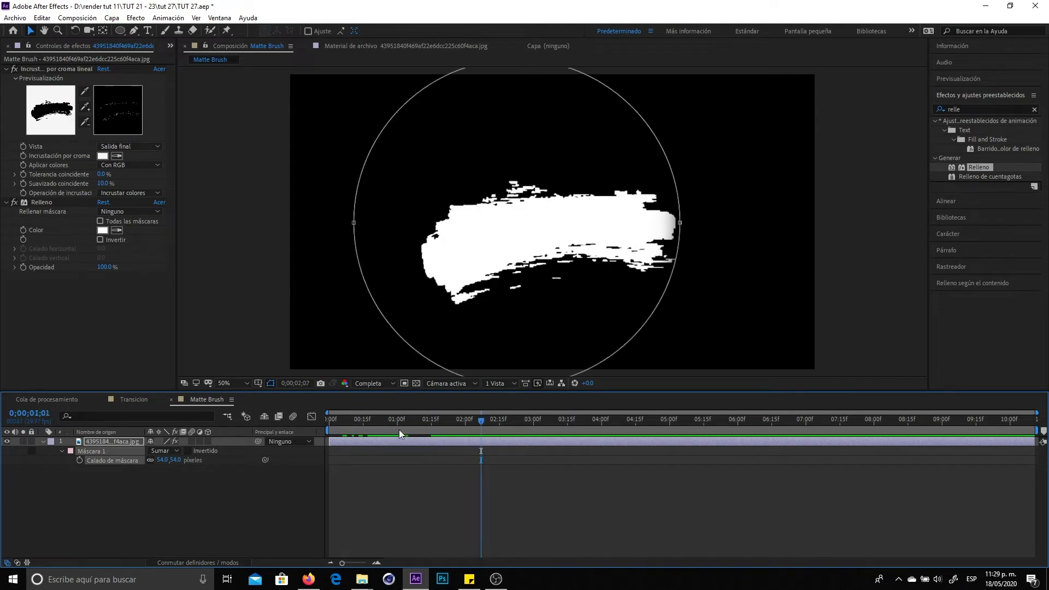
pyautogui.press('space')
pyautogui.moveTo(486, 421); pyautogui.dragTo(503, 421)
pyautogui.moveTo(432, 420); pyautogui.dragTo(486, 421)
pyautogui.moveTo(354, 420); pyautogui.dragTo(449, 421)
# - Show the Mask Path keyframes, replay from the start and select both keyframes
pyautogui.click(312, 464)
pyautogui.moveTo(326, 427); pyautogui.dragTo(410, 440)
pyautogui.click(420, 440)
pyautogui.press('m')
pyautogui.press('Home')
pyautogui.press('space')
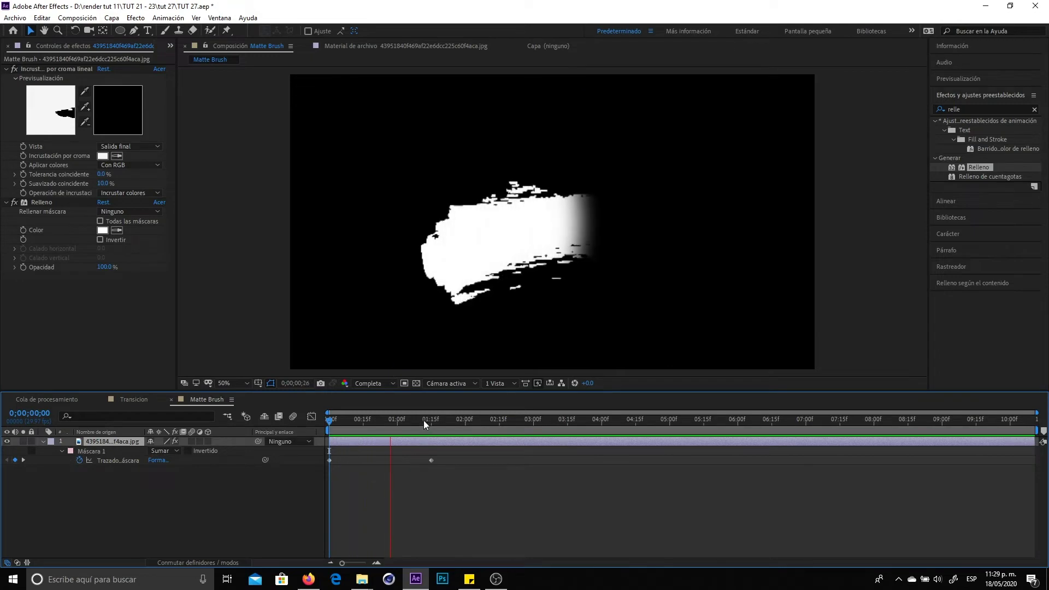
pyautogui.click(431, 460)
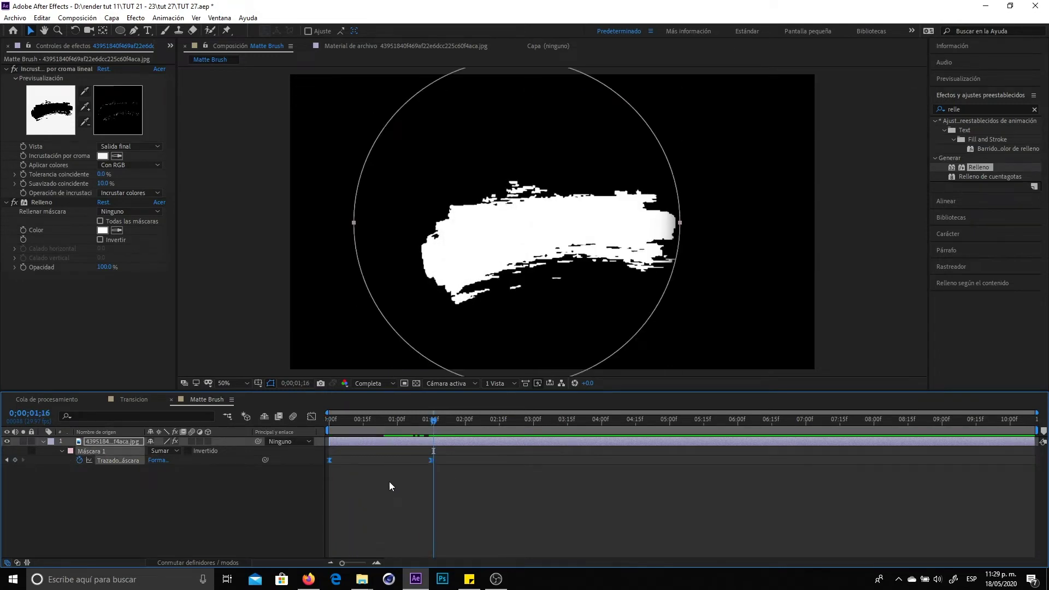
# - Ease into the final Mask Path keyframe in the Graph Editor and preview the reveal
pyautogui.click(311, 416)
pyautogui.click(432, 533)
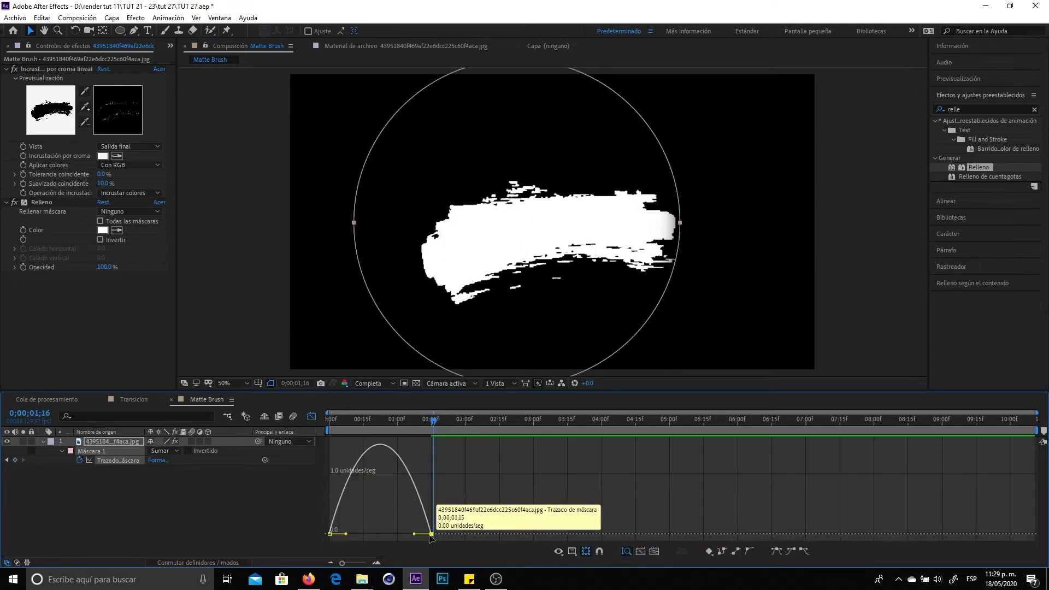
pyautogui.moveTo(412, 536); pyautogui.dragTo(373, 539)
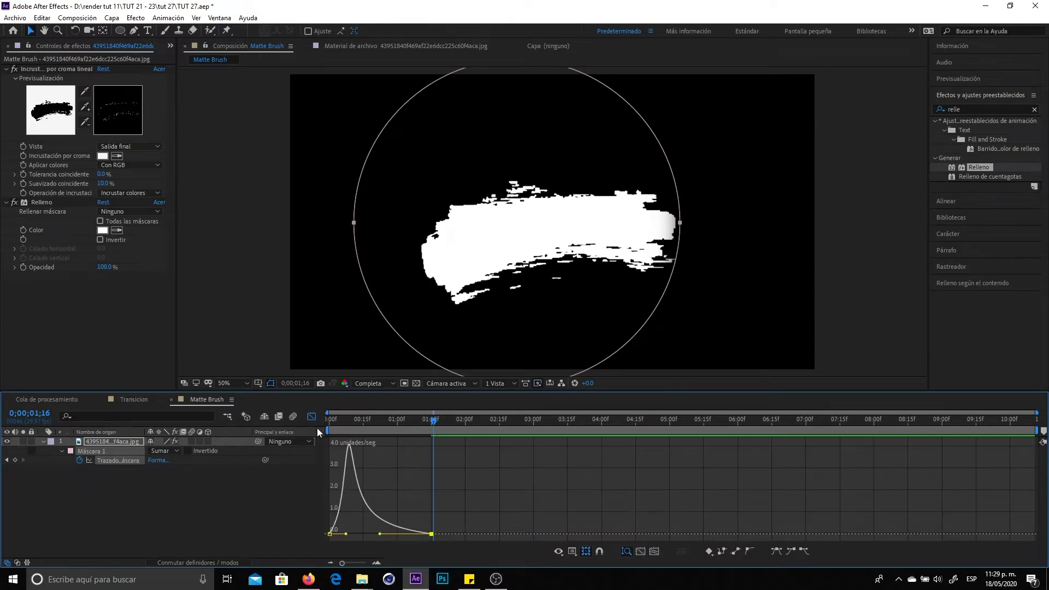
pyautogui.click(312, 416)
pyautogui.press('Home')
pyautogui.press('space')
pyautogui.press('space')
pyautogui.press(',')
pyautogui.press('space')
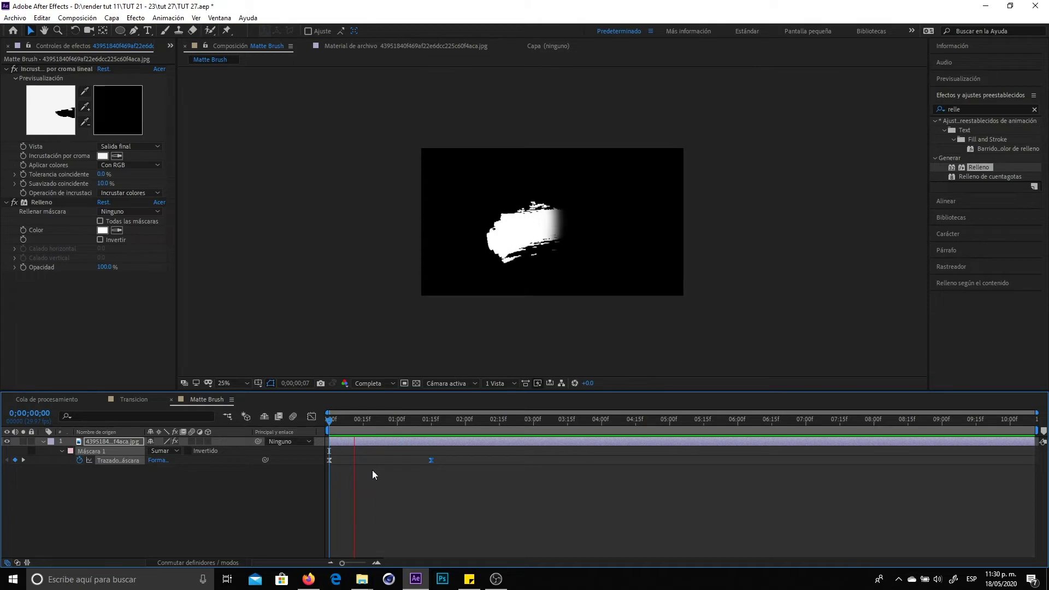
pyautogui.click(376, 481)
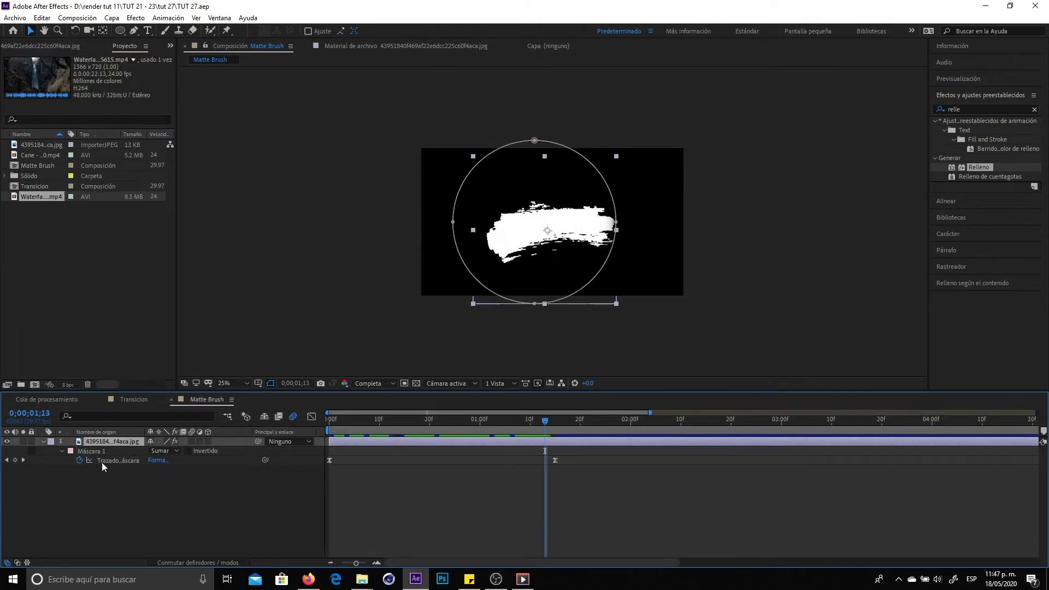
# - Enlarge and lower the masked brush layer slightly, then shift it one frame later
pyautogui.click(123, 441)
pyautogui.moveTo(636, 296); pyautogui.dragTo(597, 250)
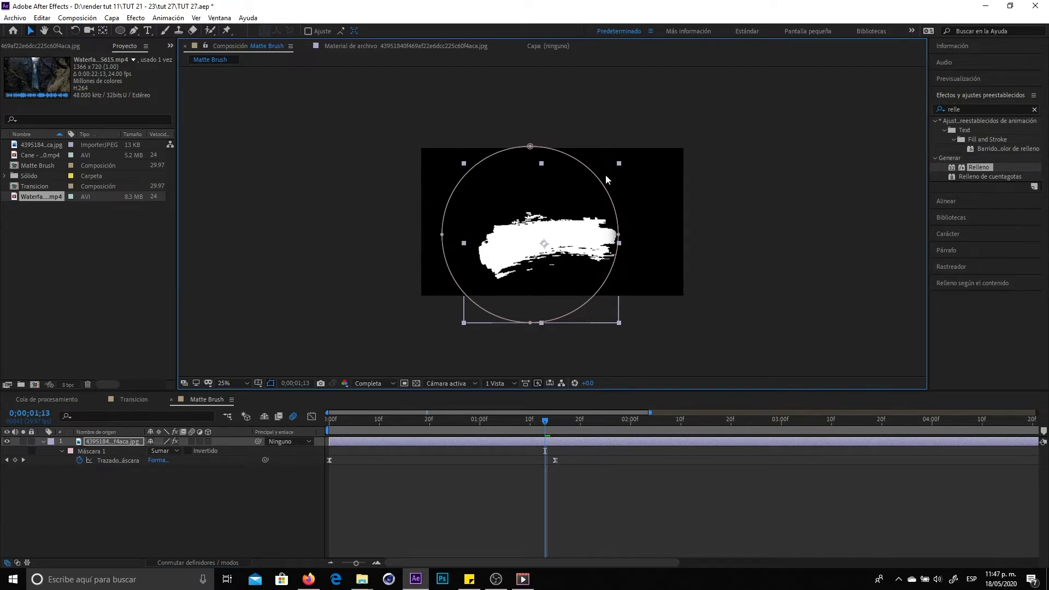
pyautogui.click(339, 473)
pyautogui.click(385, 442)
pyautogui.click(378, 455)
pyautogui.click(375, 454)
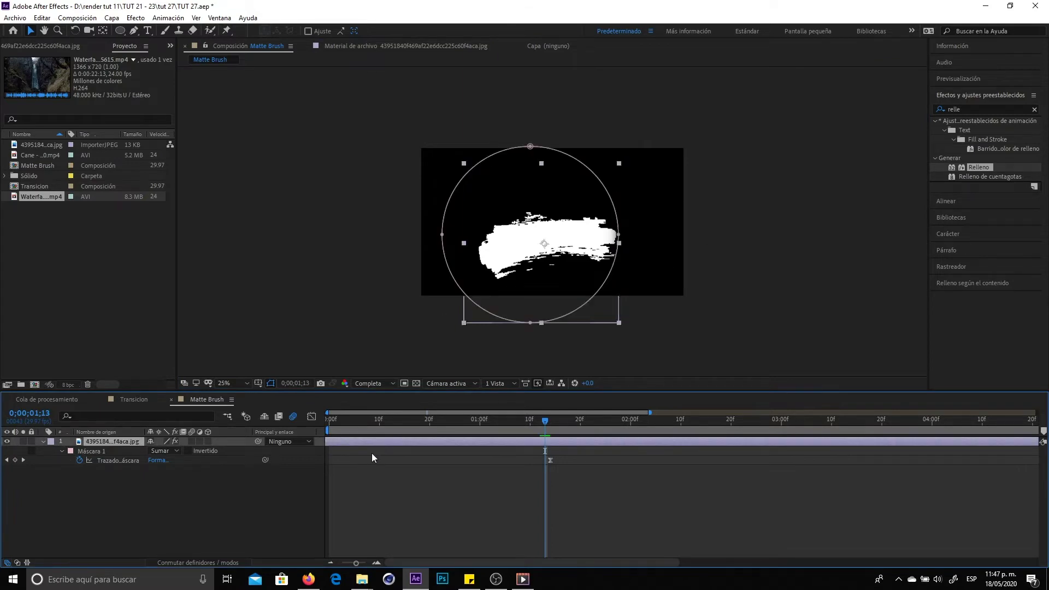
pyautogui.hotkey('alt', 'pagedown')
# - Make four copies of the brush layer, moving each copy to a different spot in the frame
pyautogui.hotkey('ctrl', 'd')
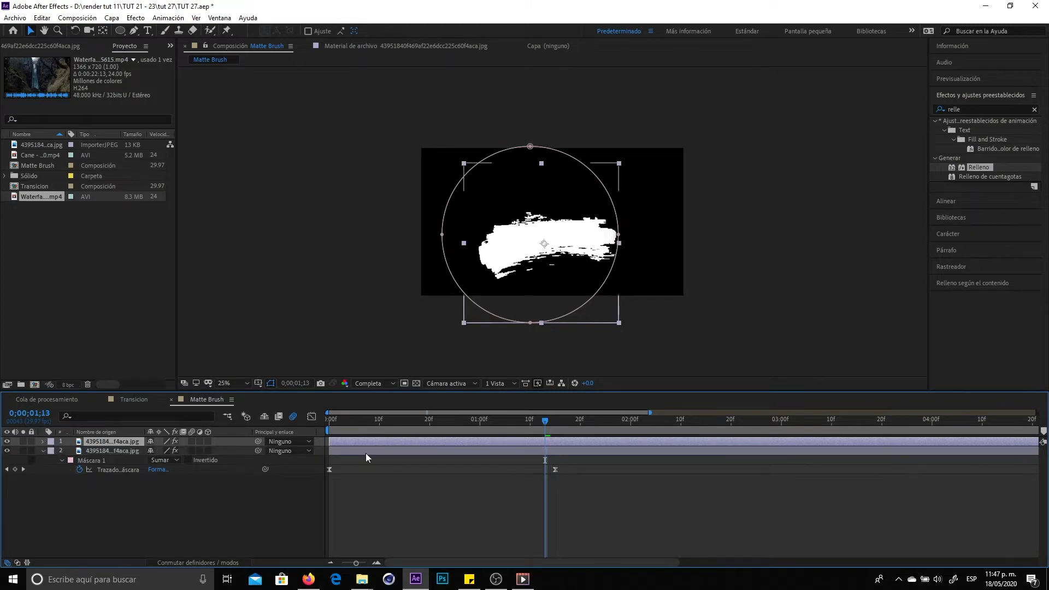
pyautogui.moveTo(554, 250); pyautogui.dragTo(522, 231)
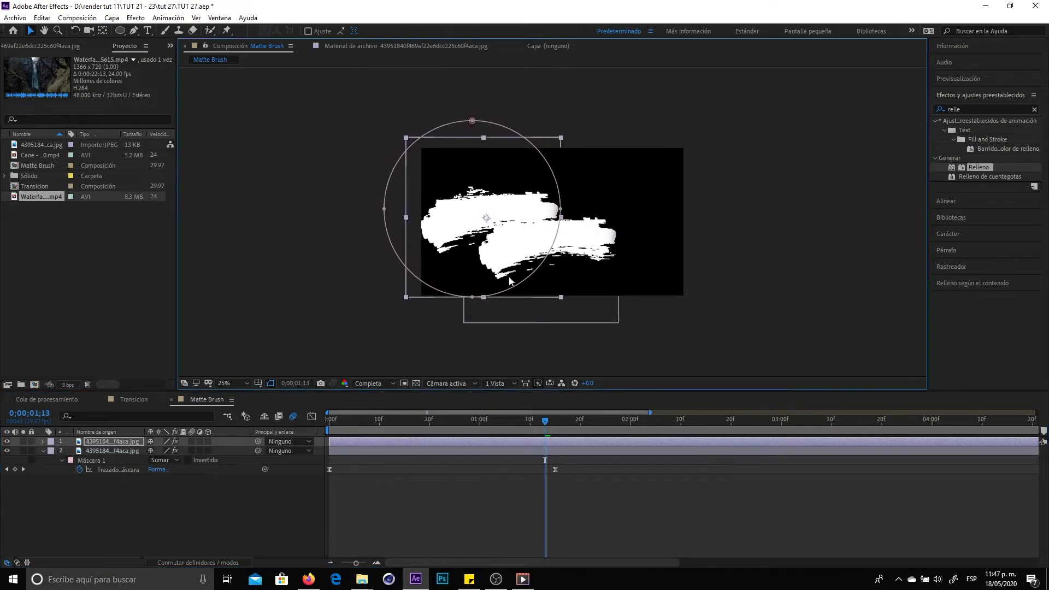
pyautogui.click(408, 440)
pyautogui.hotkey('ctrl', 'd')
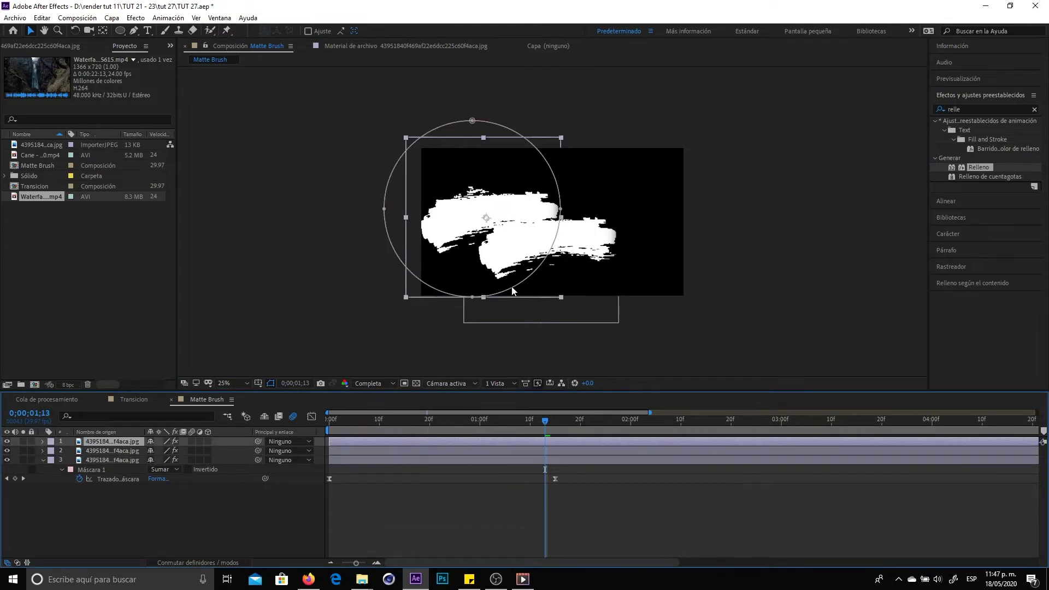
pyautogui.moveTo(514, 215)
pyautogui.mouseDown()
pyautogui.moveTo(647, 199)
pyautogui.moveTo(629, 203)
pyautogui.mouseUp()
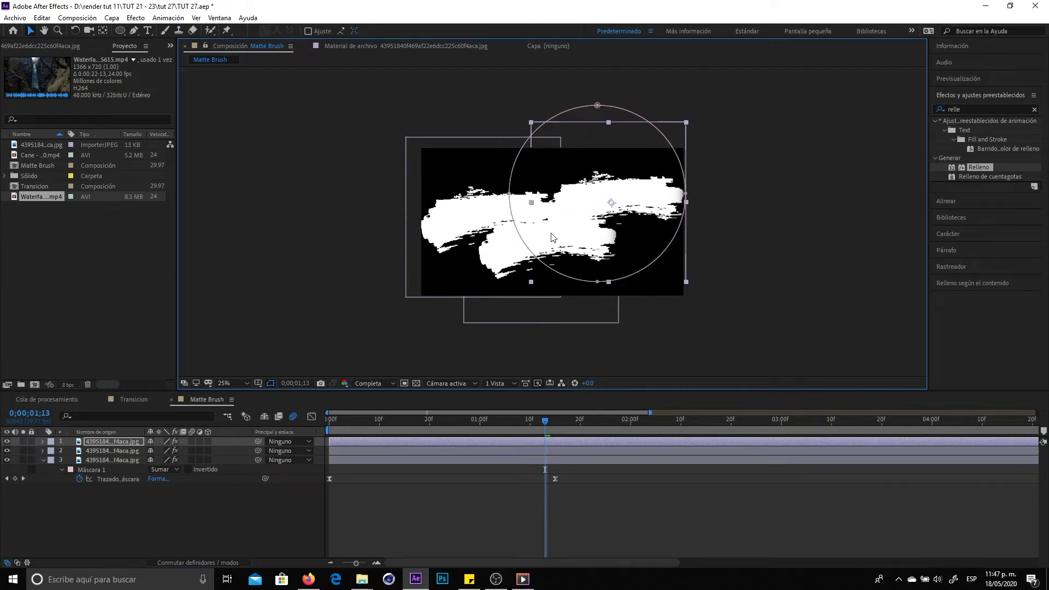
pyautogui.click(117, 451)
pyautogui.click(130, 441)
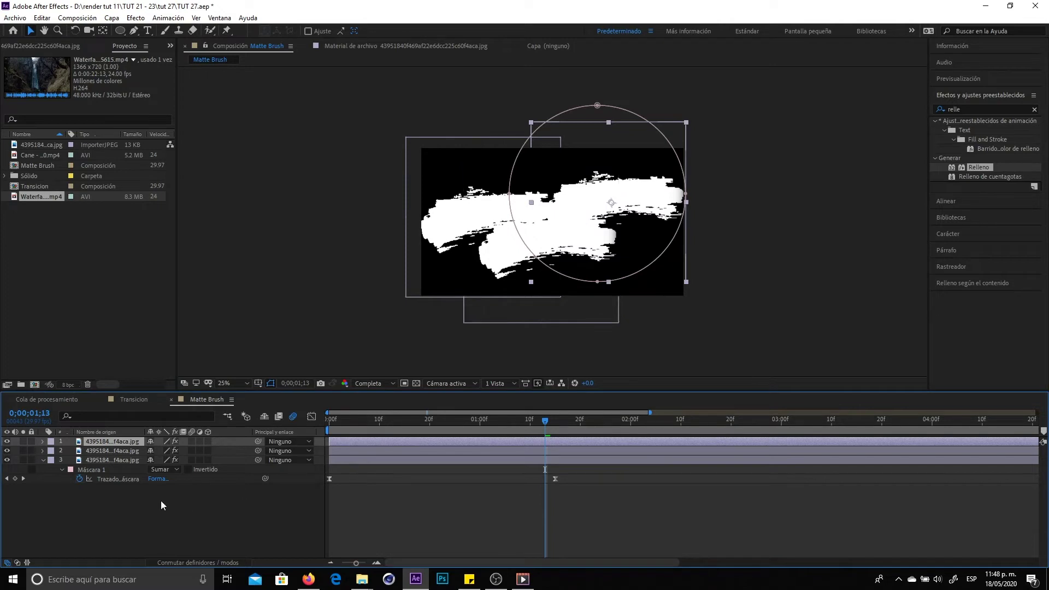
pyautogui.hotkey('ctrl', 'd')
pyautogui.moveTo(635, 204)
pyautogui.mouseDown()
pyautogui.moveTo(656, 230)
pyautogui.moveTo(655, 267)
pyautogui.mouseUp()
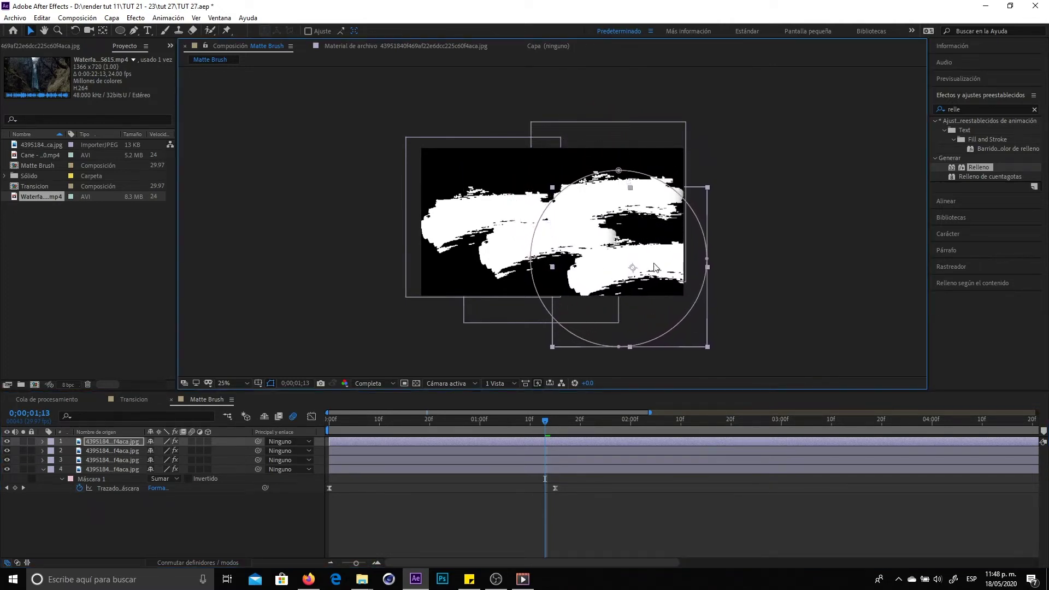
pyautogui.hotkey('ctrl', 'd')
pyautogui.moveTo(658, 271)
pyautogui.mouseDown()
pyautogui.moveTo(505, 279)
pyautogui.moveTo(502, 188)
pyautogui.moveTo(619, 175)
pyautogui.moveTo(673, 226)
pyautogui.mouseUp()
# - Make six more brush copies, spreading them across the frame so it is covered
pyautogui.hotkey('ctrl', 'd')
pyautogui.hotkey('ctrl', 'd')
pyautogui.hotkey('ctrl', 'd')
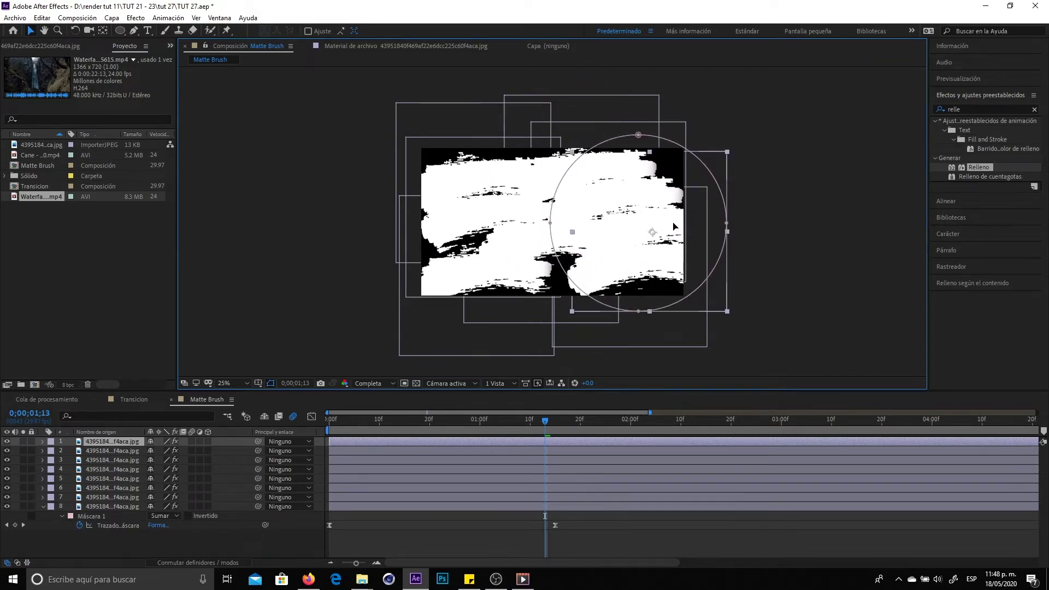
pyautogui.hotkey('ctrl', 'd')
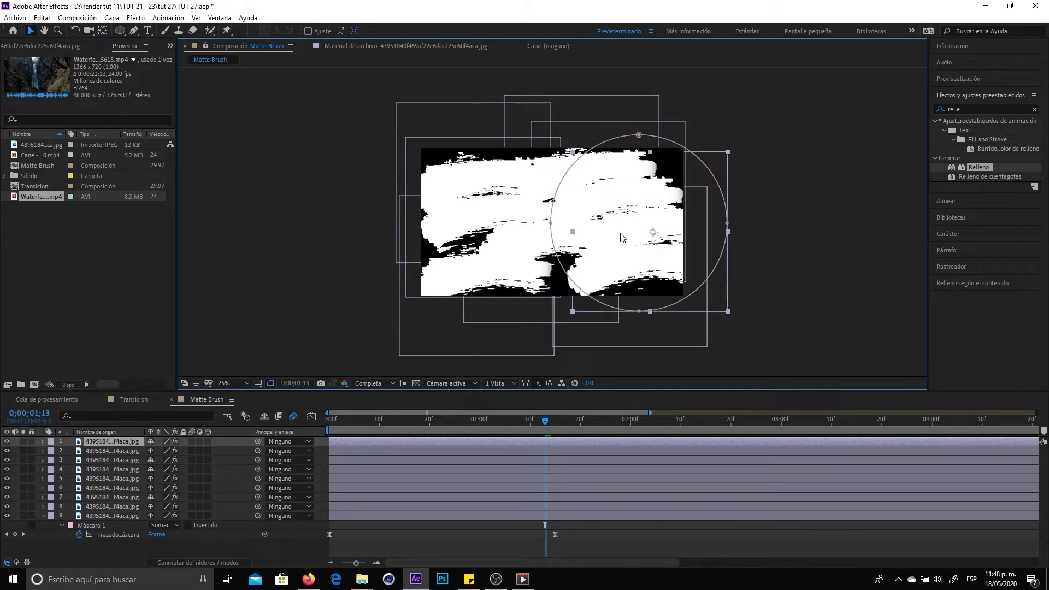
pyautogui.moveTo(619, 236)
pyautogui.mouseDown()
pyautogui.moveTo(664, 170)
pyautogui.moveTo(658, 181)
pyautogui.mouseUp()
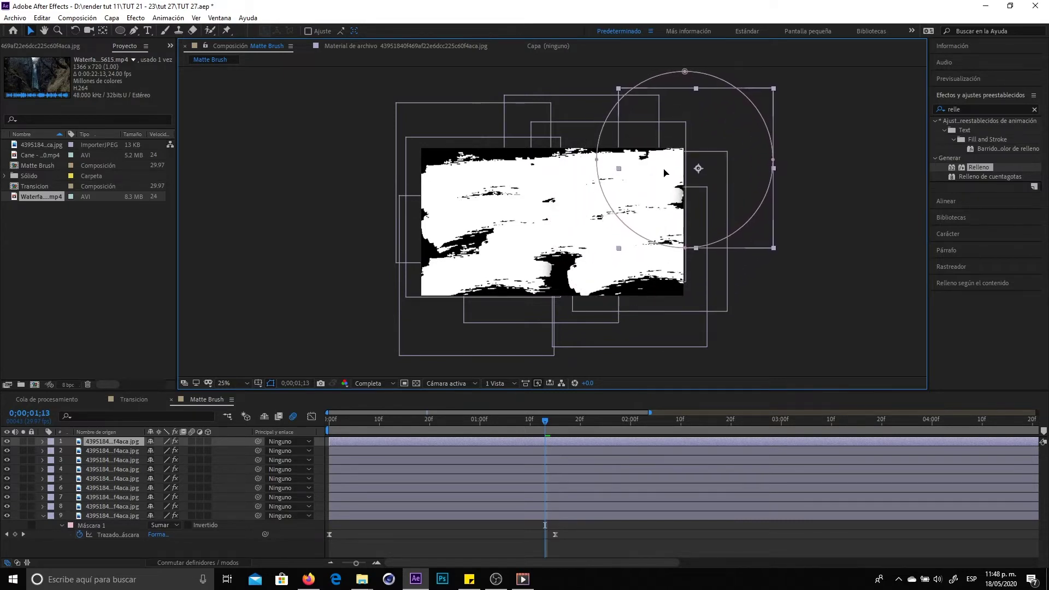
pyautogui.hotkey('ctrl', 'd')
pyautogui.moveTo(673, 176)
pyautogui.mouseDown()
pyautogui.moveTo(517, 282)
pyautogui.moveTo(530, 273)
pyautogui.moveTo(634, 294)
pyautogui.moveTo(456, 160)
pyautogui.mouseUp()
pyautogui.hotkey('ctrl', 'd')
pyautogui.hotkey('ctrl', 'd')
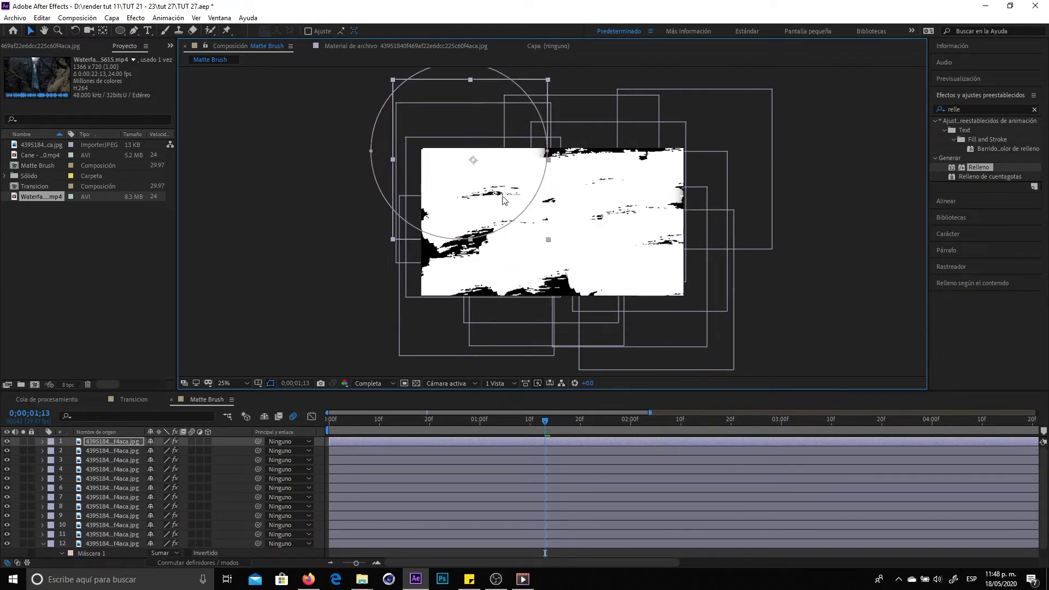
pyautogui.hotkey('ctrl', 'd')
pyautogui.moveTo(502, 174)
pyautogui.mouseDown()
pyautogui.moveTo(560, 301)
pyautogui.moveTo(496, 236)
pyautogui.mouseUp()
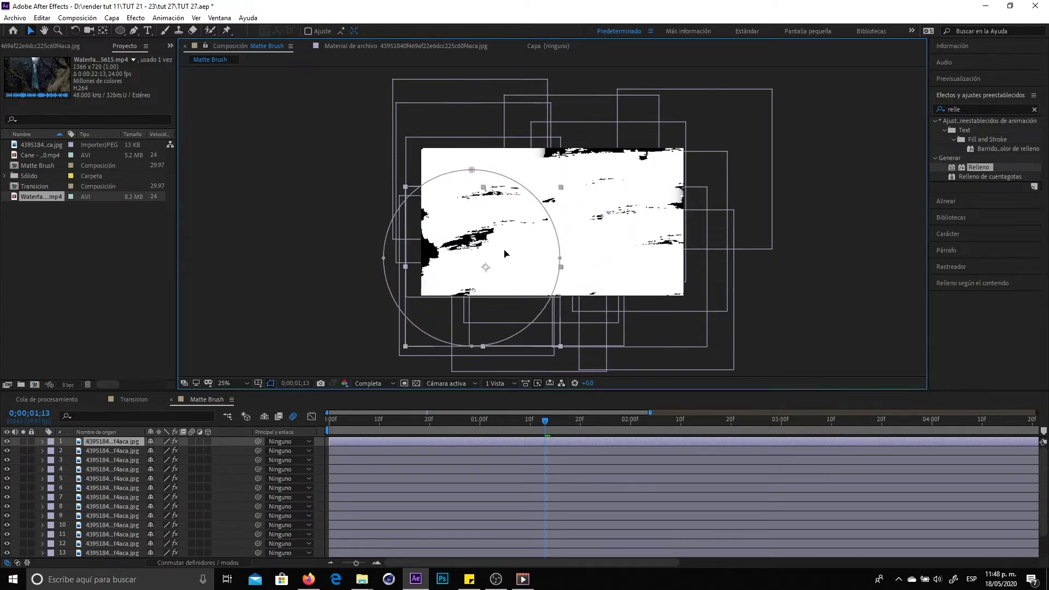
pyautogui.hotkey('ctrl', 'd')
pyautogui.moveTo(495, 240)
pyautogui.mouseDown()
pyautogui.moveTo(626, 185)
pyautogui.moveTo(559, 146)
pyautogui.mouseUp()
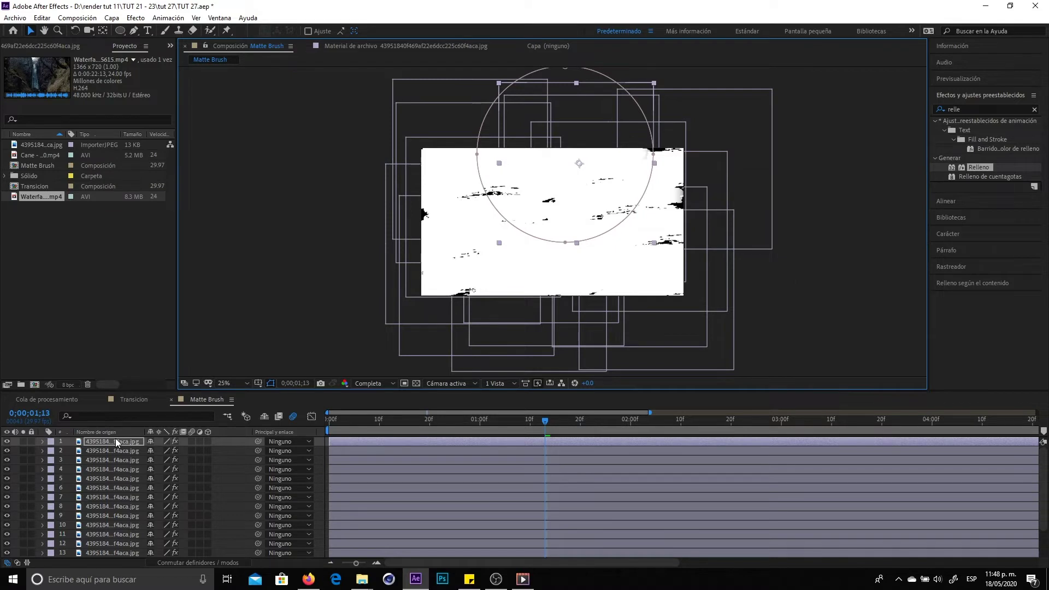
pyautogui.hotkey('ctrl', 'y')
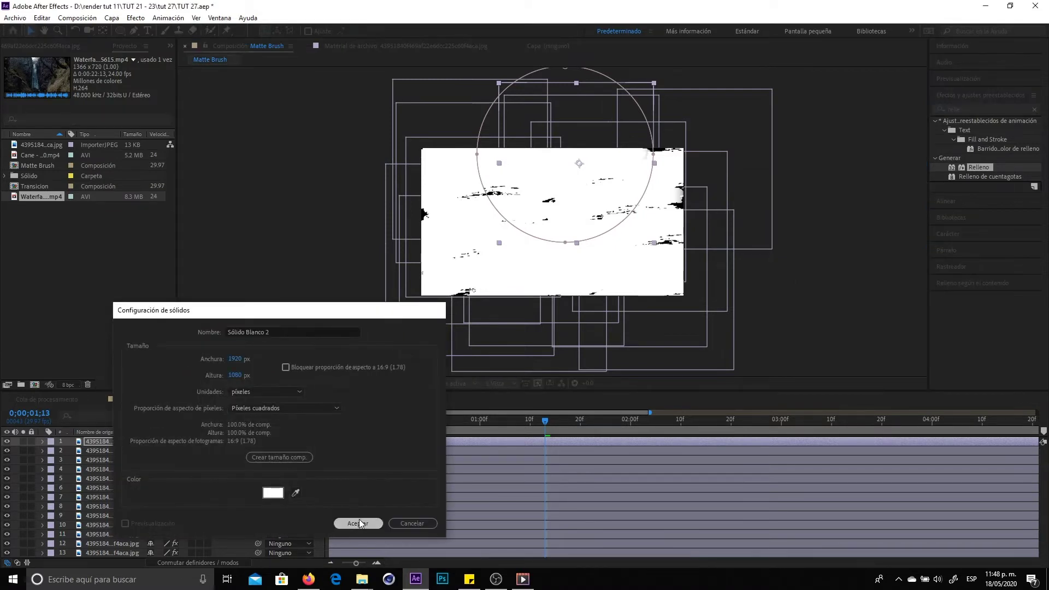
# - Add the white solid and keyframe its opacity at 0% near 0;00;00;29
pyautogui.click(359, 523)
pyautogui.moveTo(483, 427); pyautogui.dragTo(474, 431)
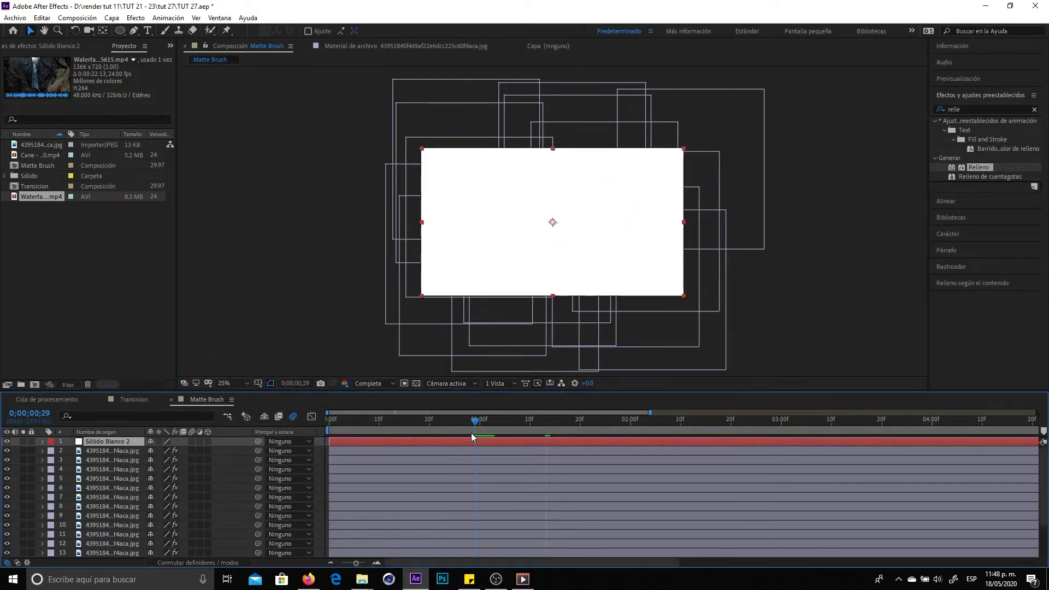
pyautogui.press('t')
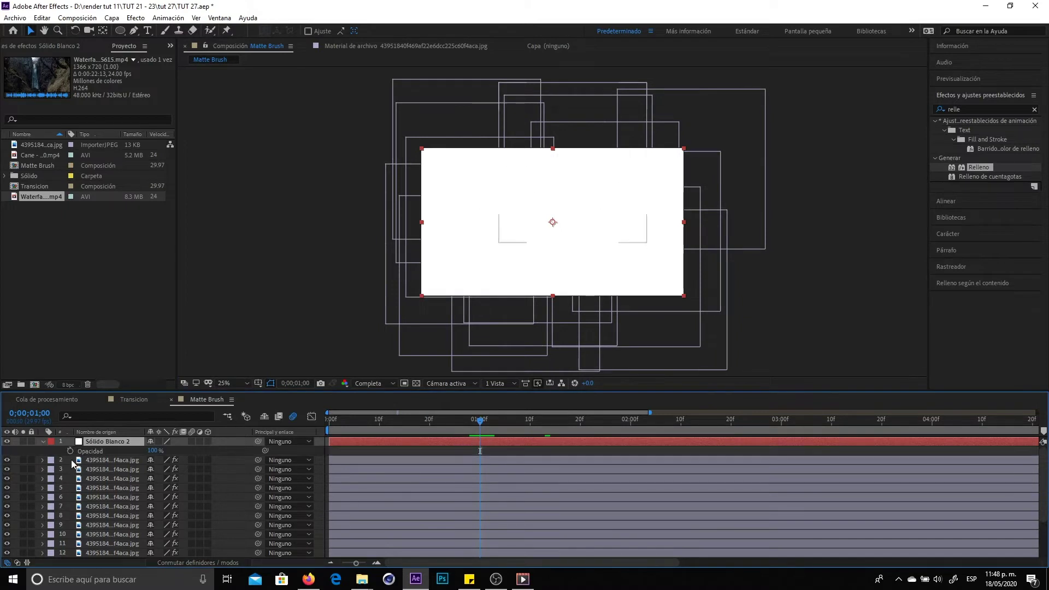
pyautogui.click(70, 452)
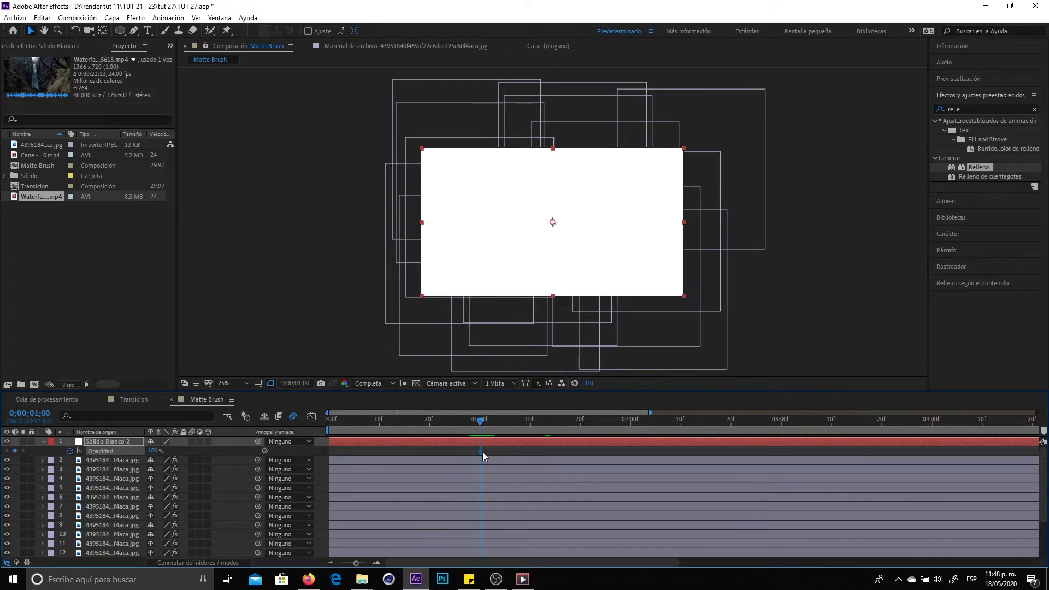
pyautogui.click(154, 451)
pyautogui.write('0')
pyautogui.press('Return')
# - Trim the solid to begin around one second and slide it and its fade later
pyautogui.moveTo(328, 441); pyautogui.dragTo(473, 438)
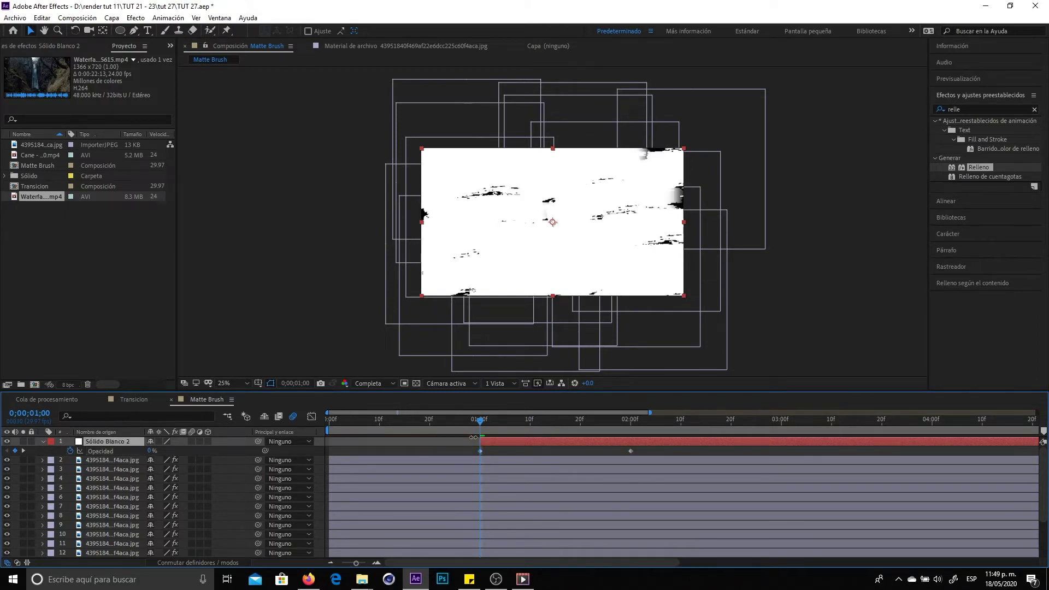
pyautogui.press('space')
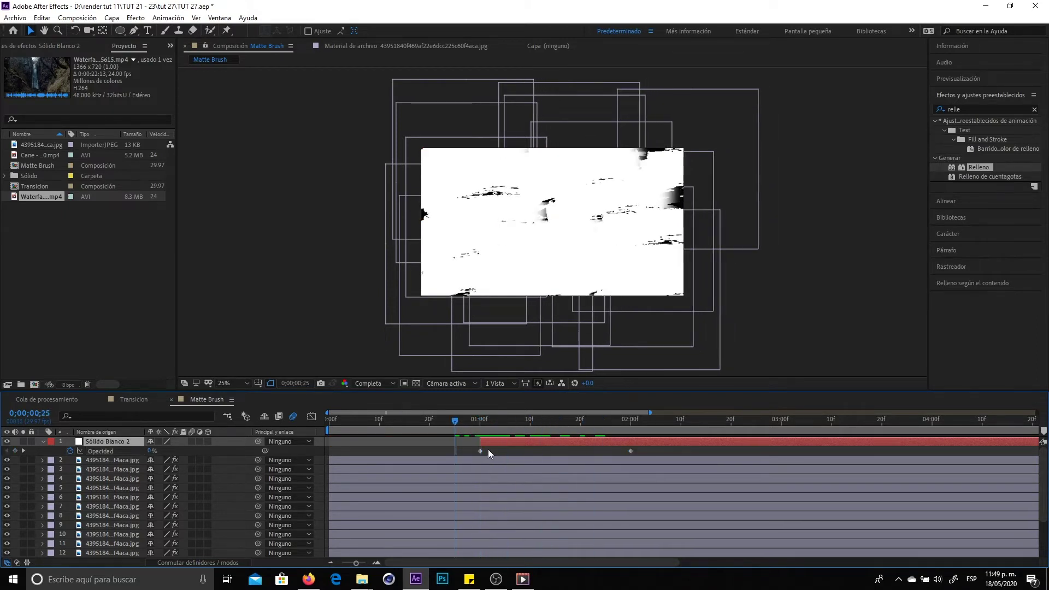
pyautogui.moveTo(470, 442); pyautogui.dragTo(490, 442)
pyautogui.scroll(-3, 136, 523)
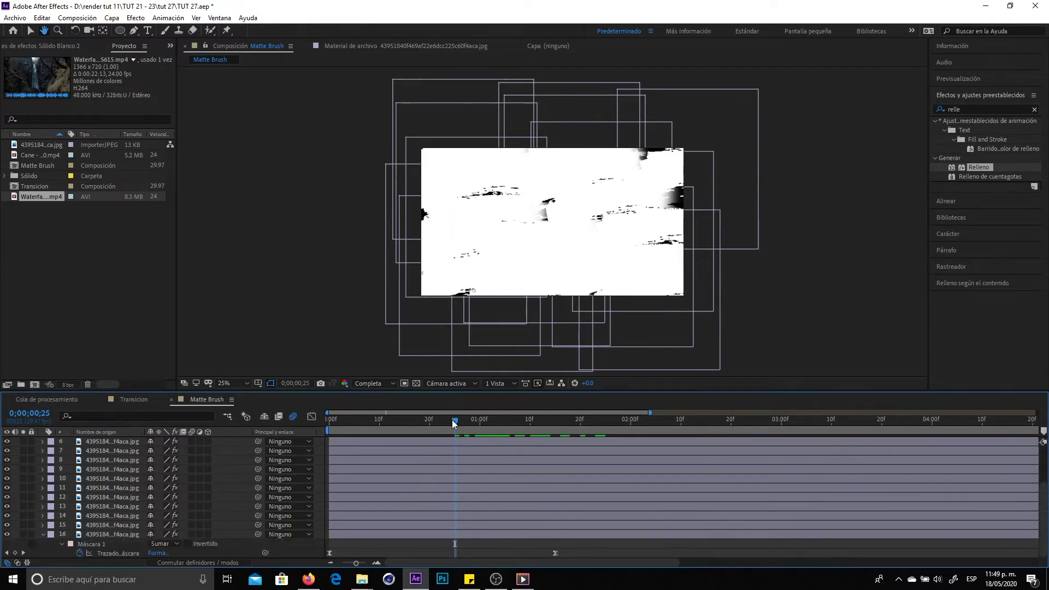
# - Offset the in-points of brush layers 15, 13, 10, 9, 6, 3 and 2 to different times
pyautogui.click(357, 523)
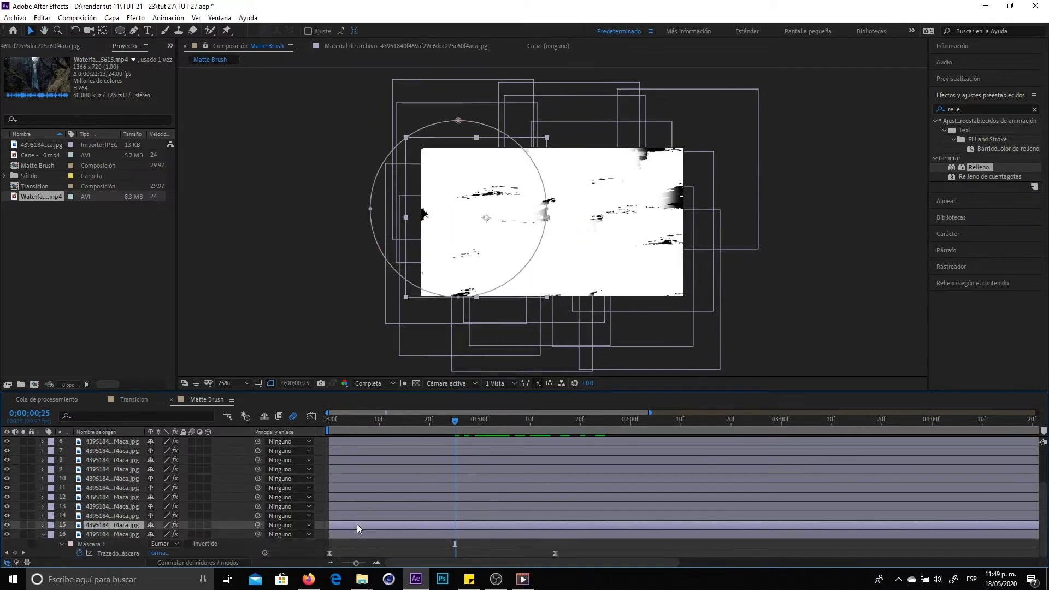
pyautogui.press('m')
pyautogui.moveTo(355, 525)
pyautogui.mouseDown()
pyautogui.moveTo(466, 524)
pyautogui.moveTo(495, 506)
pyautogui.mouseUp()
pyautogui.moveTo(365, 503); pyautogui.dragTo(476, 500)
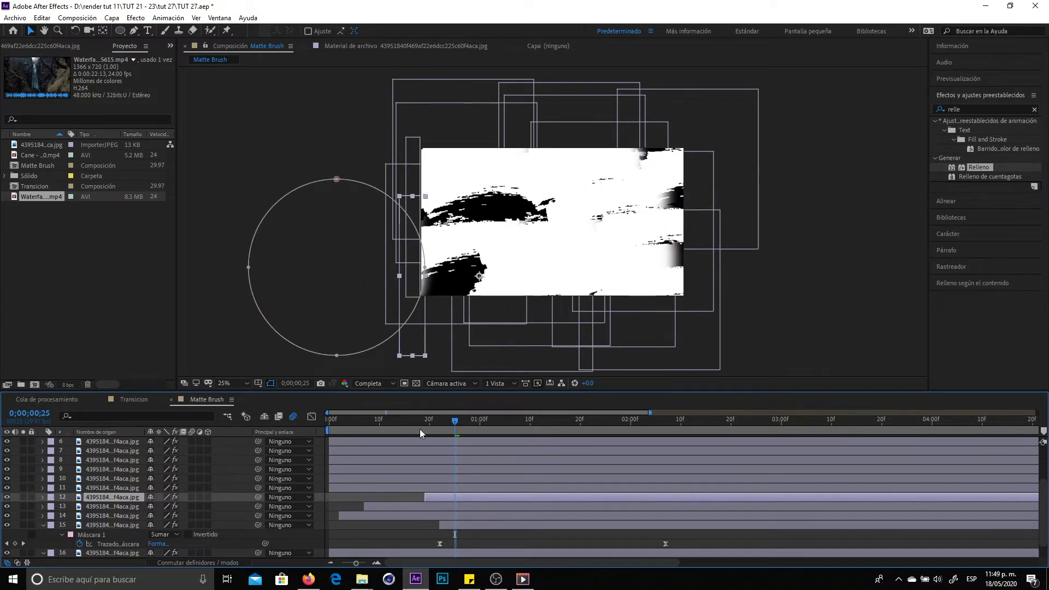
pyautogui.moveTo(390, 487)
pyautogui.mouseDown()
pyautogui.moveTo(461, 479)
pyautogui.moveTo(490, 459)
pyautogui.mouseUp()
pyautogui.moveTo(396, 465)
pyautogui.mouseDown()
pyautogui.moveTo(467, 478)
pyautogui.moveTo(536, 471)
pyautogui.mouseUp()
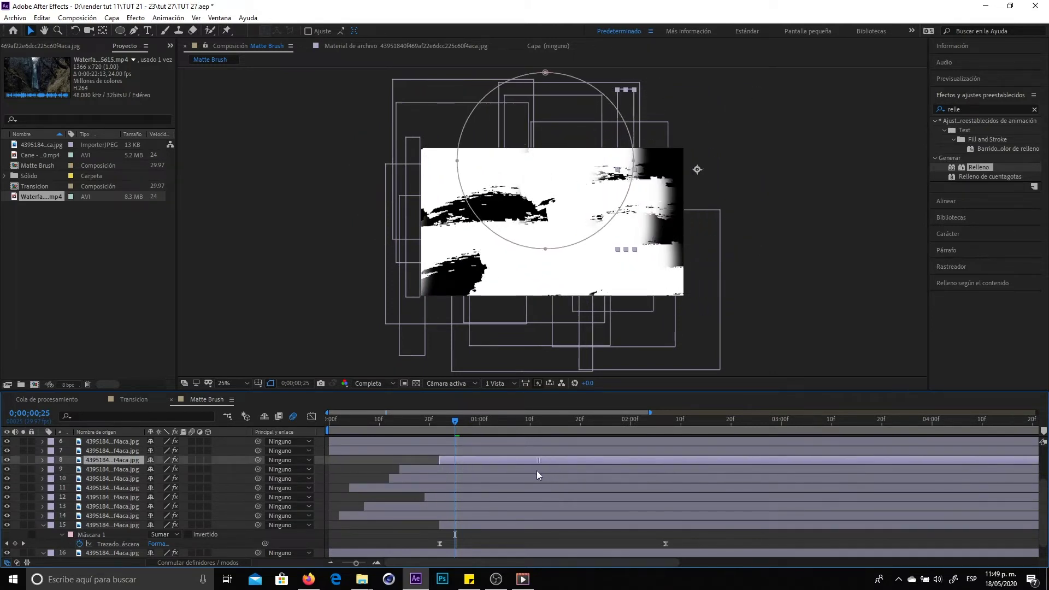
pyautogui.scroll(1, 412, 511)
pyautogui.moveTo(375, 468); pyautogui.dragTo(474, 460)
pyautogui.scroll(1, 387, 466)
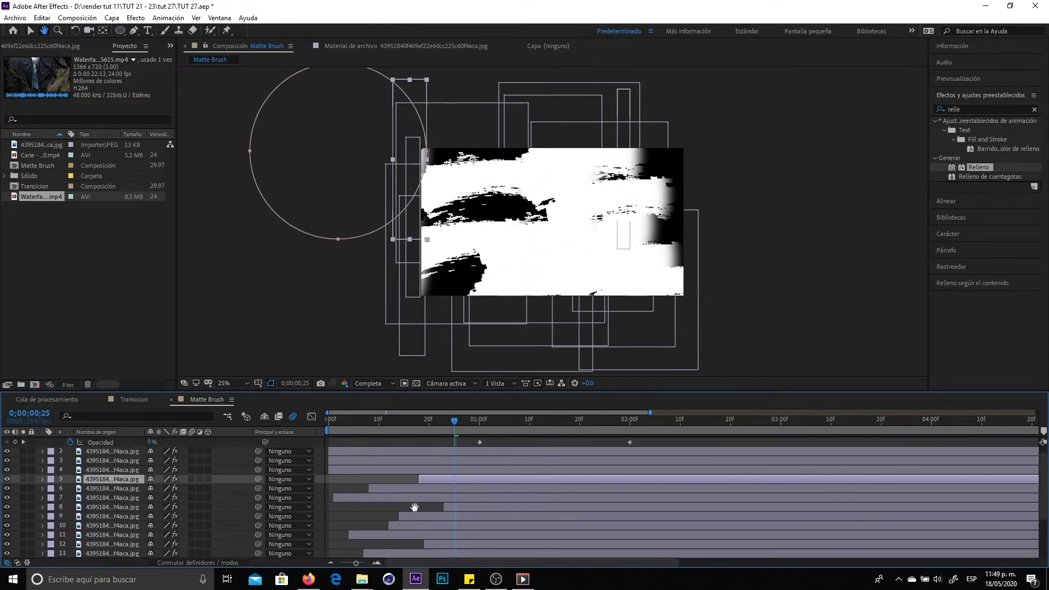
pyautogui.moveTo(388, 471); pyautogui.dragTo(535, 461)
pyautogui.scroll(1, 521, 454)
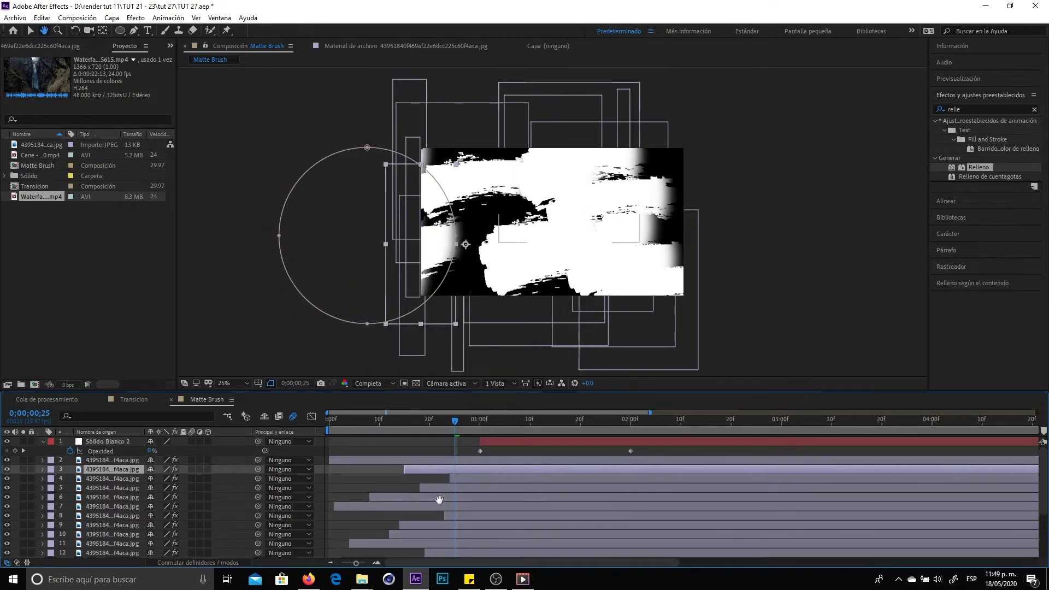
pyautogui.moveTo(430, 427)
pyautogui.mouseDown()
pyautogui.moveTo(341, 427)
pyautogui.moveTo(364, 460)
pyautogui.mouseUp()
# - Delay brush layer 7's start, leaving layer 13 unchanged, and preview the staggered reveal
pyautogui.moveTo(349, 425); pyautogui.dragTo(383, 427)
pyautogui.scroll(-4, 431, 453)
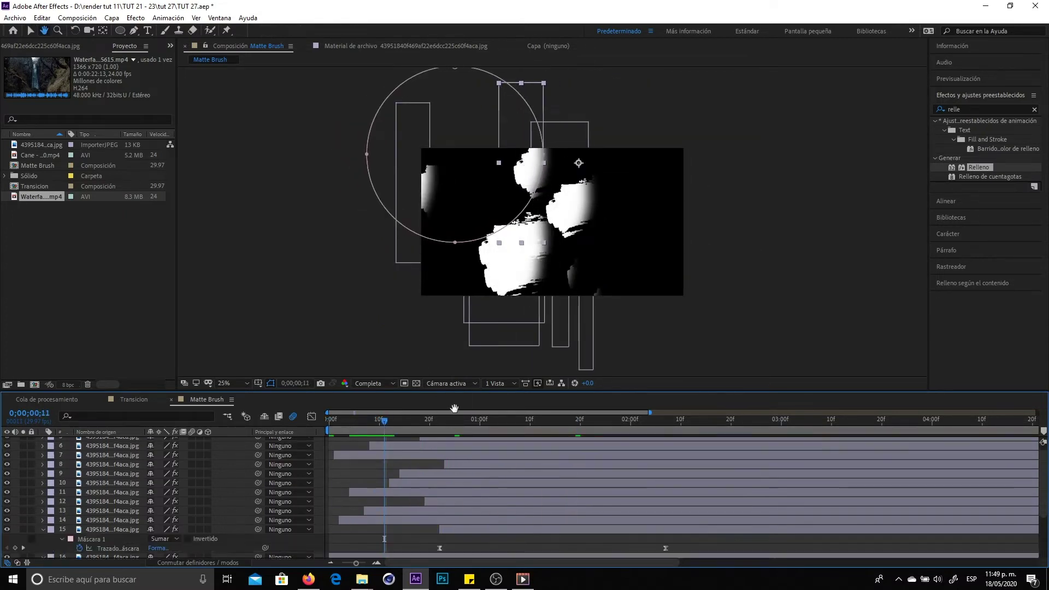
pyautogui.press('v')
pyautogui.moveTo(402, 488); pyautogui.dragTo(438, 491)
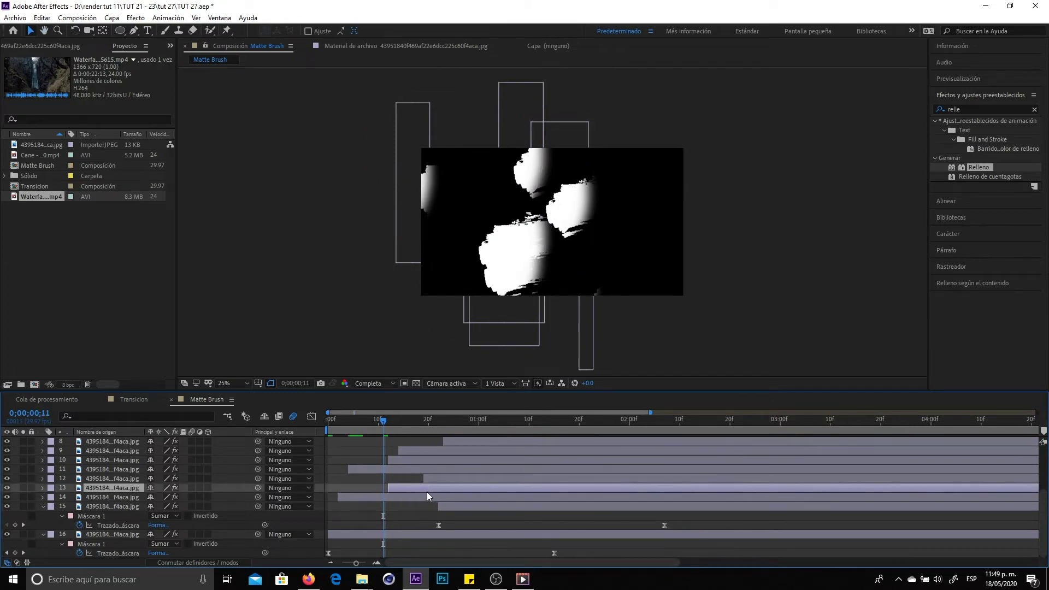
pyautogui.moveTo(438, 493); pyautogui.dragTo(383, 494)
pyautogui.hotkey('ctrl', 'z')
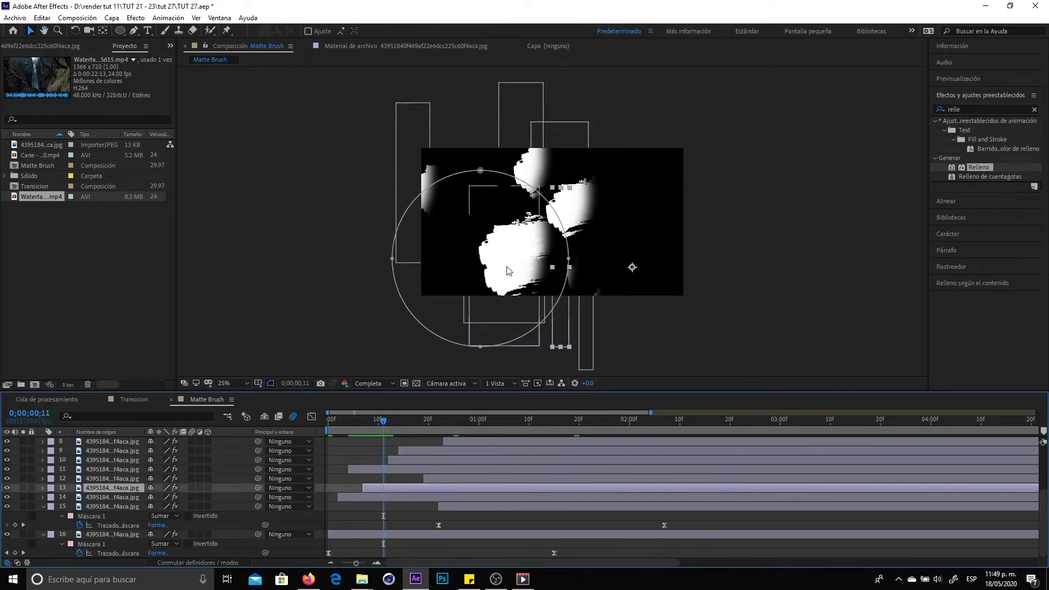
pyautogui.scroll(5, 394, 500)
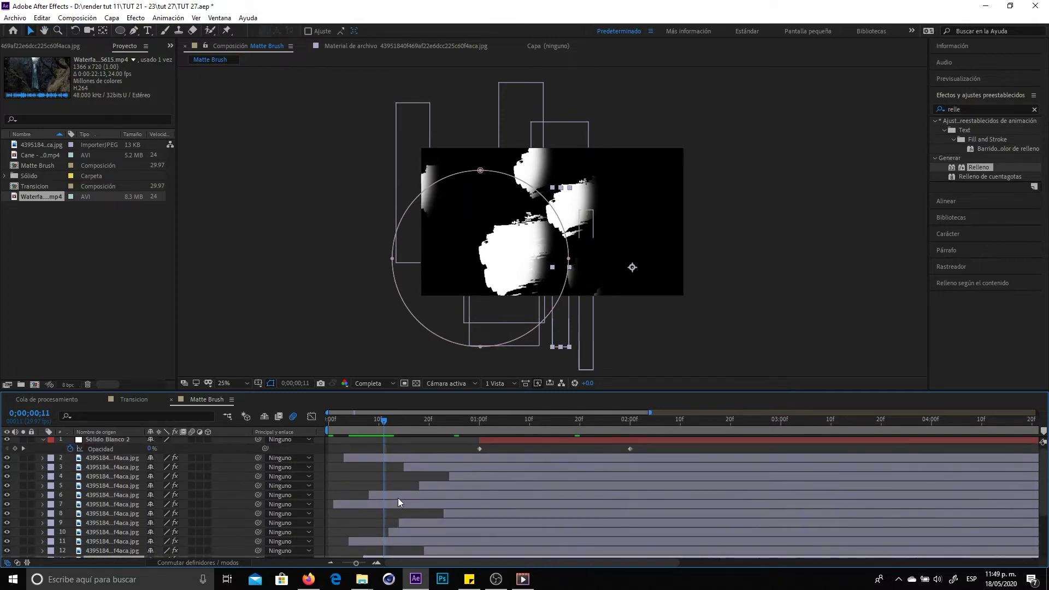
pyautogui.moveTo(398, 498); pyautogui.dragTo(434, 509)
pyautogui.press('space')
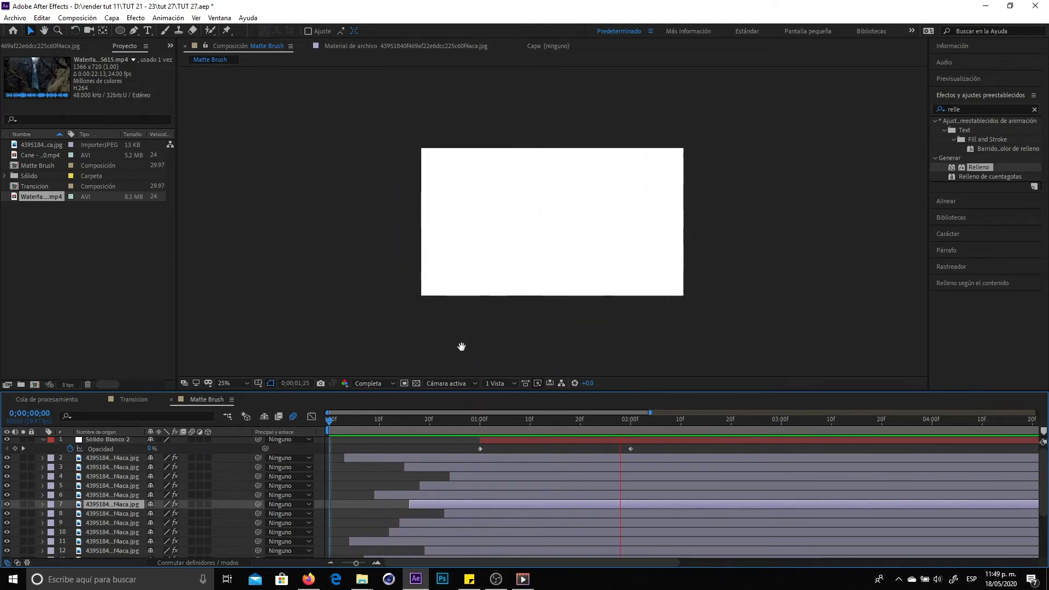
# - Start brush layers 2–4 about 18 frames later and preview the matte
pyautogui.moveTo(397, 420); pyautogui.dragTo(469, 435)
pyautogui.scroll(1, 417, 485)
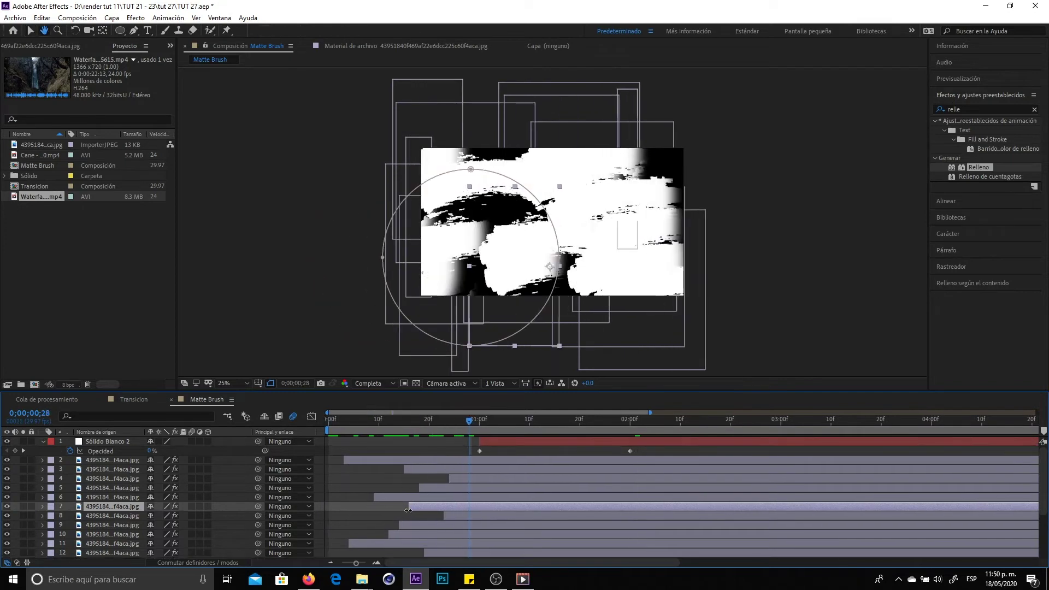
pyautogui.moveTo(427, 421)
pyautogui.mouseDown()
pyautogui.moveTo(340, 428)
pyautogui.moveTo(459, 441)
pyautogui.mouseUp()
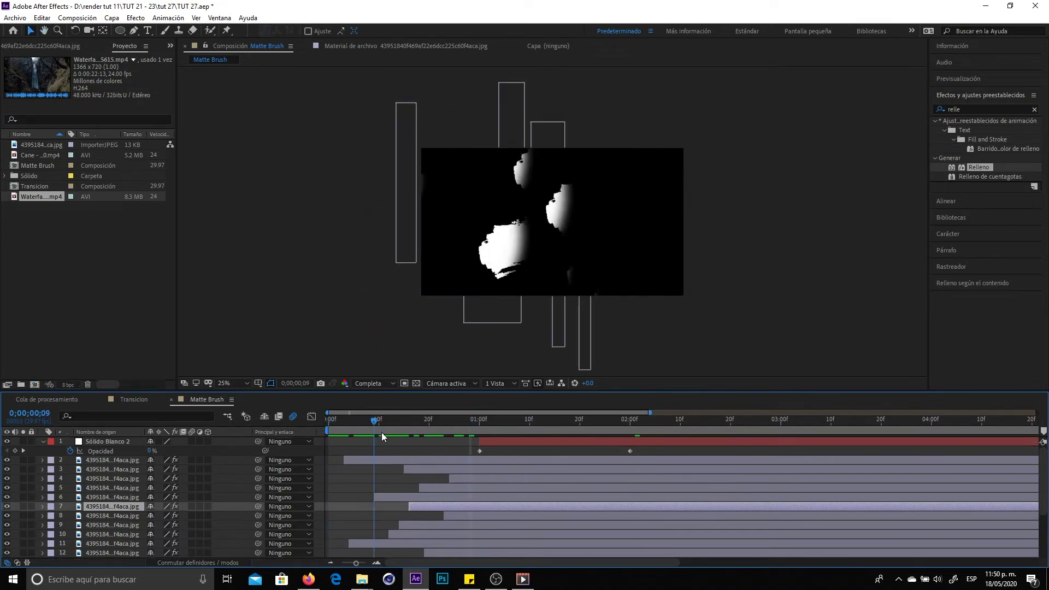
pyautogui.click(444, 463)
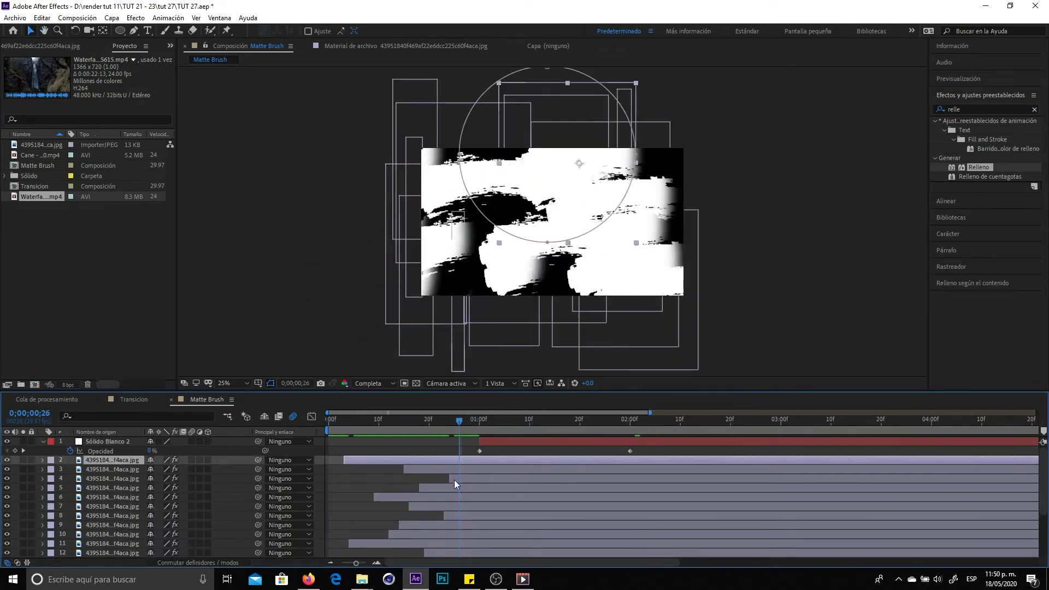
pyautogui.keyDown('shift'); pyautogui.click(454, 479); pyautogui.keyUp('shift')
pyautogui.moveTo(454, 480); pyautogui.dragTo(538, 480)
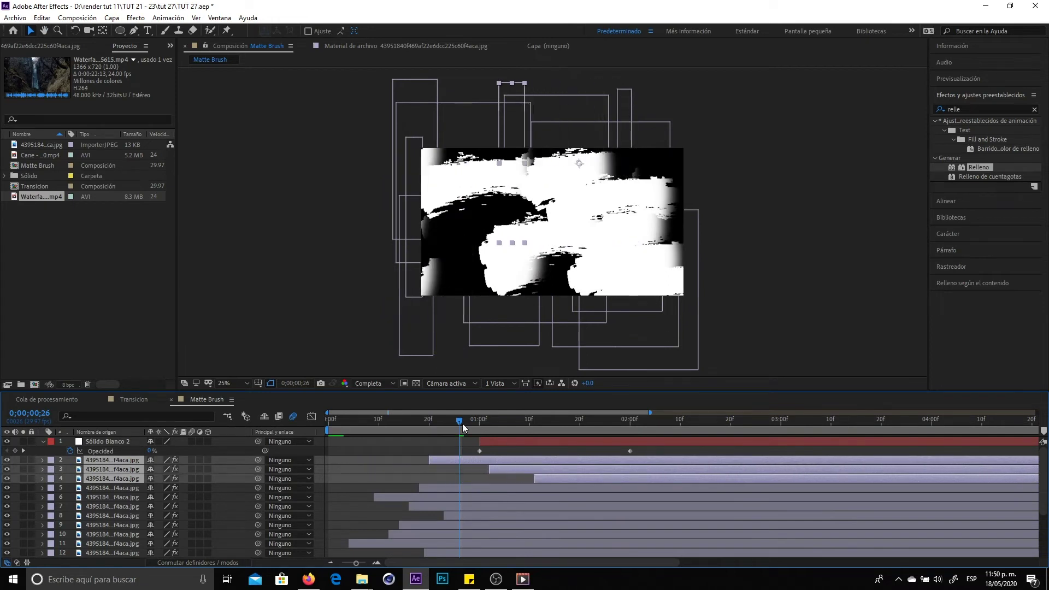
pyautogui.press('Home')
pyautogui.press('space')
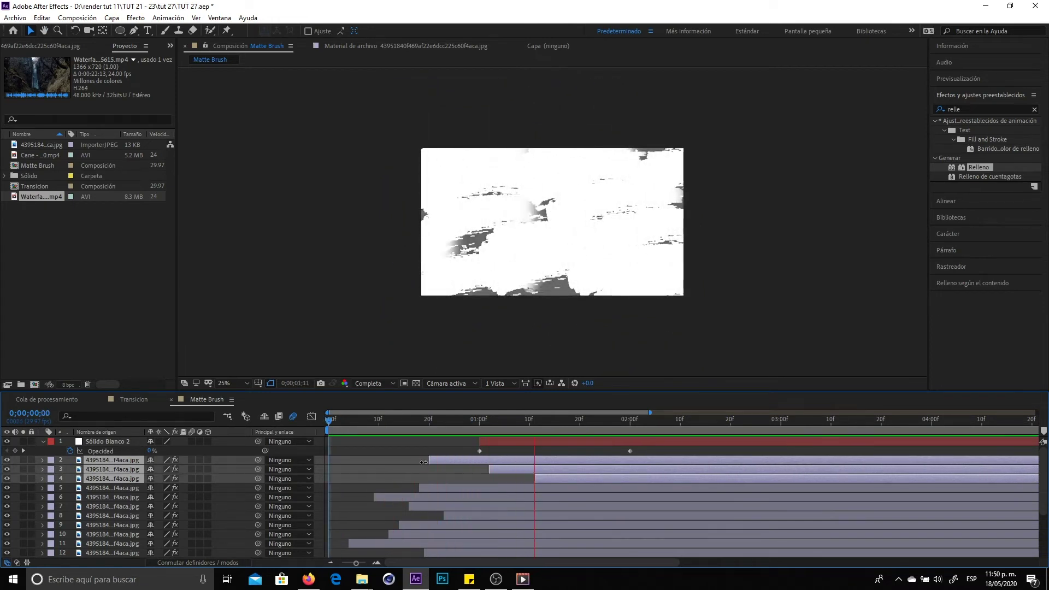
pyautogui.click(356, 423)
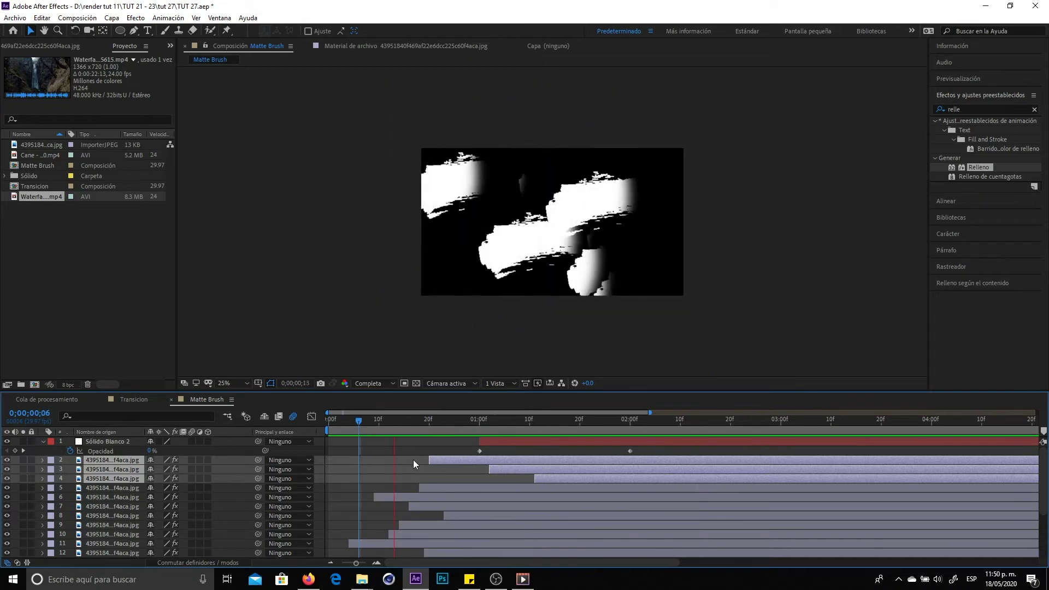
pyautogui.press('space')
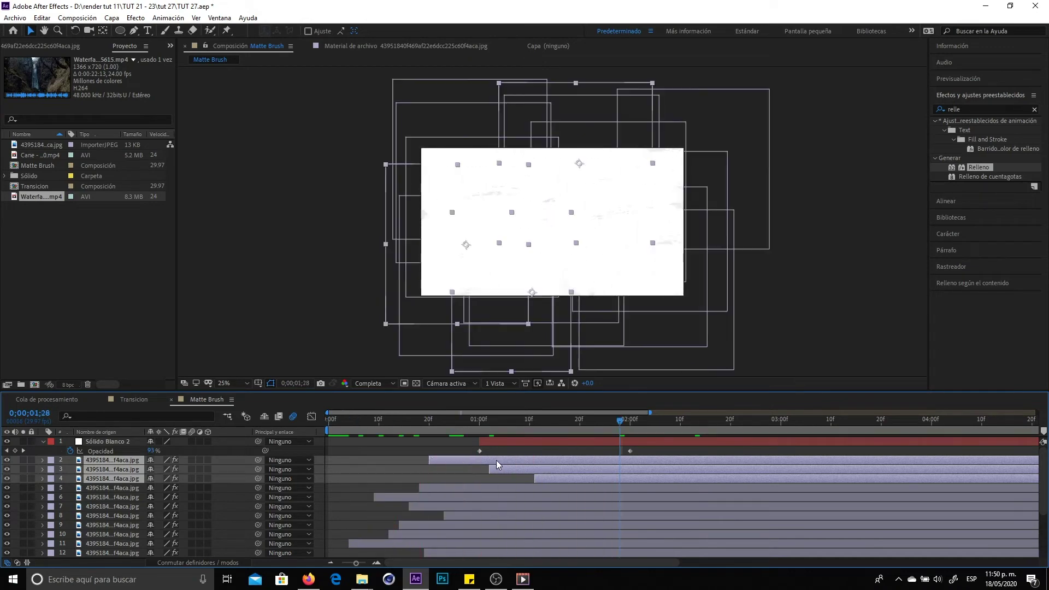
# - Move brush layer 4 back to start earlier and preview again
pyautogui.click(518, 478)
pyautogui.moveTo(538, 479); pyautogui.dragTo(412, 480)
pyautogui.press('space')
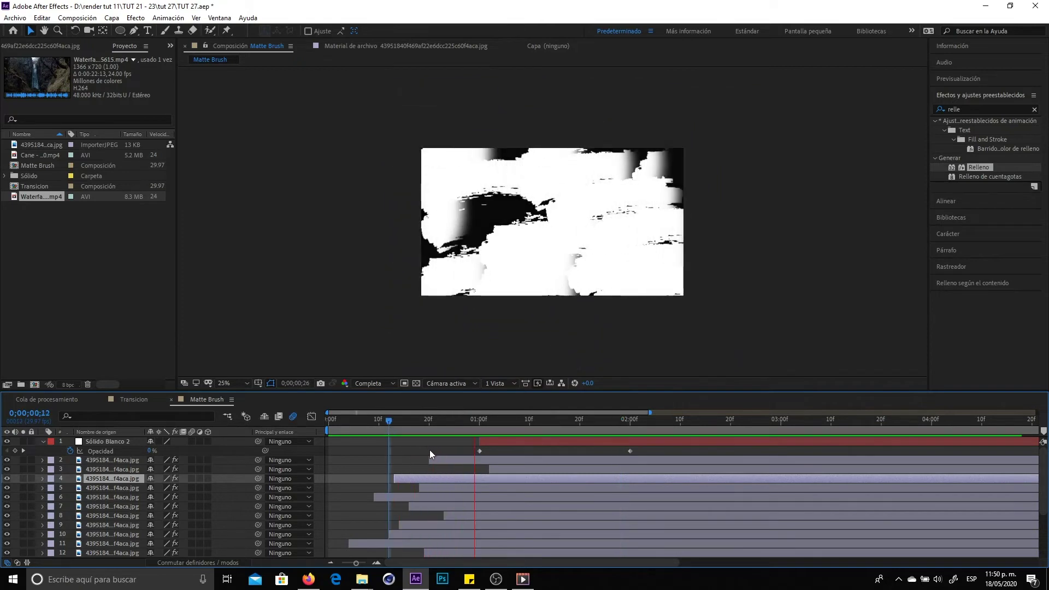
pyautogui.press('space')
pyautogui.click(333, 420)
pyautogui.press('space')
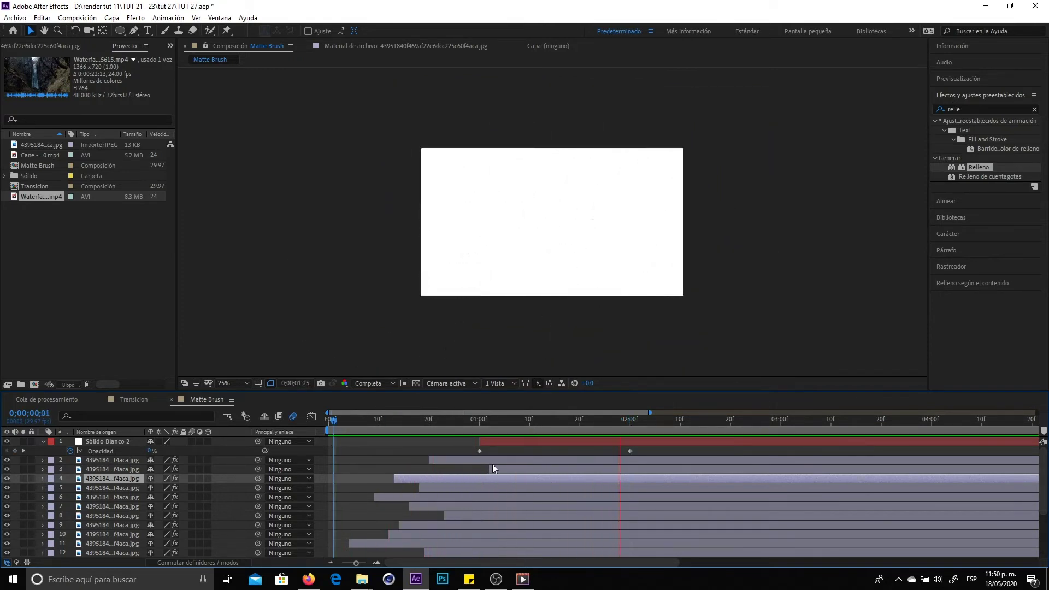
pyautogui.press('space')
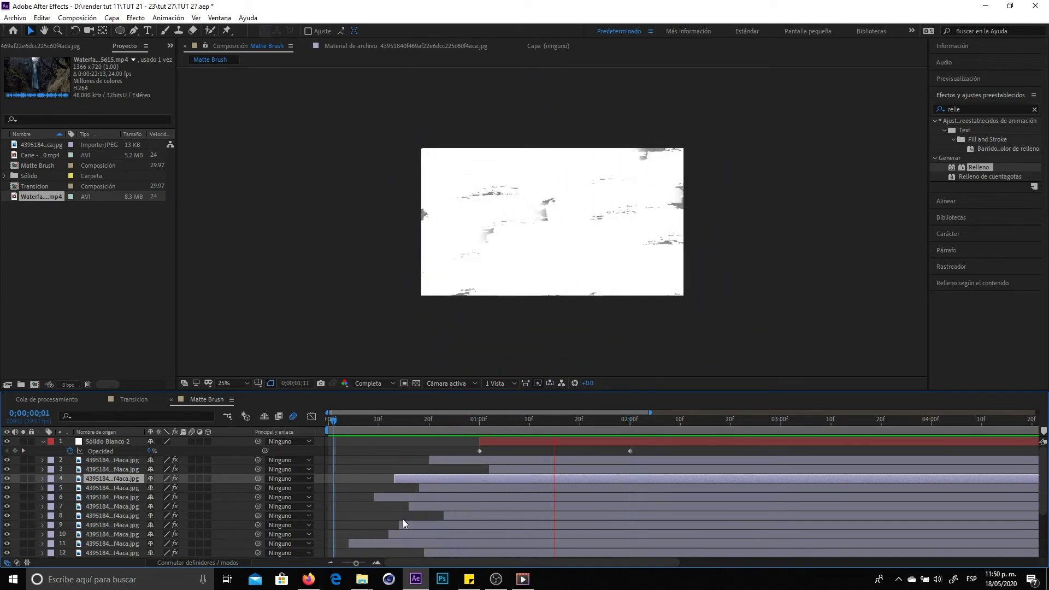
# - Delay Sólido Blanco 2 and its opacity fade keyframes slightly, then replay the preview
pyautogui.moveTo(447, 422); pyautogui.dragTo(526, 423)
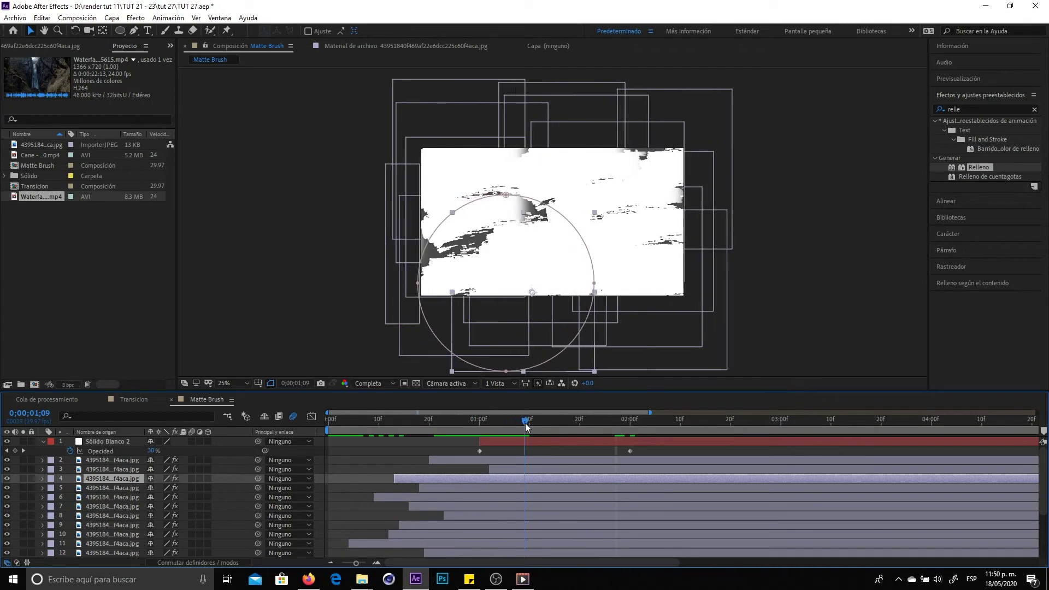
pyautogui.click(515, 443)
pyautogui.moveTo(463, 424); pyautogui.dragTo(529, 422)
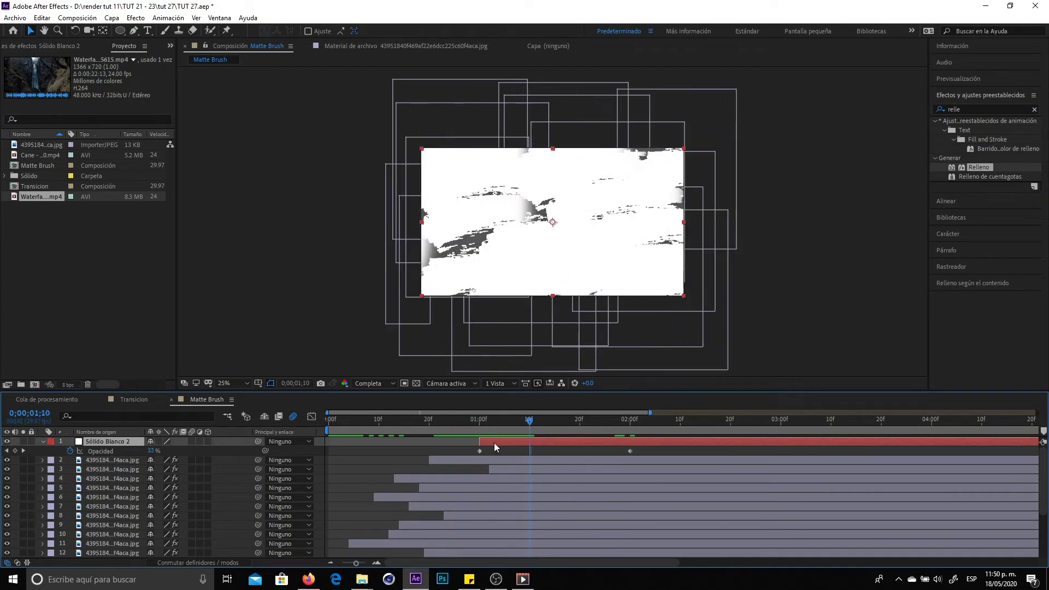
pyautogui.press('space')
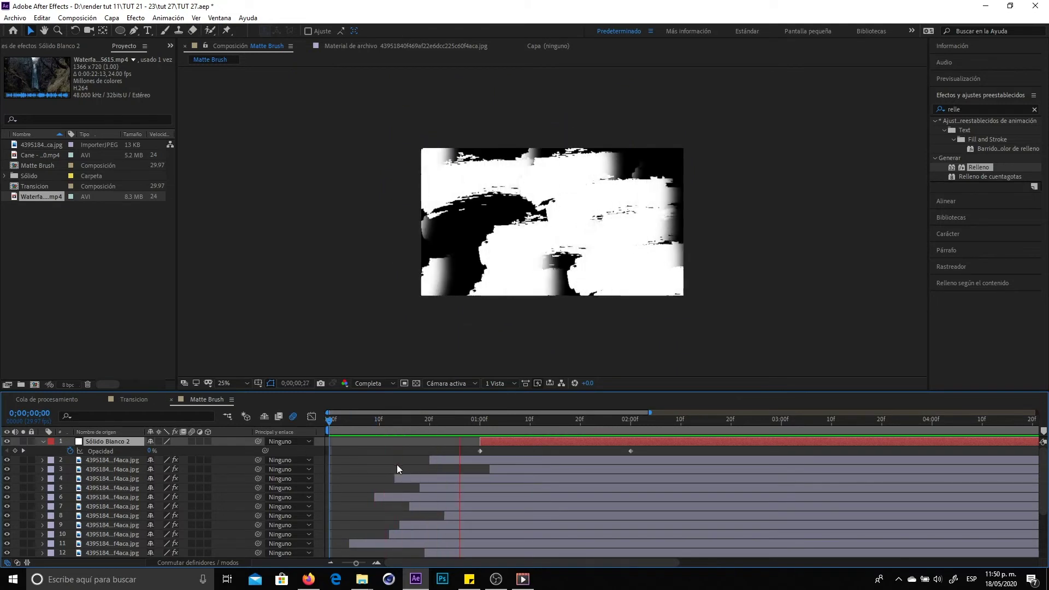
pyautogui.moveTo(495, 441); pyautogui.dragTo(520, 442)
pyautogui.press('space')
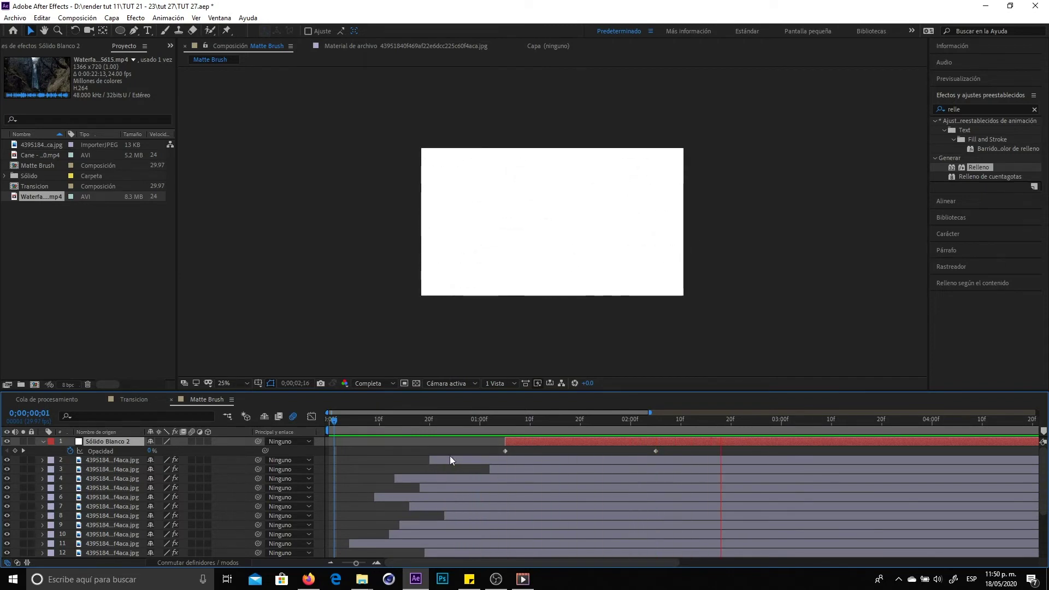
pyautogui.press('space')
pyautogui.press('space')
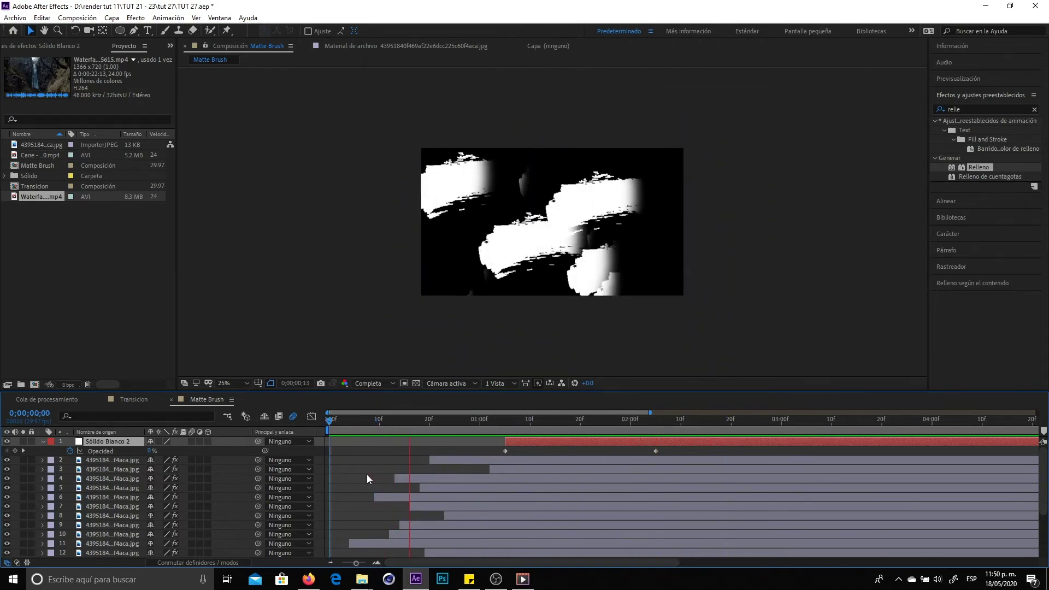
pyautogui.press('space')
pyautogui.click(134, 399)
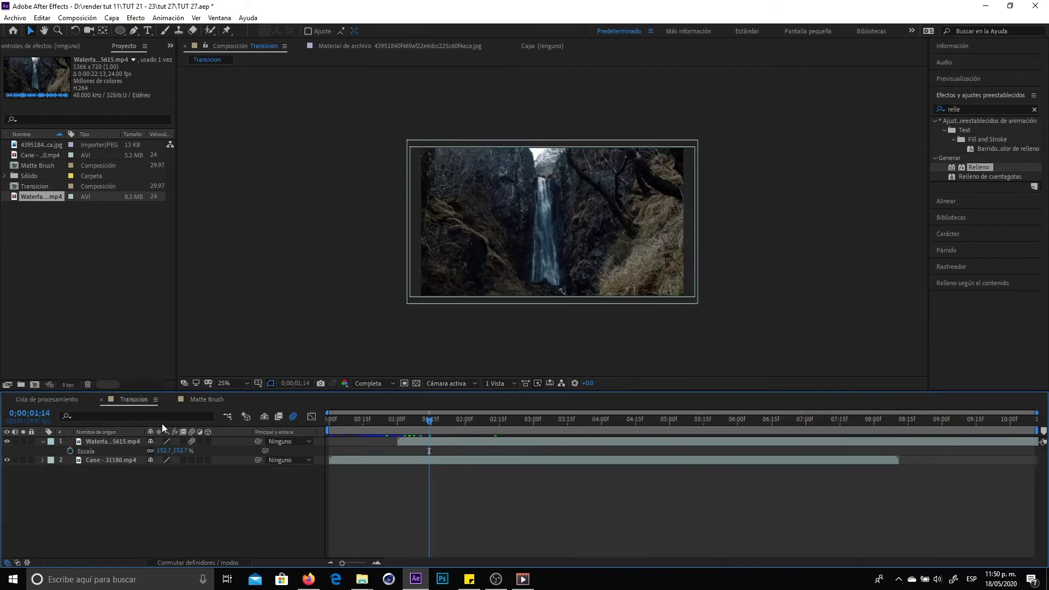
# - Place Matte Brush at the top of Transicion and set the Waterfall's Track Matte to Alpha Matte
pyautogui.click(47, 165)
pyautogui.moveTo(116, 443)
pyautogui.mouseDown()
pyautogui.moveTo(422, 441)
pyautogui.moveTo(405, 444)
pyautogui.mouseUp()
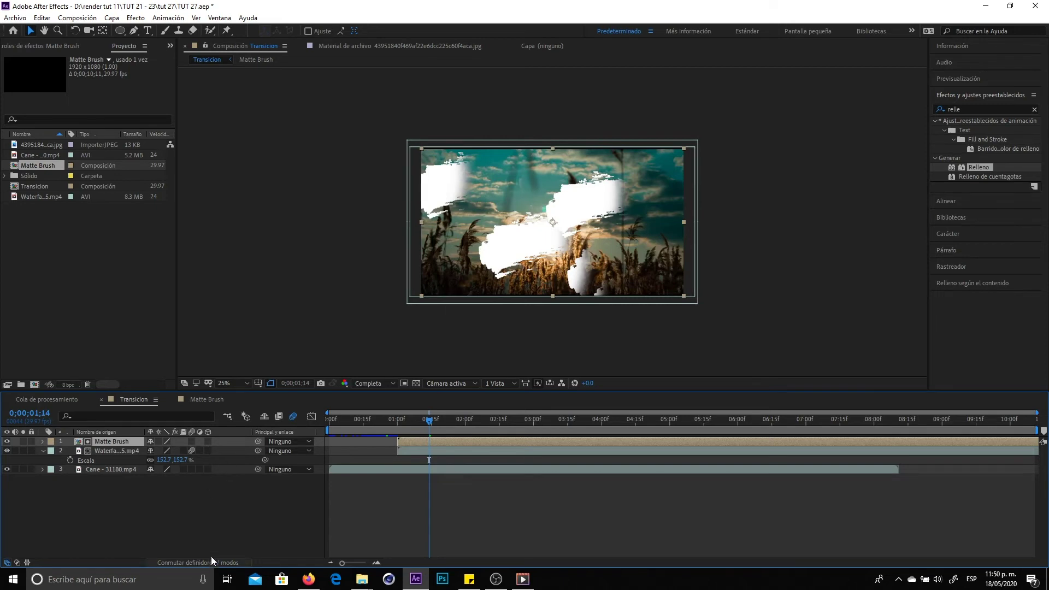
pyautogui.click(198, 563)
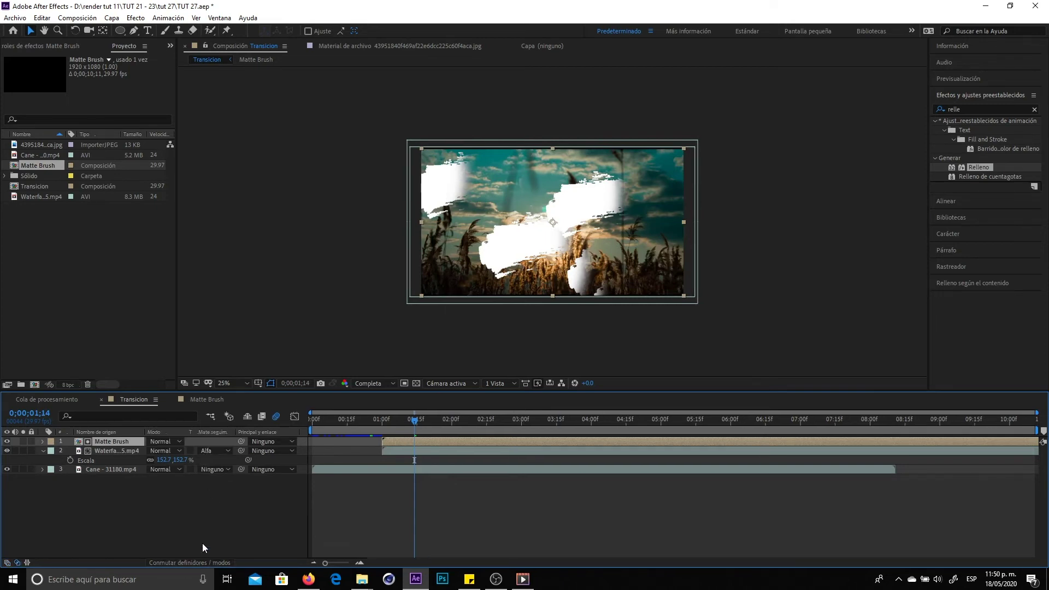
pyautogui.click(211, 454)
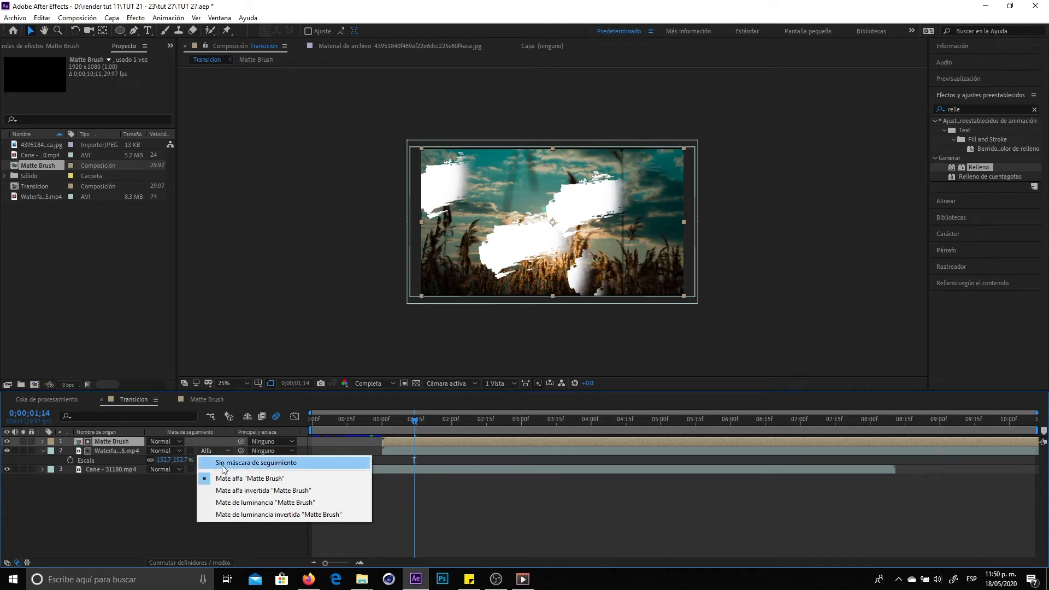
pyautogui.click(233, 468)
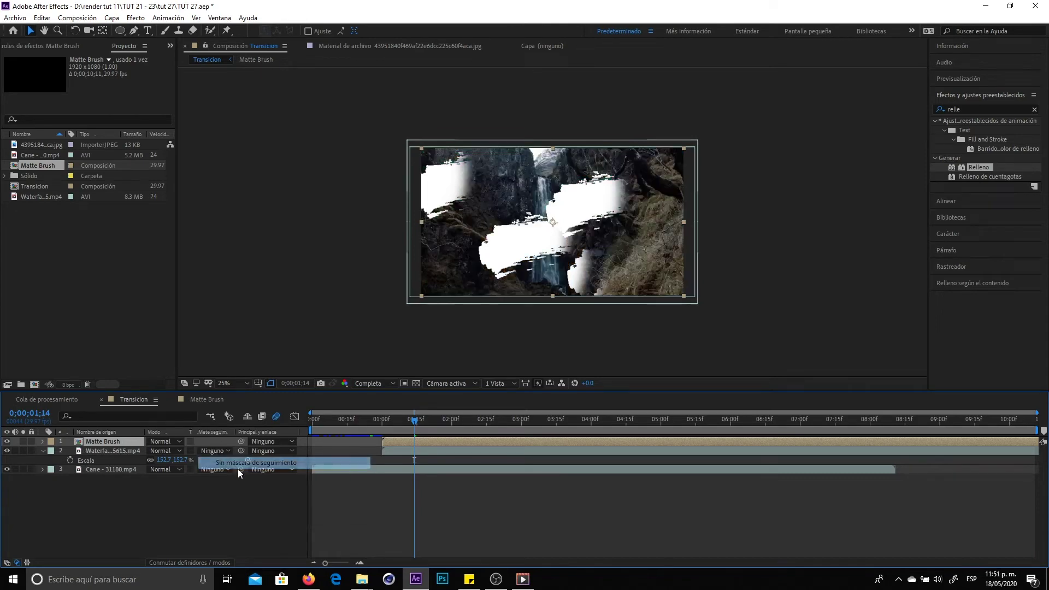
pyautogui.click(212, 489)
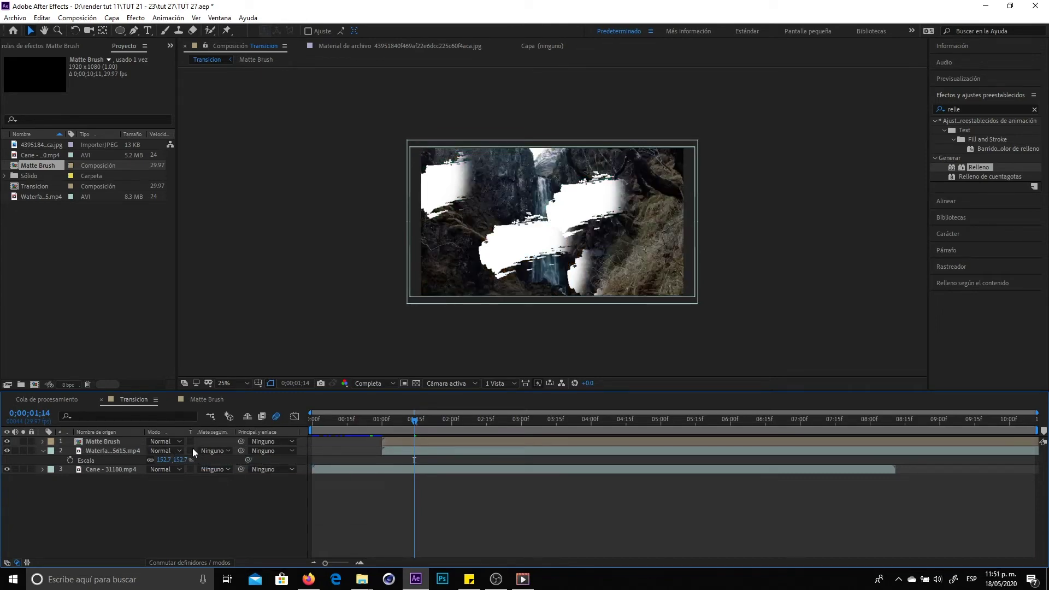
pyautogui.click(112, 441)
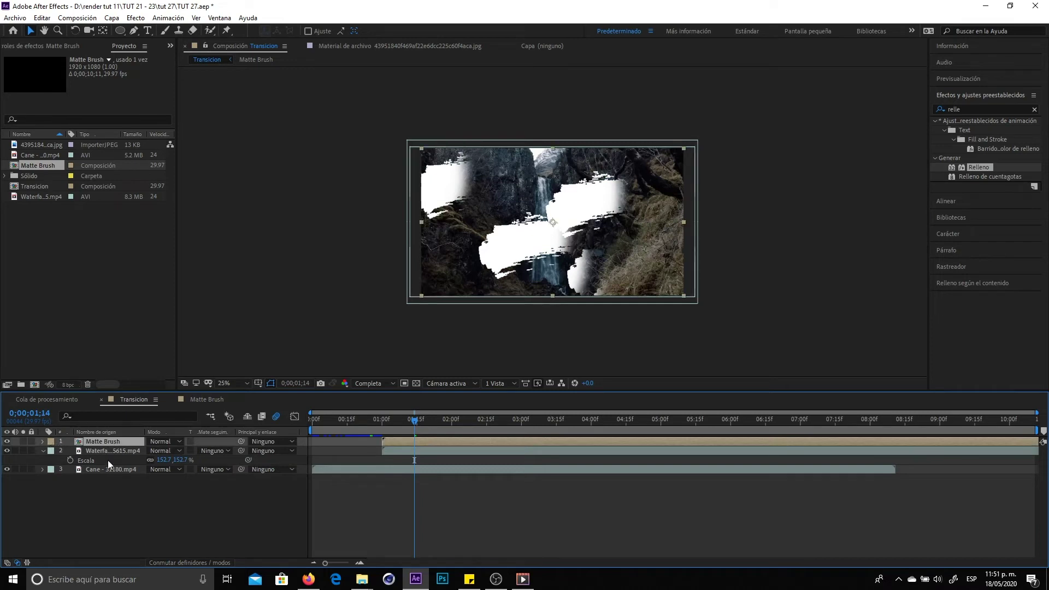
pyautogui.click(112, 451)
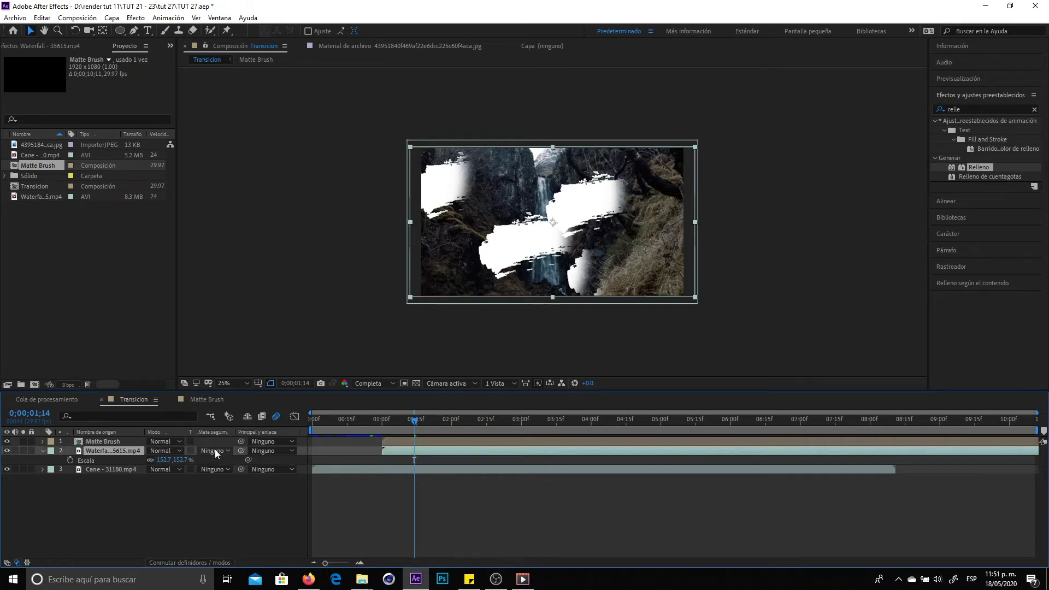
pyautogui.click(214, 451)
pyautogui.click(245, 478)
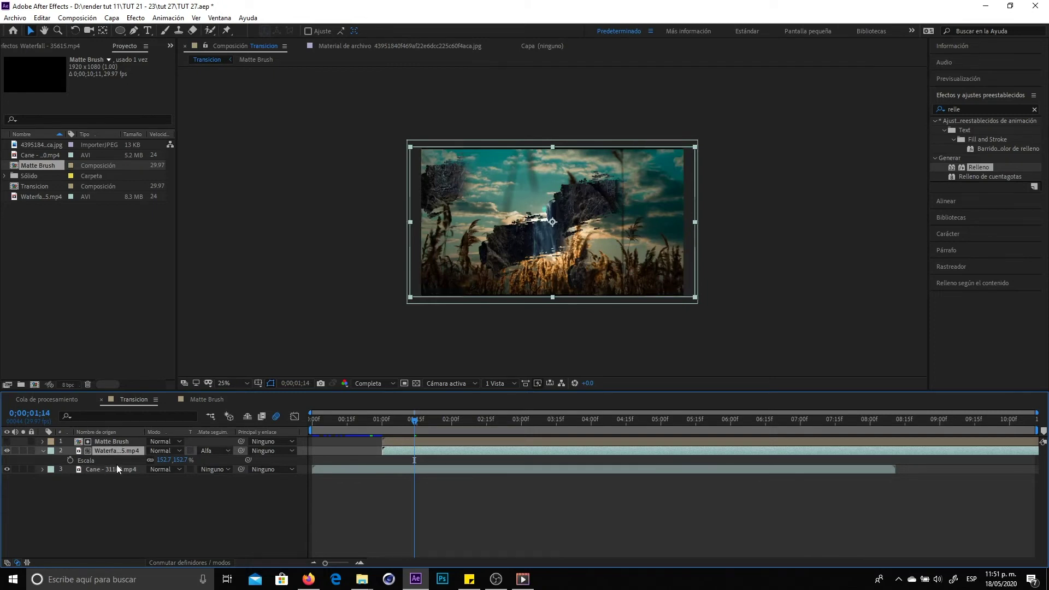
pyautogui.moveTo(388, 424); pyautogui.dragTo(375, 474)
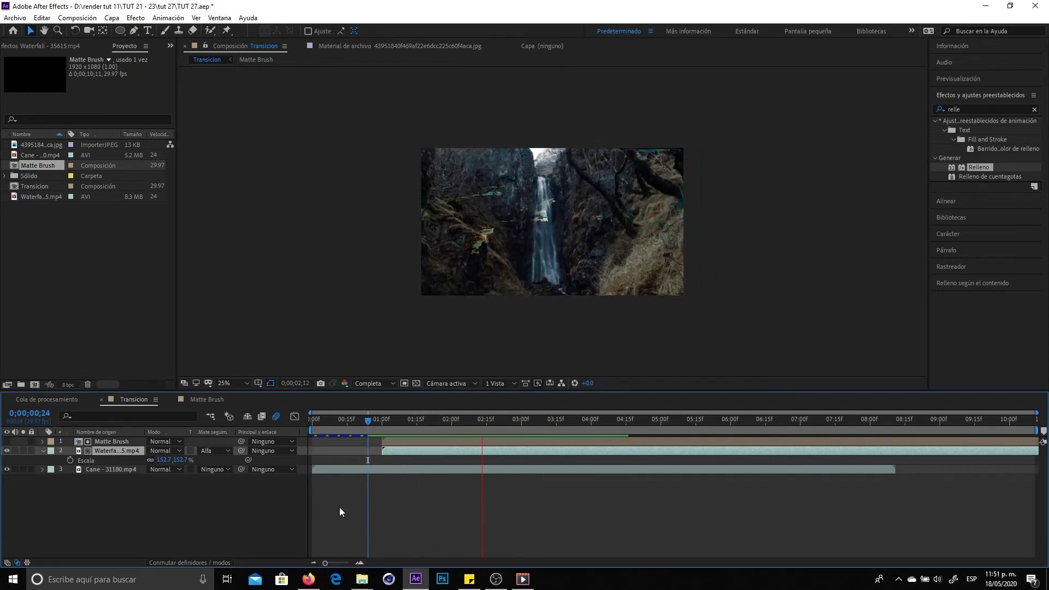
# - Preview the transition from the Matte Brush layer's start point
pyautogui.moveTo(399, 425); pyautogui.dragTo(379, 437)
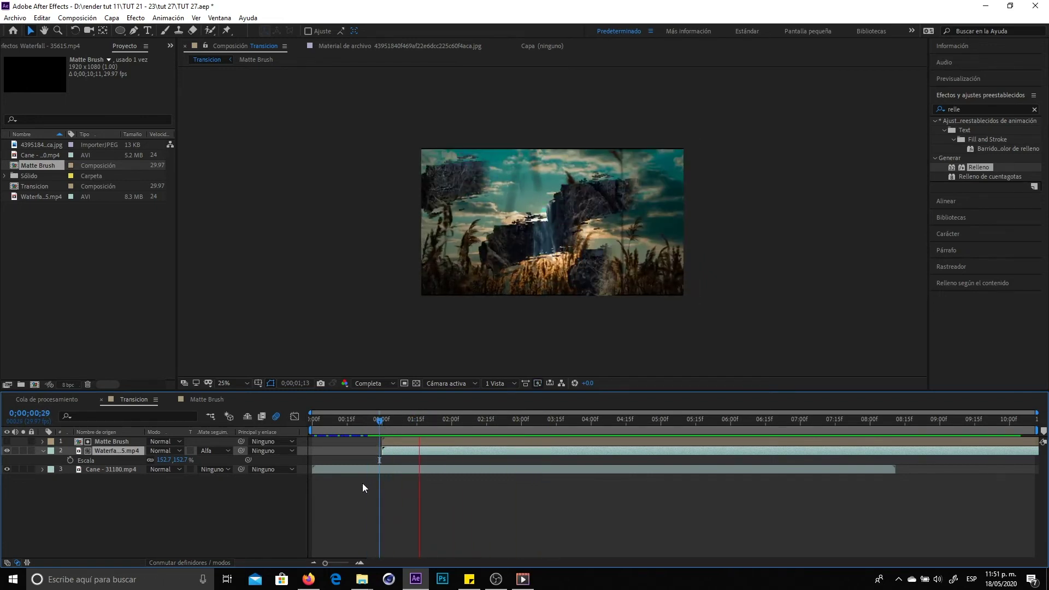
pyautogui.click(395, 465)
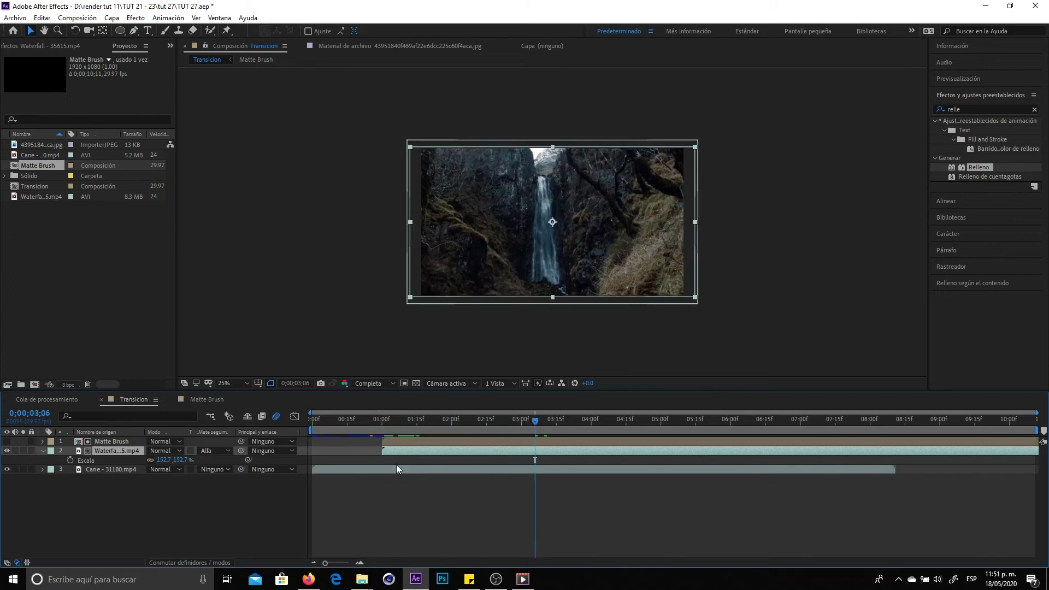
pyautogui.click(402, 445)
pyautogui.press('i')
pyautogui.press('space')
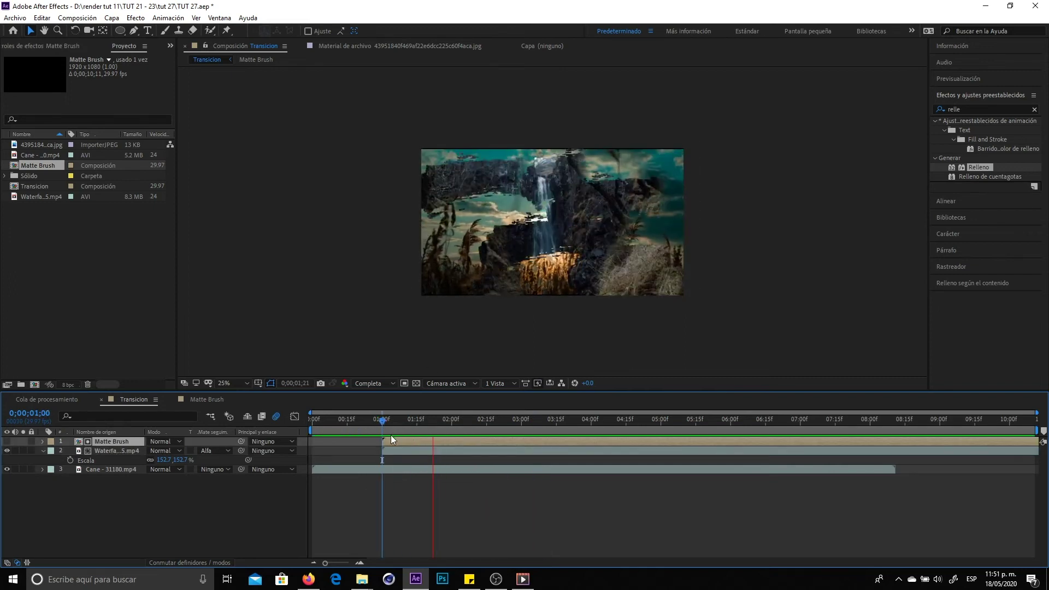
pyautogui.press('space')
# - Add a second Matte Brush above the grass starting at one second, nudge it earlier, and preview
pyautogui.moveTo(38, 165); pyautogui.dragTo(143, 456)
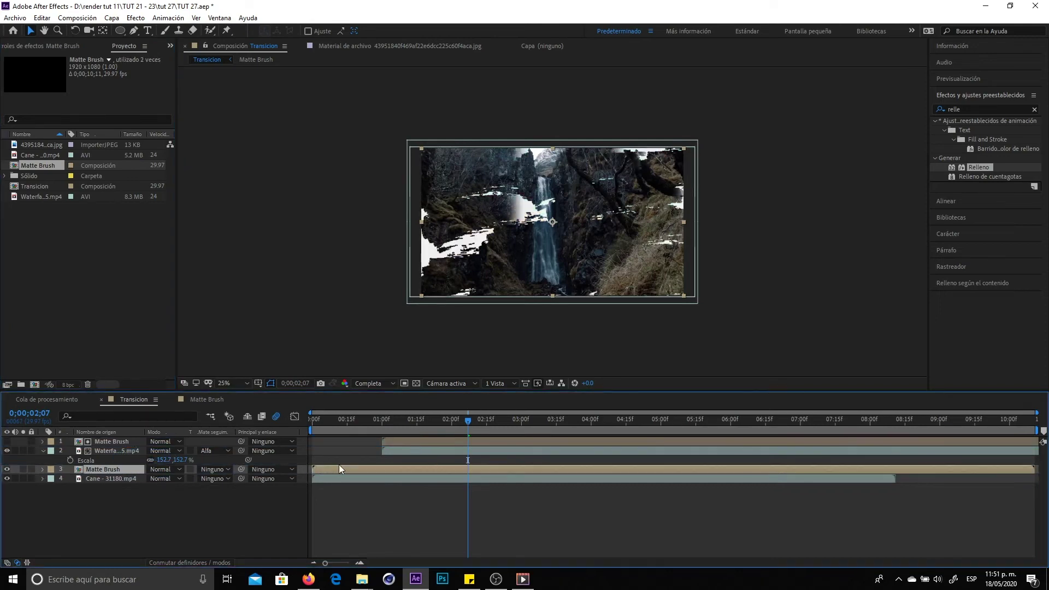
pyautogui.moveTo(339, 469); pyautogui.dragTo(389, 467)
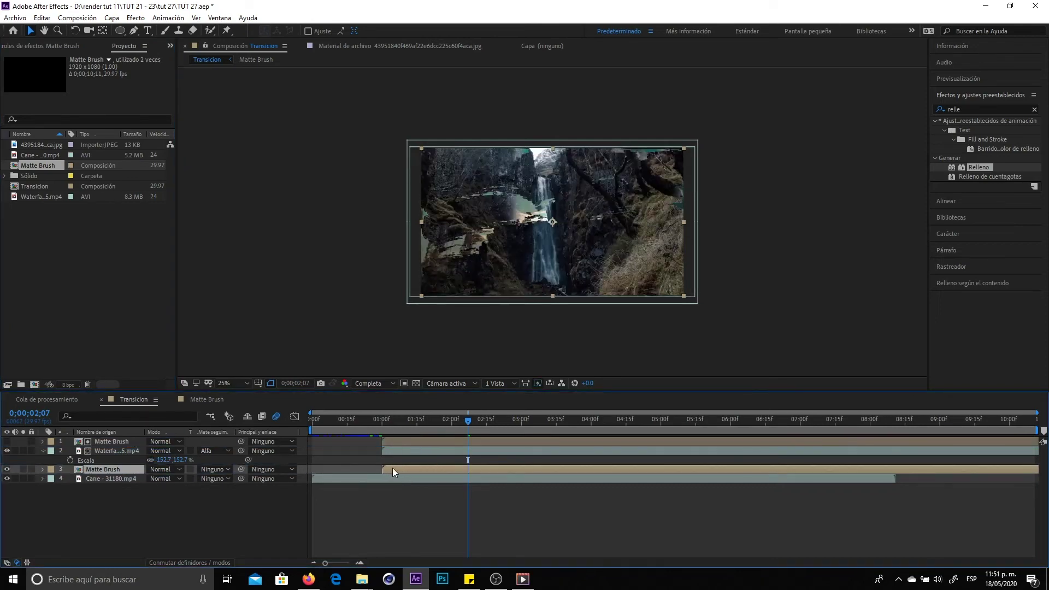
pyautogui.press('=')
pyautogui.press('=')
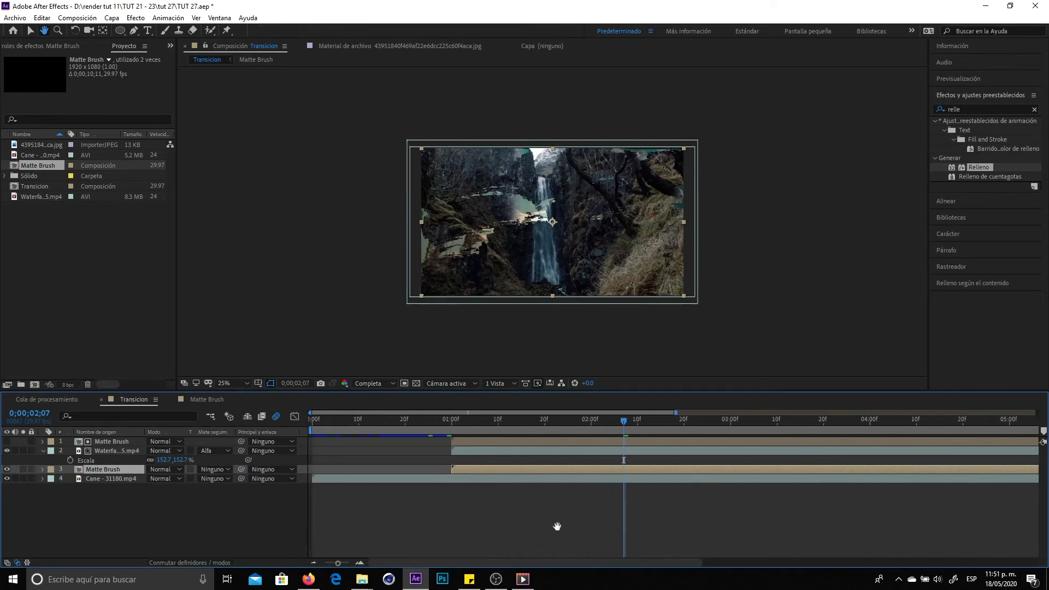
pyautogui.moveTo(468, 471); pyautogui.dragTo(459, 470)
pyautogui.moveTo(436, 422); pyautogui.dragTo(465, 422)
pyautogui.press('space')
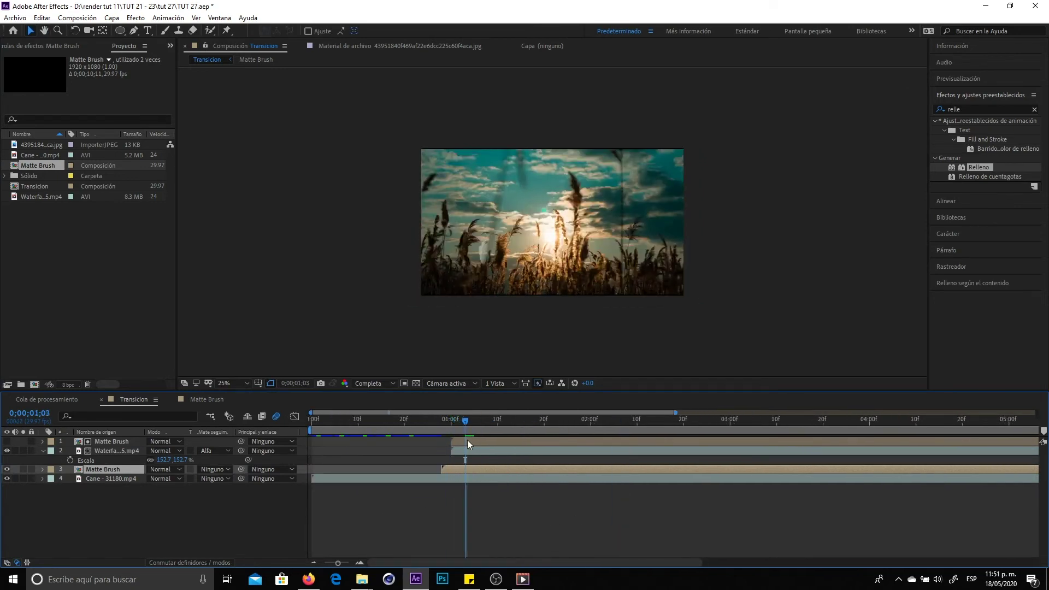
pyautogui.press('space')
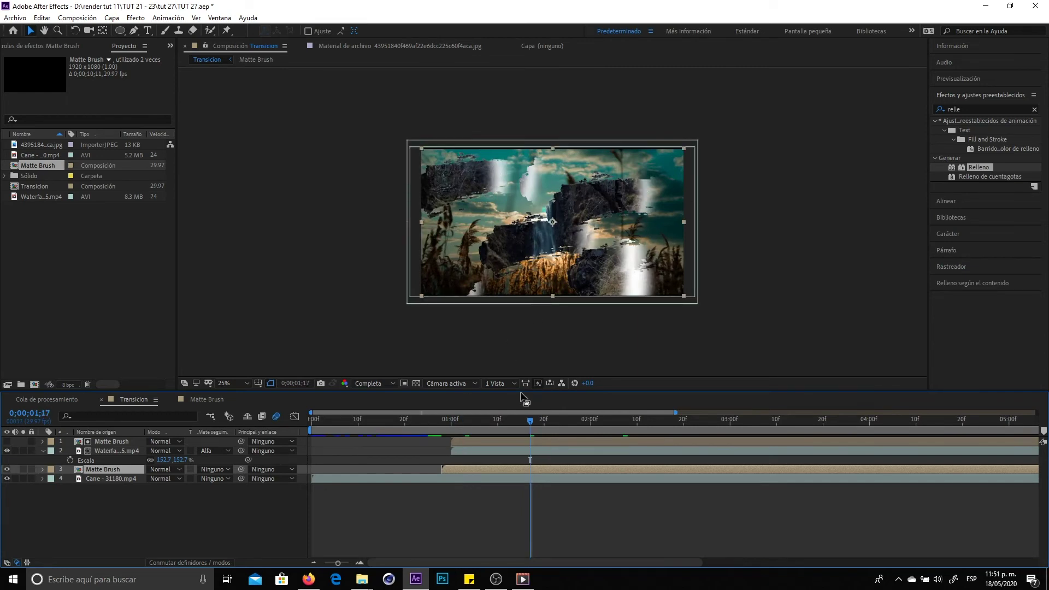
pyautogui.press('i')
pyautogui.press('space')
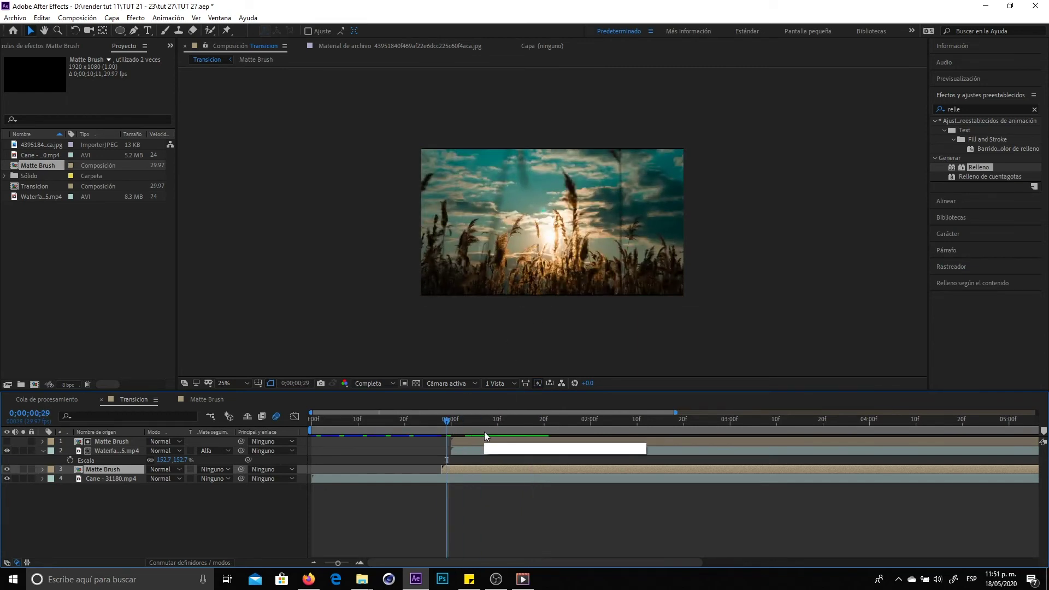
pyautogui.press('space')
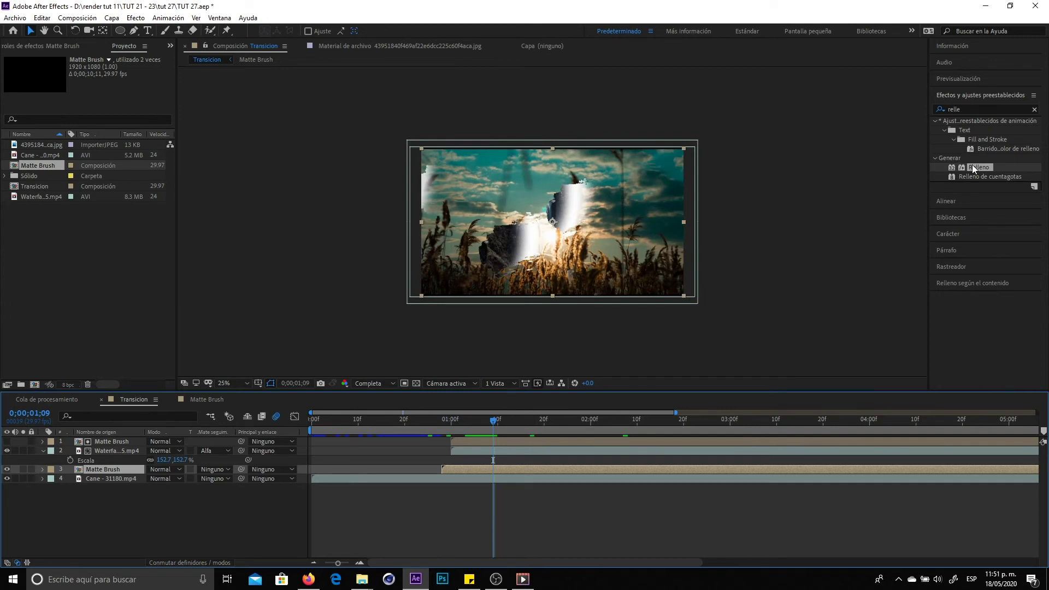
# - Apply the Relleno effect to Matte Brush with a tan-orange fill colour (DBA262)
pyautogui.doubleClick(973, 168)
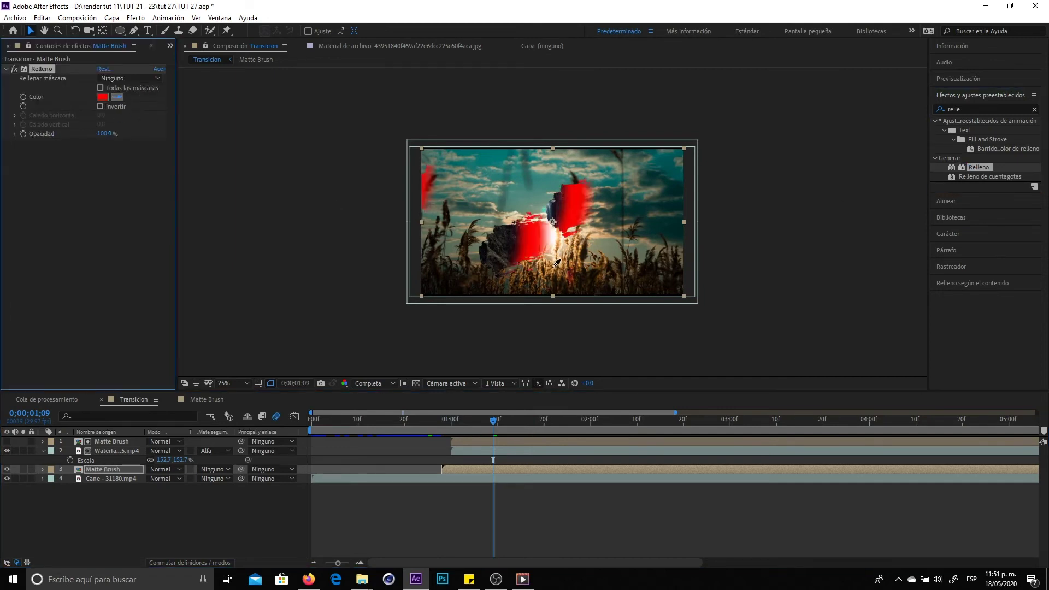
pyautogui.click(554, 267)
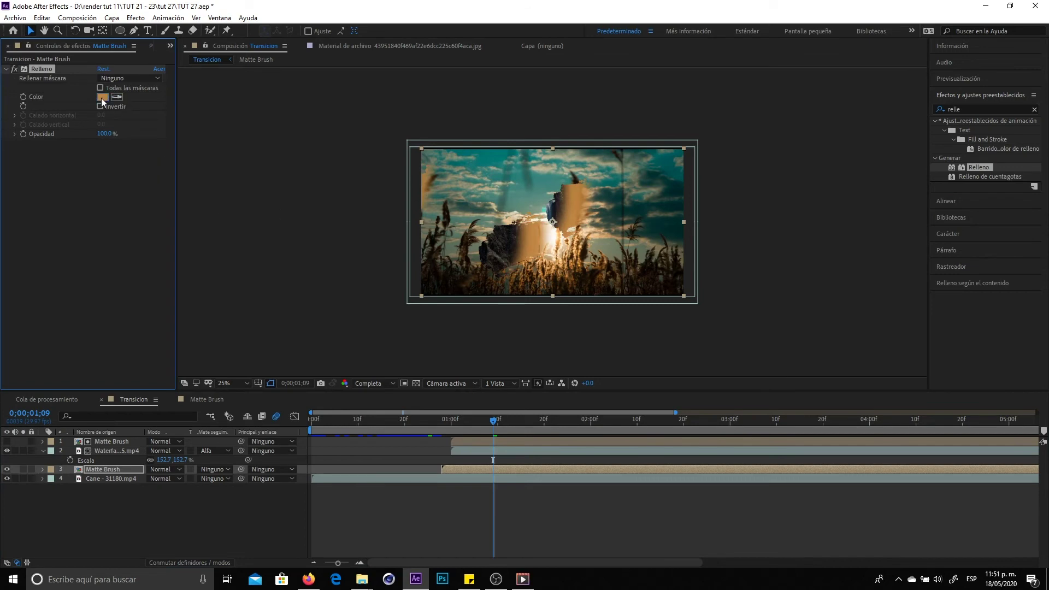
pyautogui.click(102, 98)
pyautogui.click(330, 396)
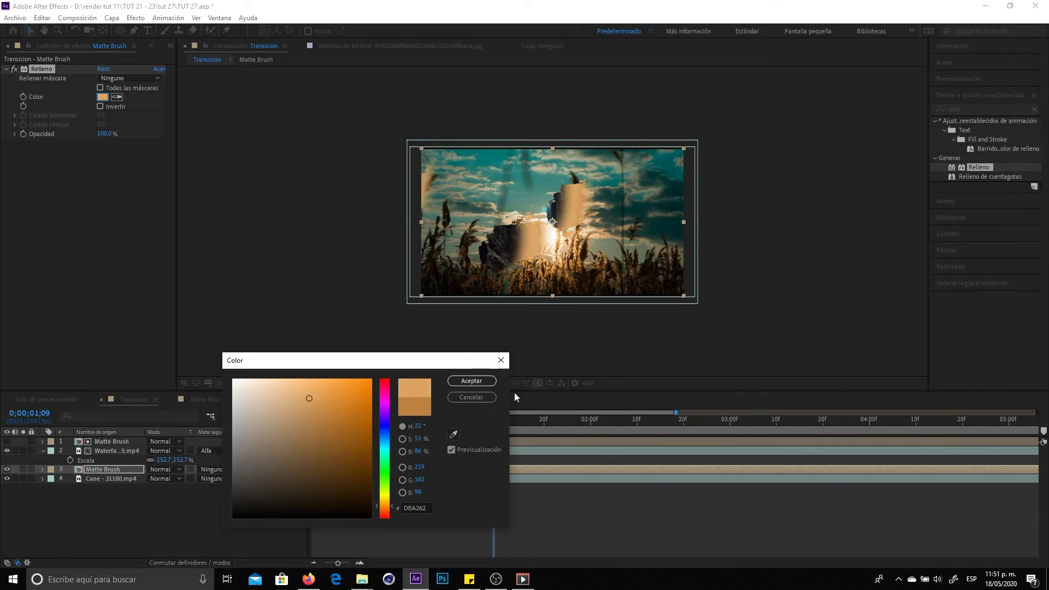
pyautogui.click(472, 381)
# - Preview the orange-edged transition from just before it, then show all ten seconds from the start
pyautogui.click(442, 420)
pyautogui.press('space')
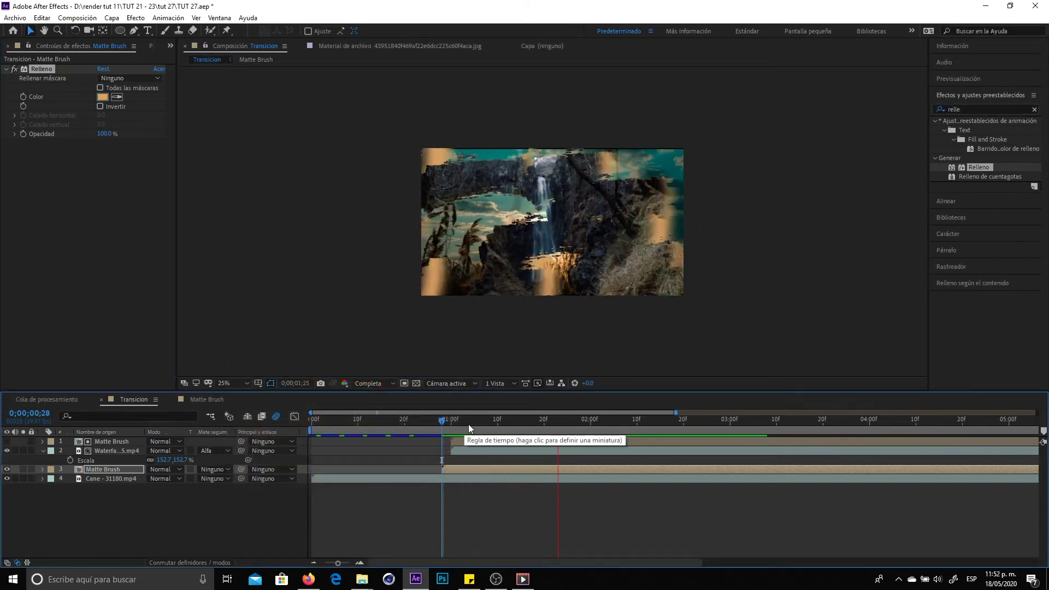
pyautogui.click(432, 422)
pyautogui.press('space')
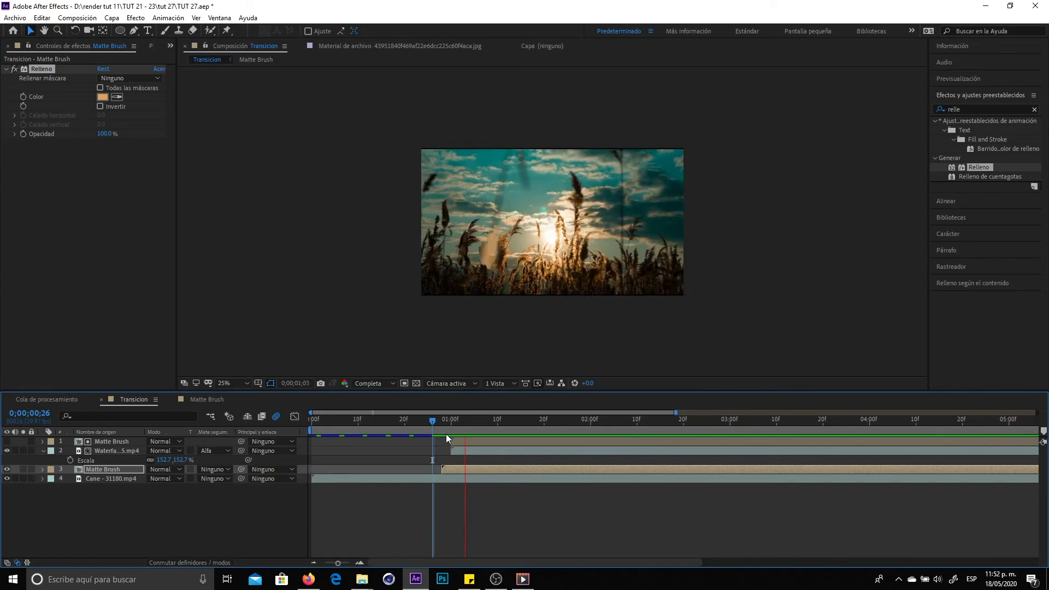
pyautogui.click(415, 420)
pyautogui.press('space')
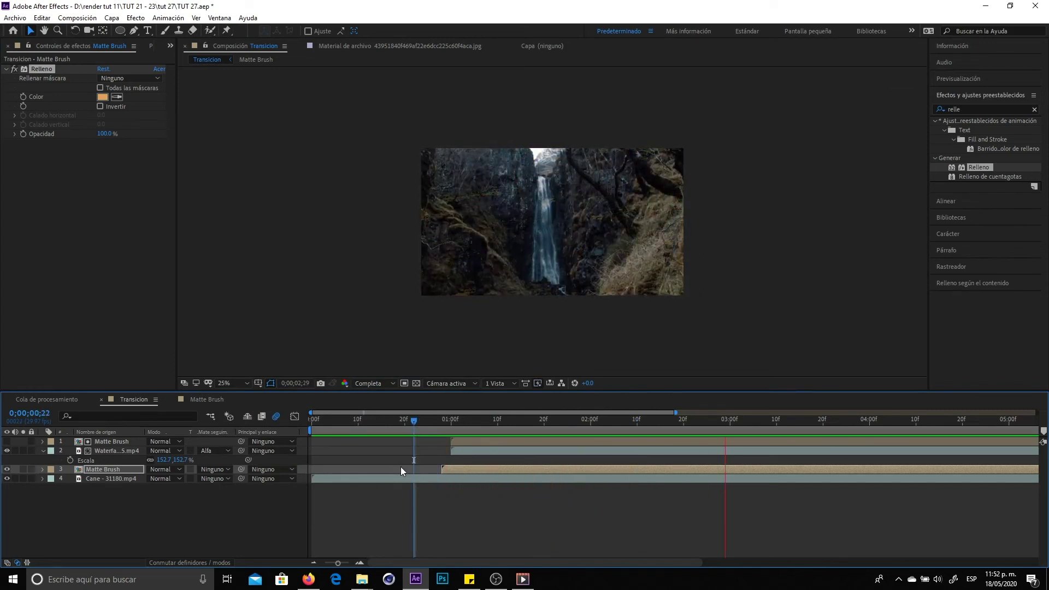
pyautogui.click(313, 563)
pyautogui.click(313, 563)
pyautogui.press('Home')
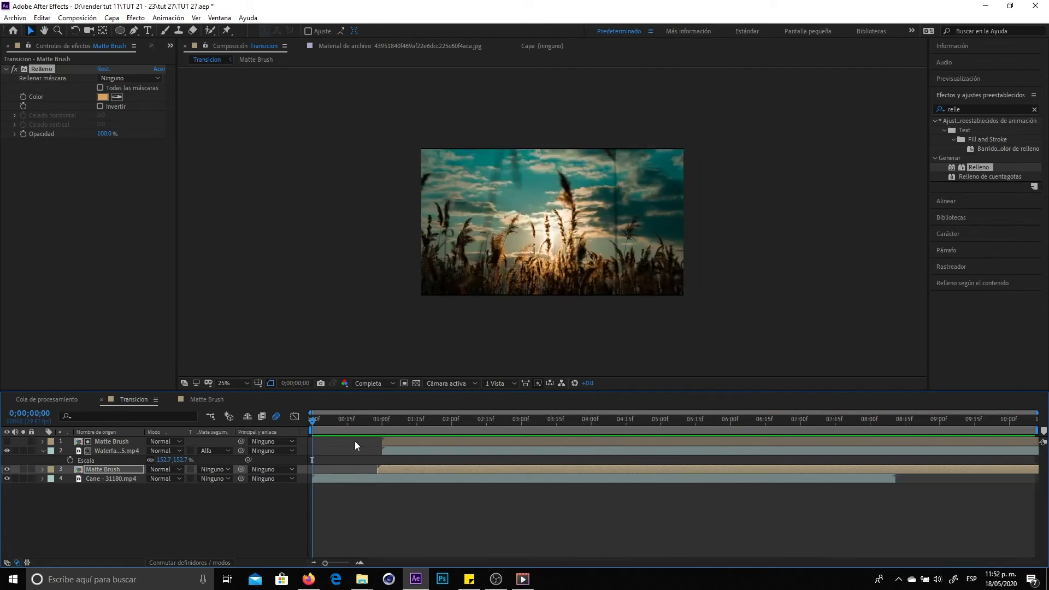
# - Preview the brush-stroke transition, scrubbing to its middle and replaying from just before it
pyautogui.press('space')
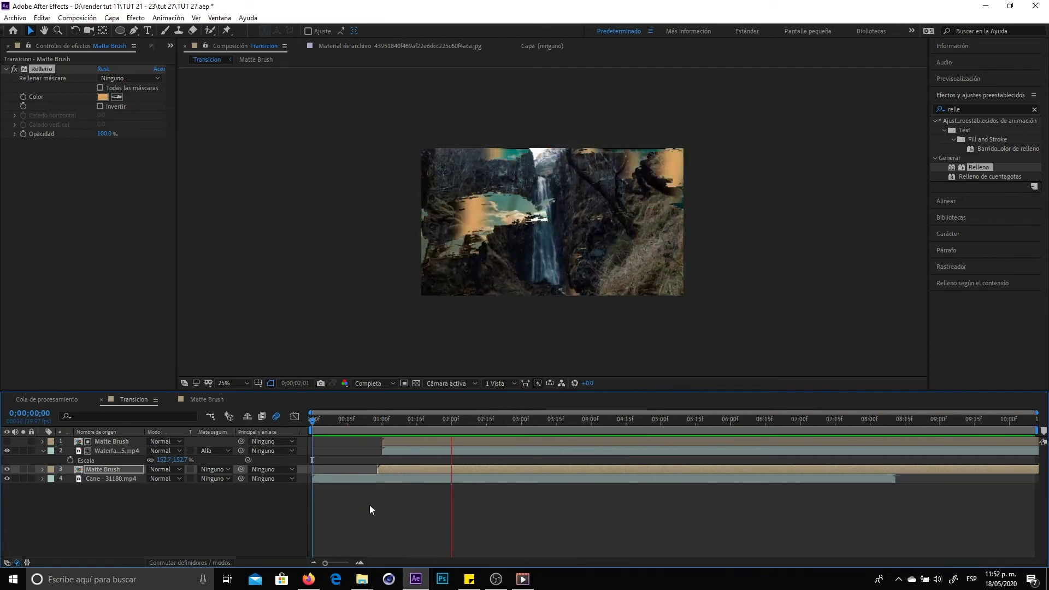
pyautogui.moveTo(392, 421); pyautogui.dragTo(416, 421)
pyautogui.click(416, 428)
pyautogui.press('space')
pyautogui.click(364, 421)
pyautogui.press('space')
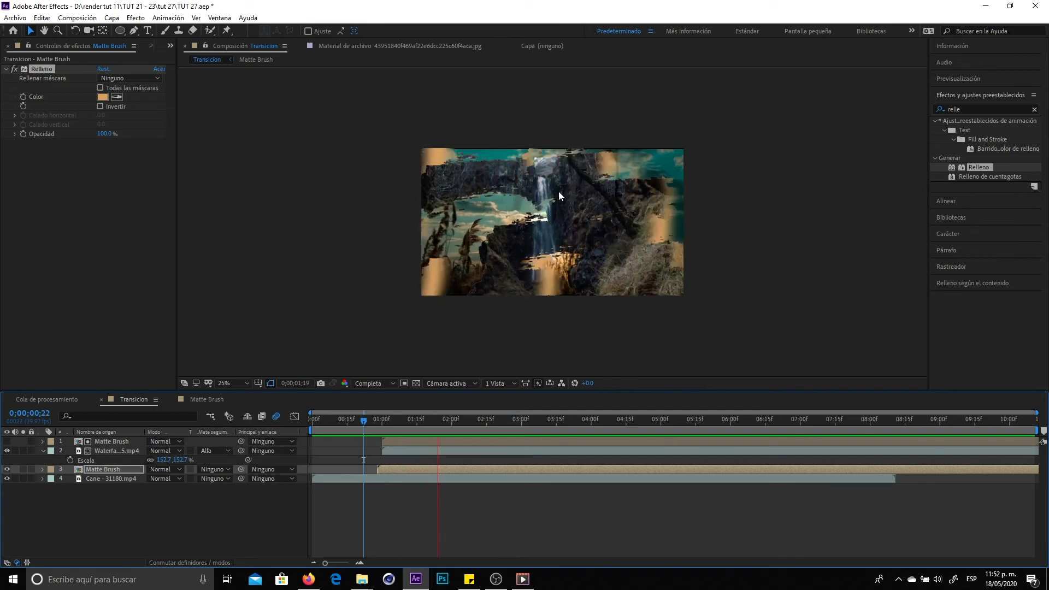
pyautogui.press('space')
pyautogui.press('space')
pyautogui.press('space')
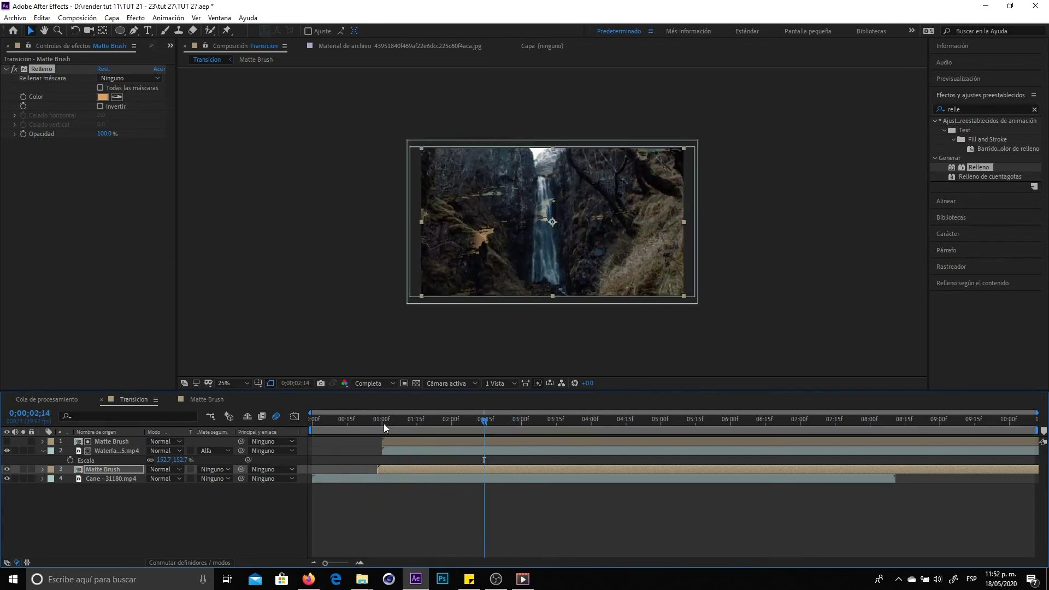
pyautogui.click(377, 421)
pyautogui.press('space')
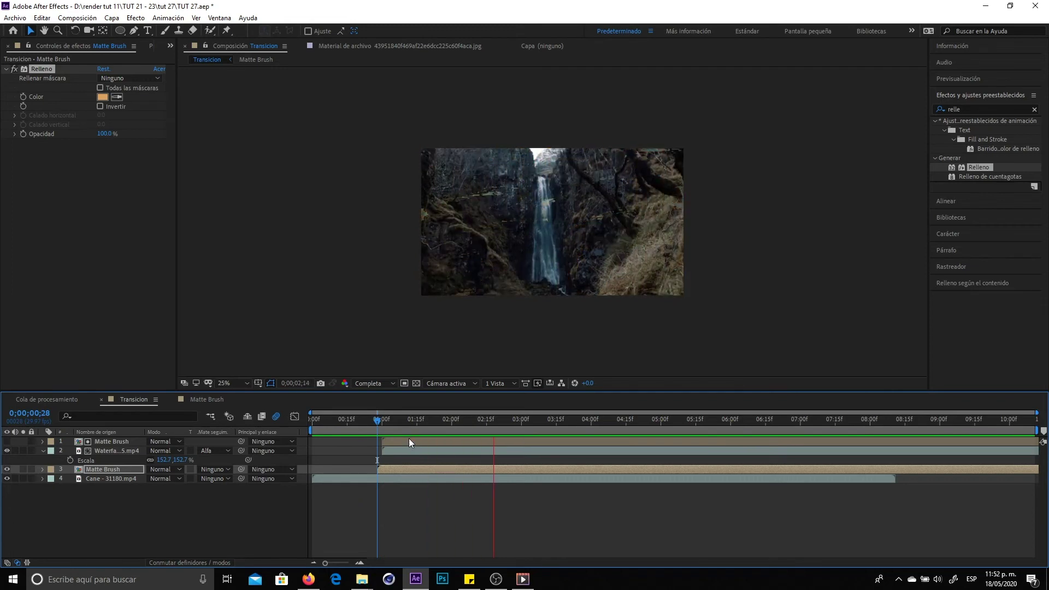
# - Replay the orange-edged reveal from the composition start and again from near the transition start
pyautogui.press('Home')
pyautogui.press('space')
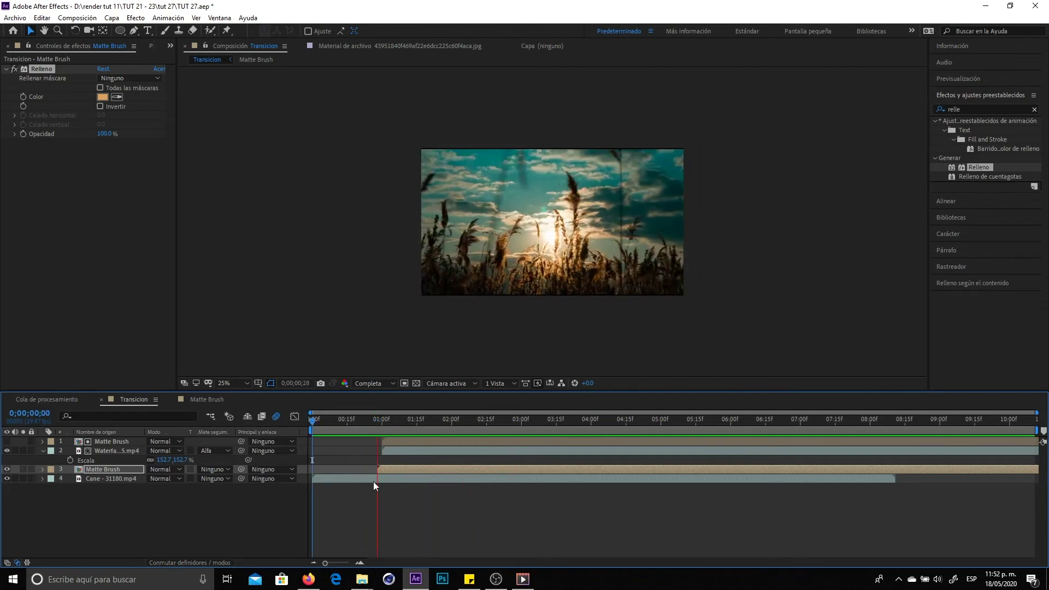
pyautogui.press('space')
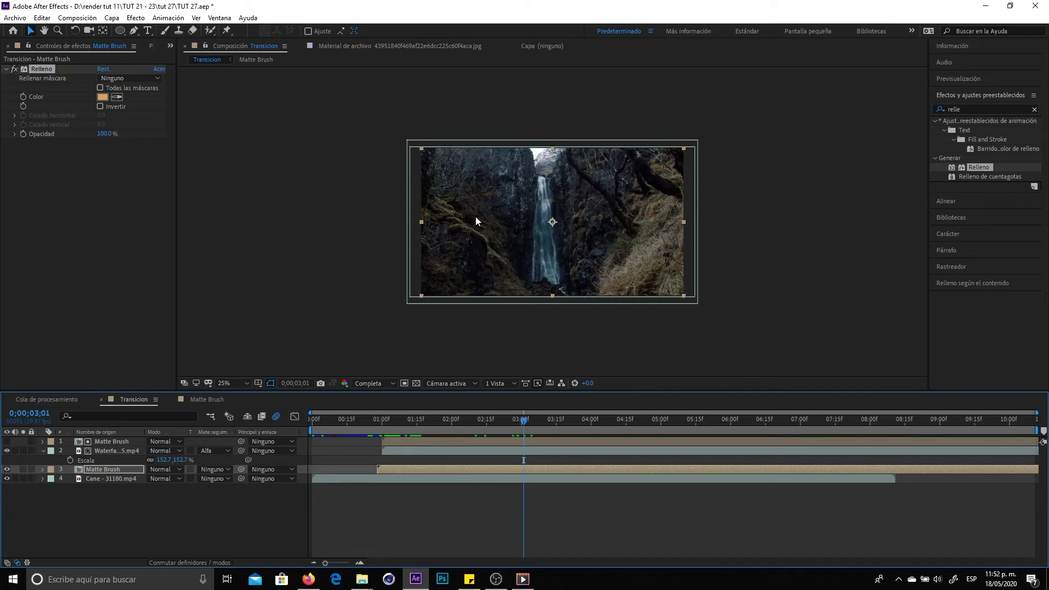
pyautogui.moveTo(365, 421); pyautogui.dragTo(342, 427)
pyautogui.press('space')
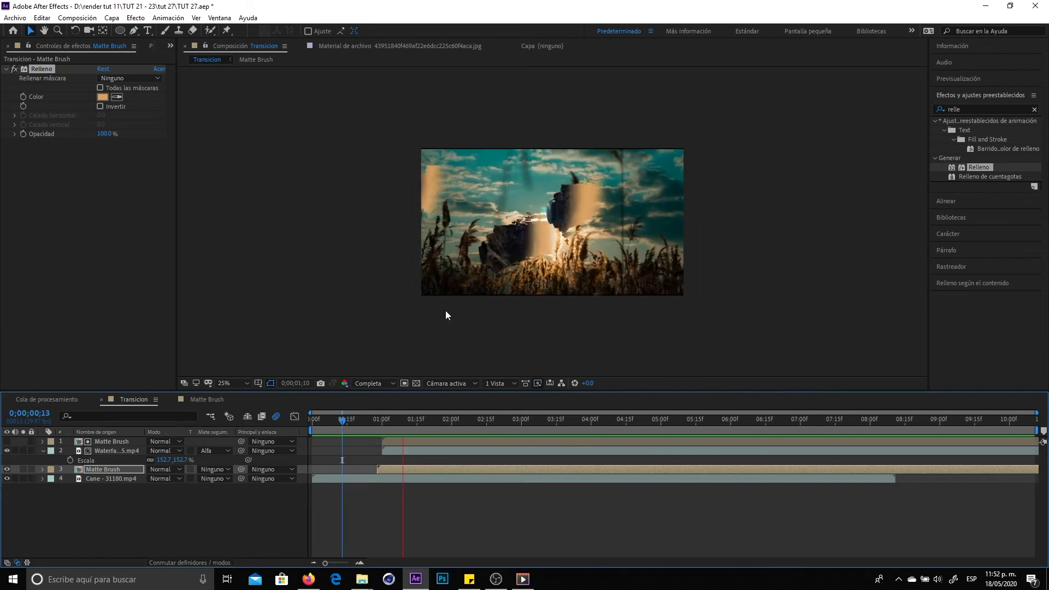
pyautogui.moveTo(388, 422)
pyautogui.mouseDown()
pyautogui.moveTo(327, 432)
pyautogui.moveTo(394, 432)
pyautogui.mouseUp()
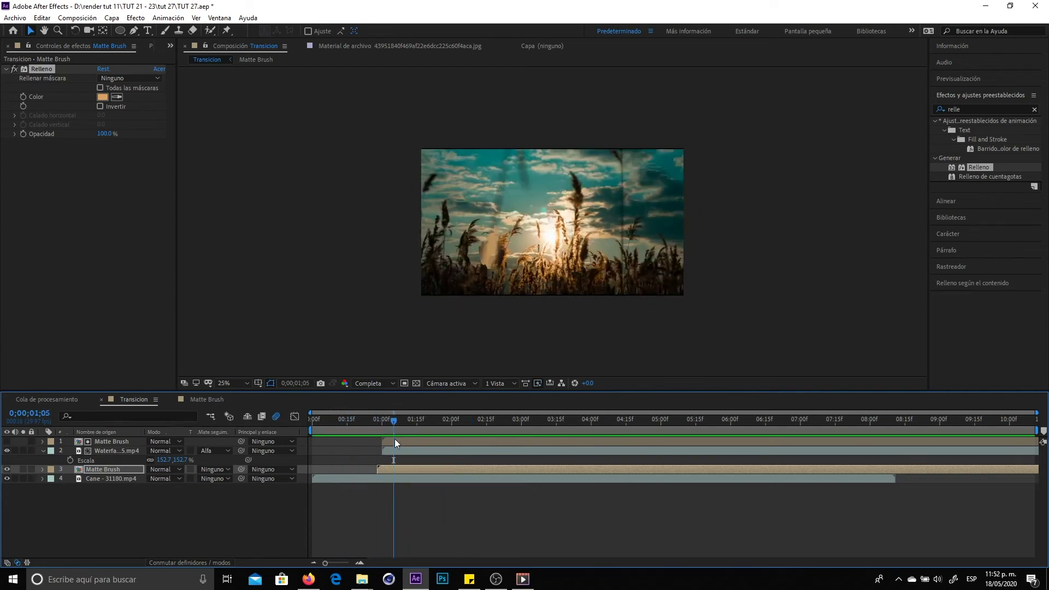
pyautogui.press('space')
pyautogui.press('space')
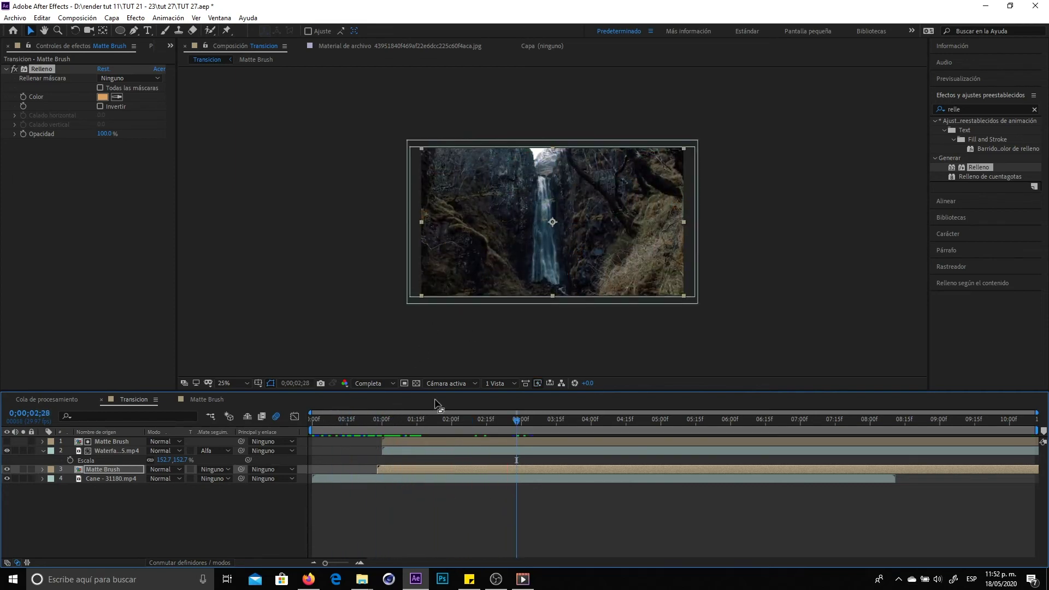
# - End the work area at 0;00;04;00 and play the shortened preview from the start
pyautogui.moveTo(556, 419); pyautogui.dragTo(608, 434)
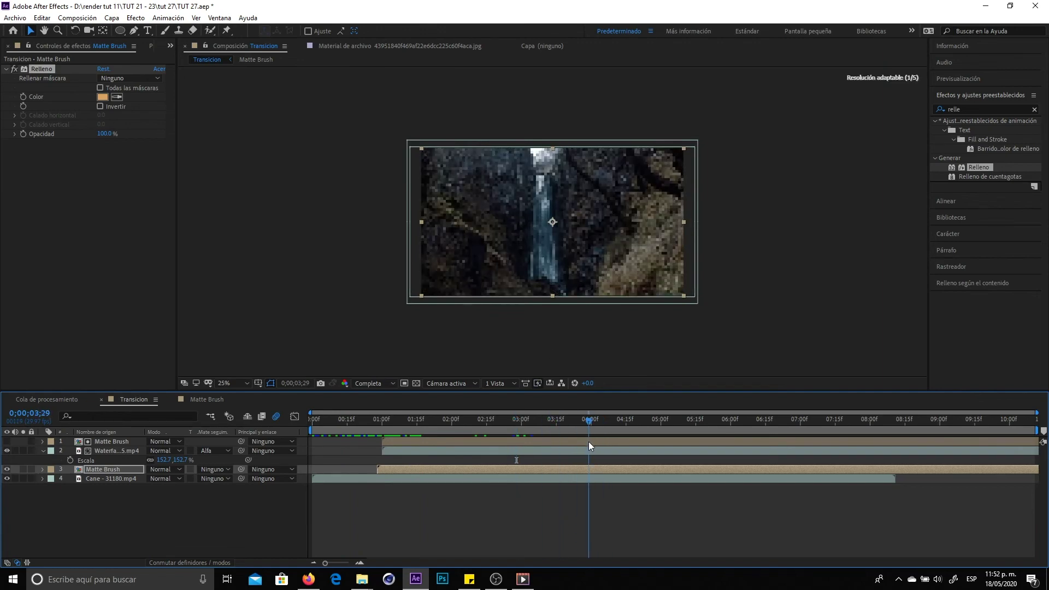
pyautogui.press('n')
pyautogui.press('Home')
pyautogui.press('space')
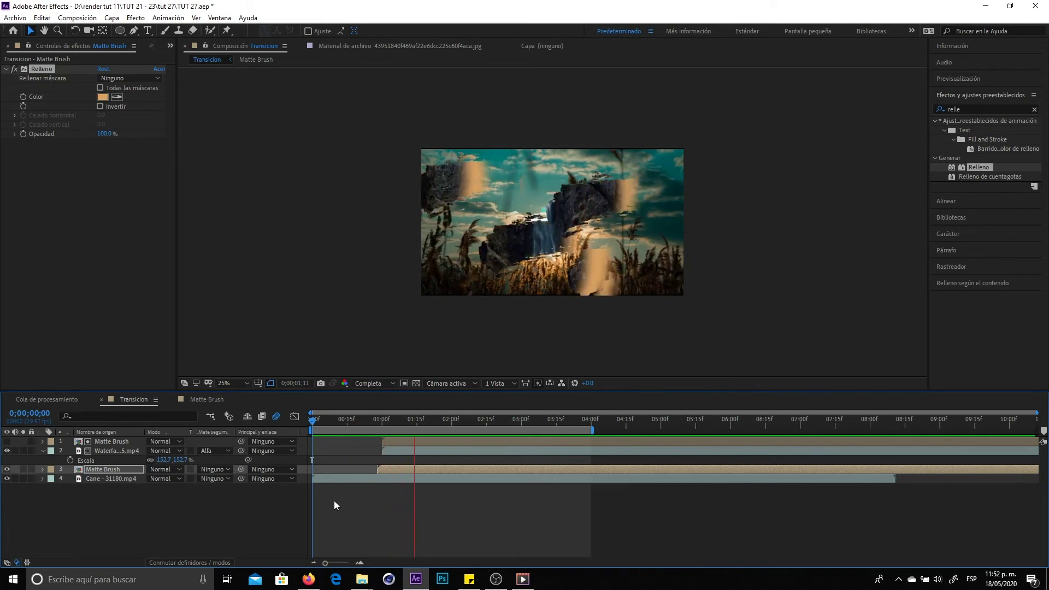